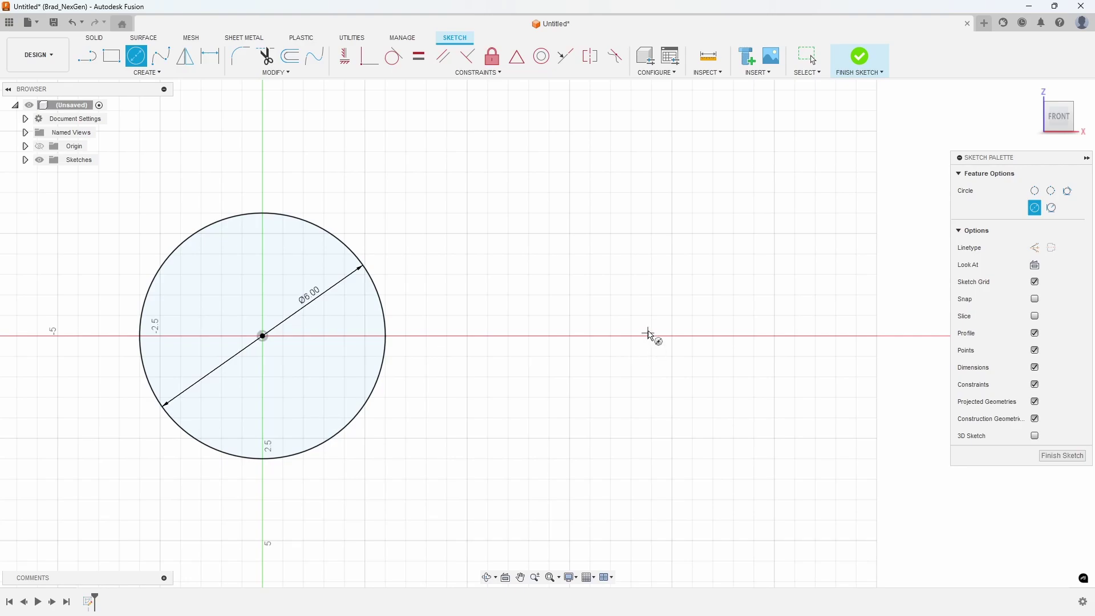
Draw a 4.00 diameter circle right of the big one and align its centre horizontally with the origin.
click(649, 322)
text(4)
key(Return)
key(Escape)
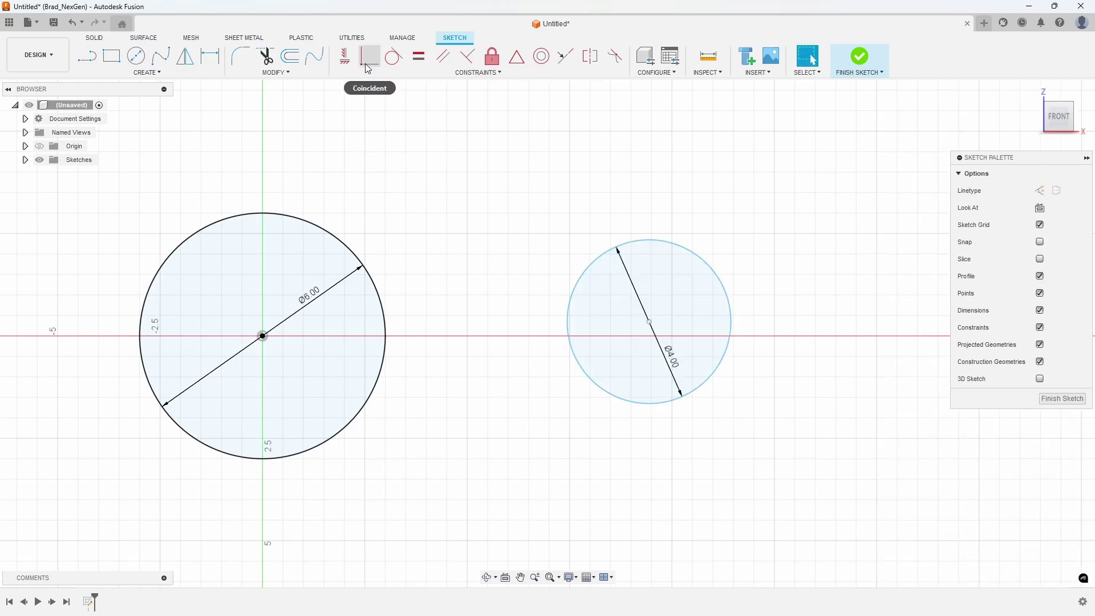
click(352, 55)
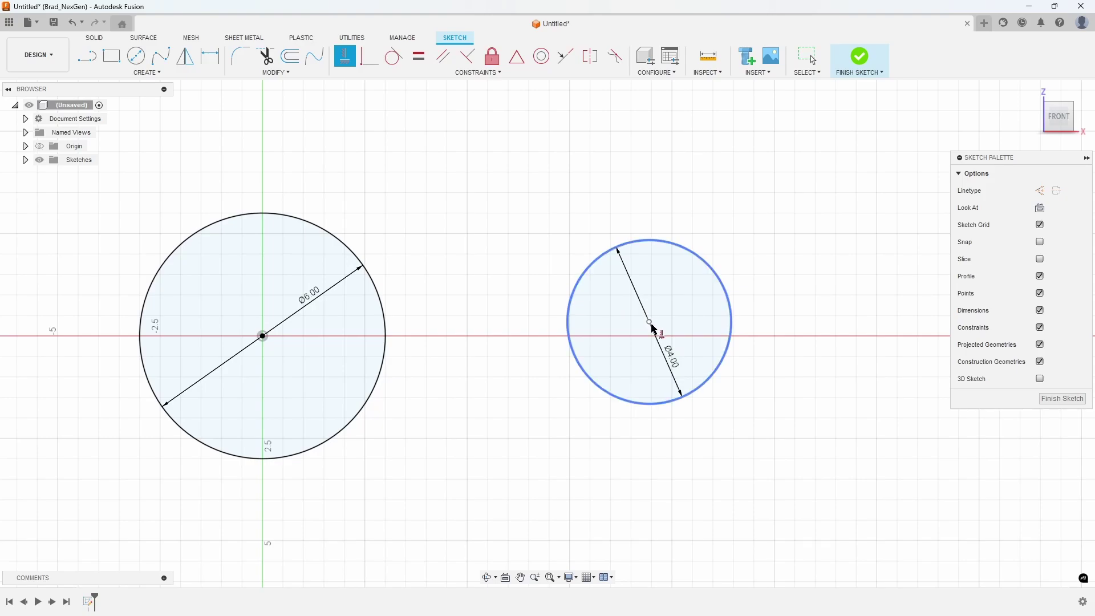
click(649, 323)
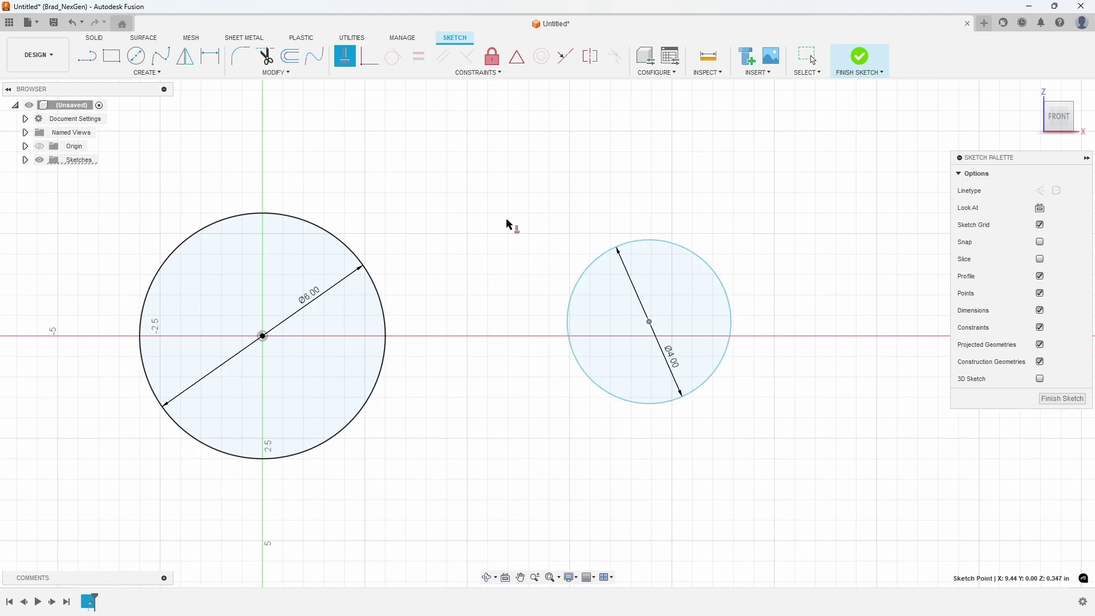
click(262, 337)
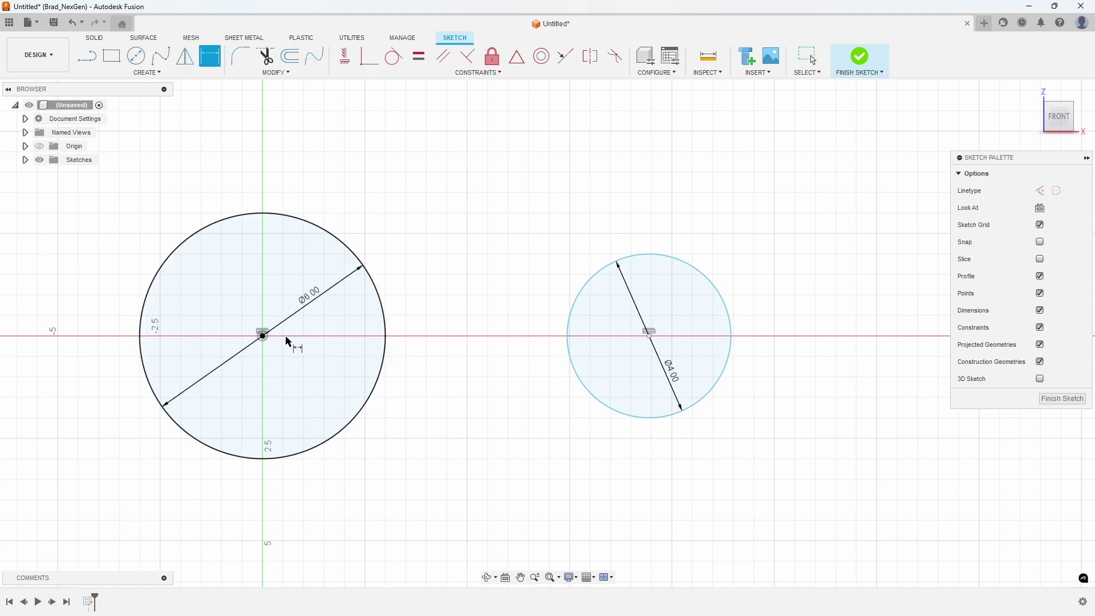
Dimension the distance from the origin to the new circle's centre as 10.00.
click(263, 337)
key(d)
click(649, 335)
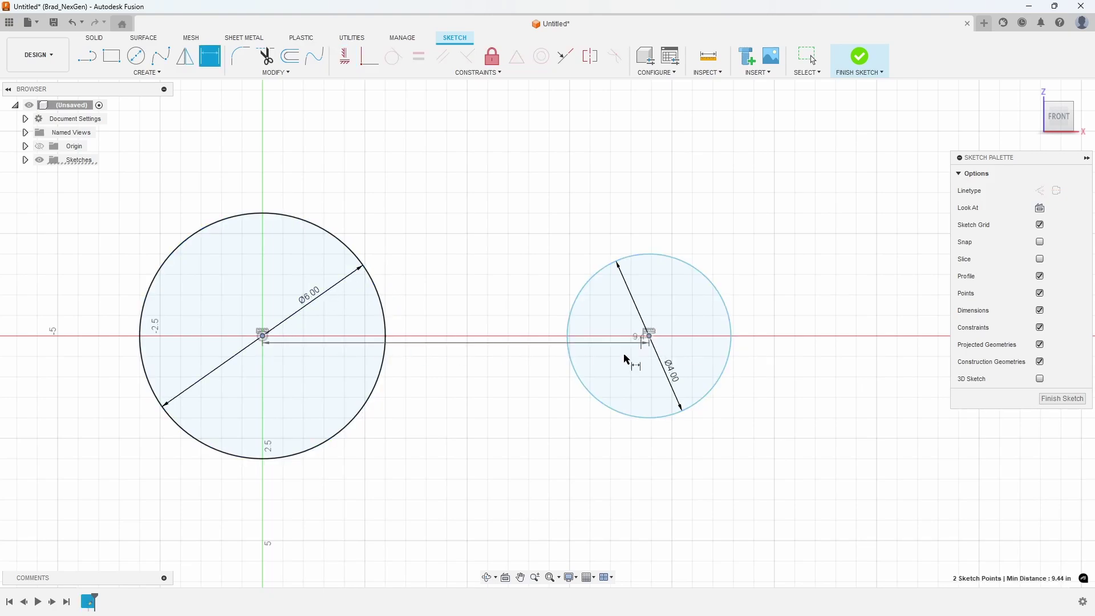
click(470, 498)
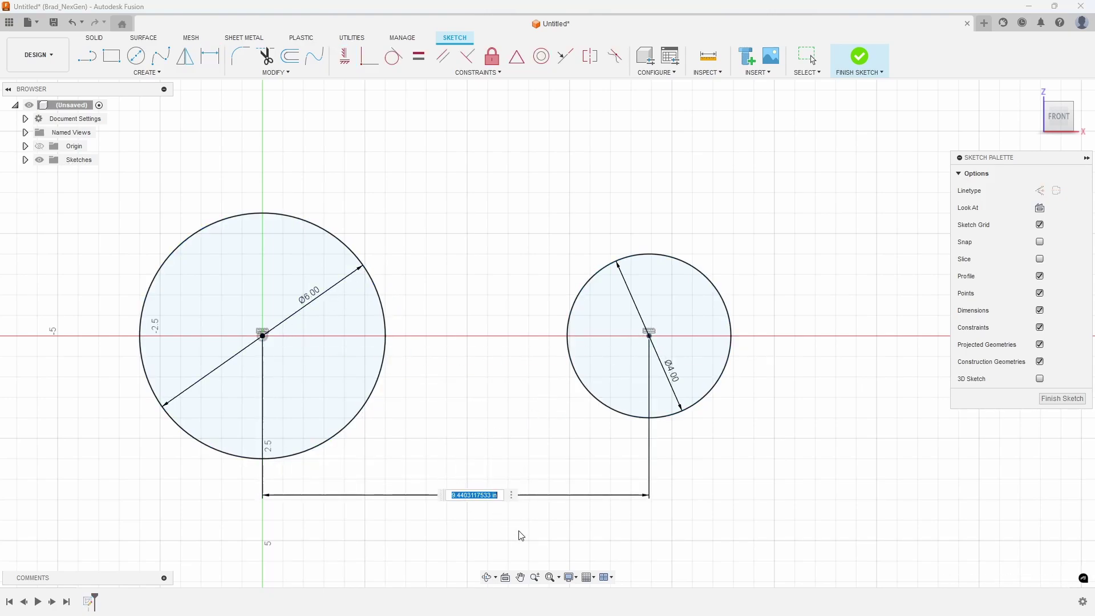
text(10)
key(Return)
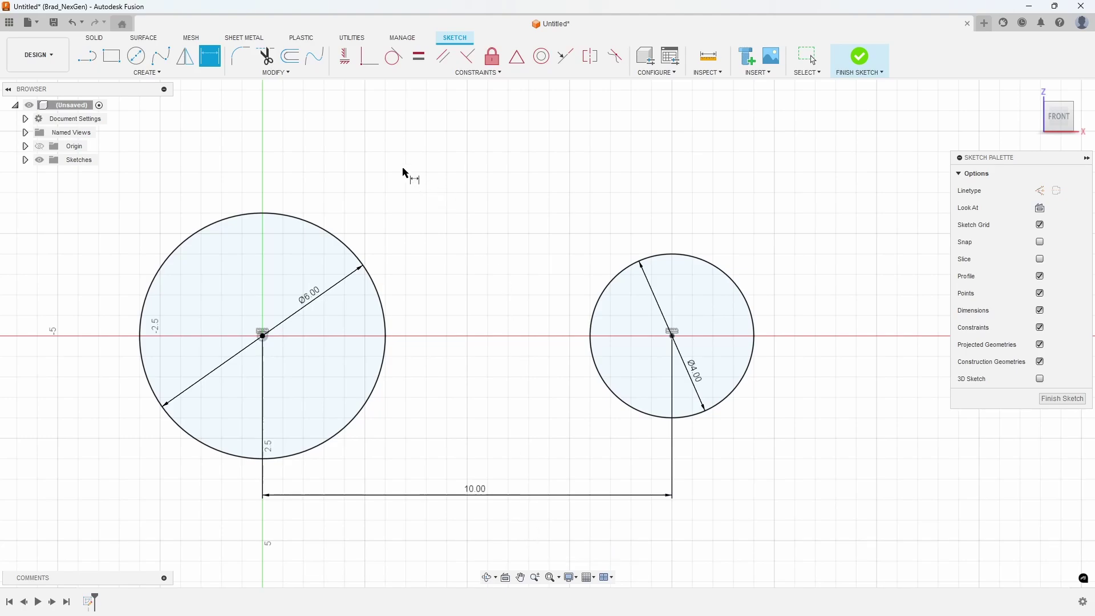
click(135, 55)
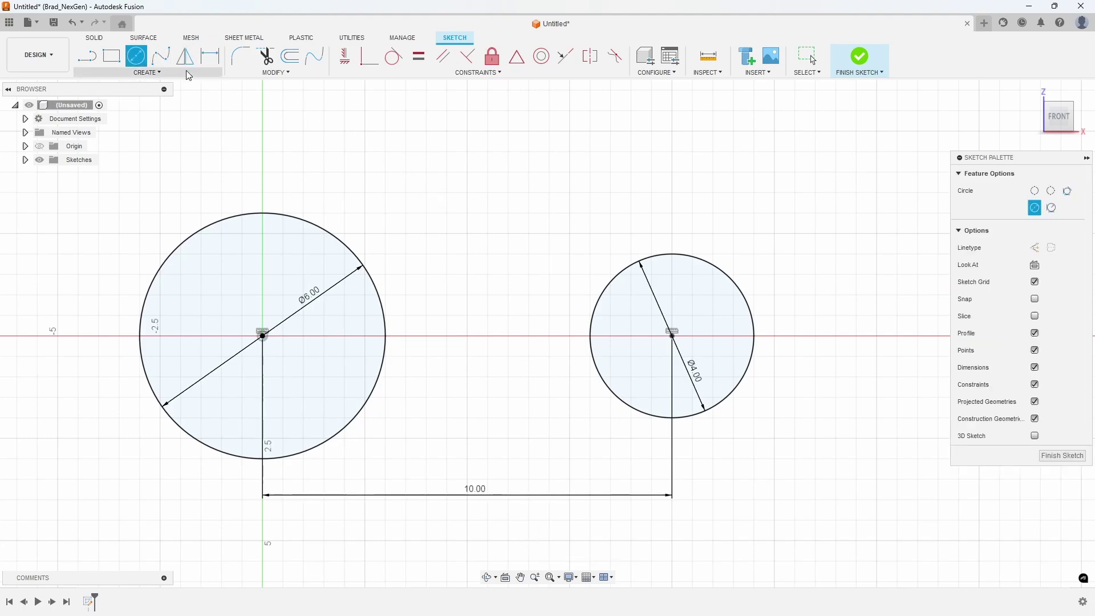
Draw a 2.00 diameter circle above the other two circles.
click(473, 164)
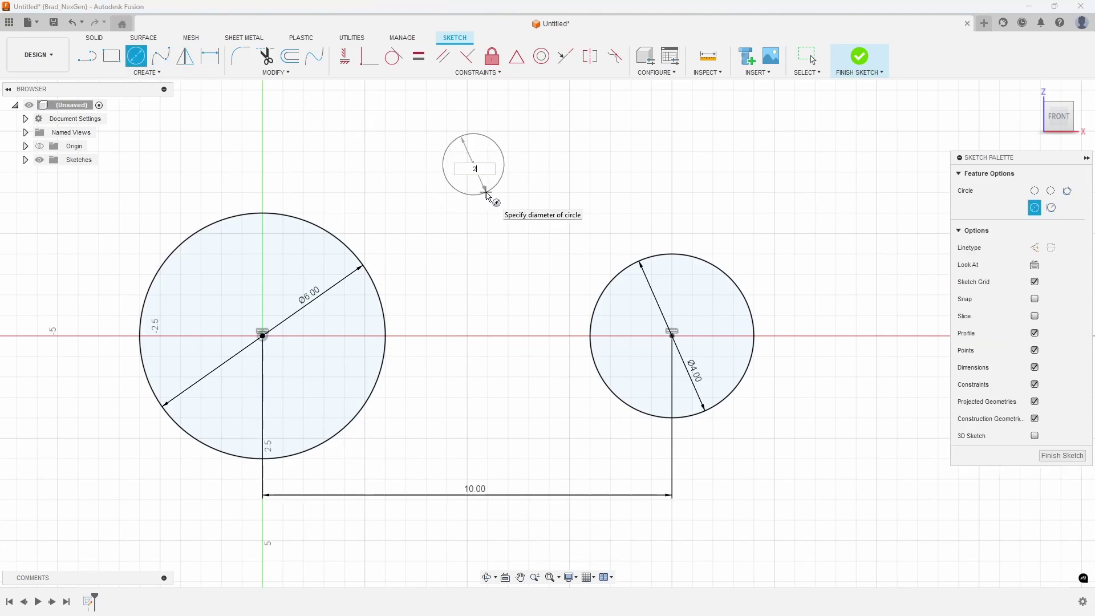
text(2)
key(Return)
key(Escape)
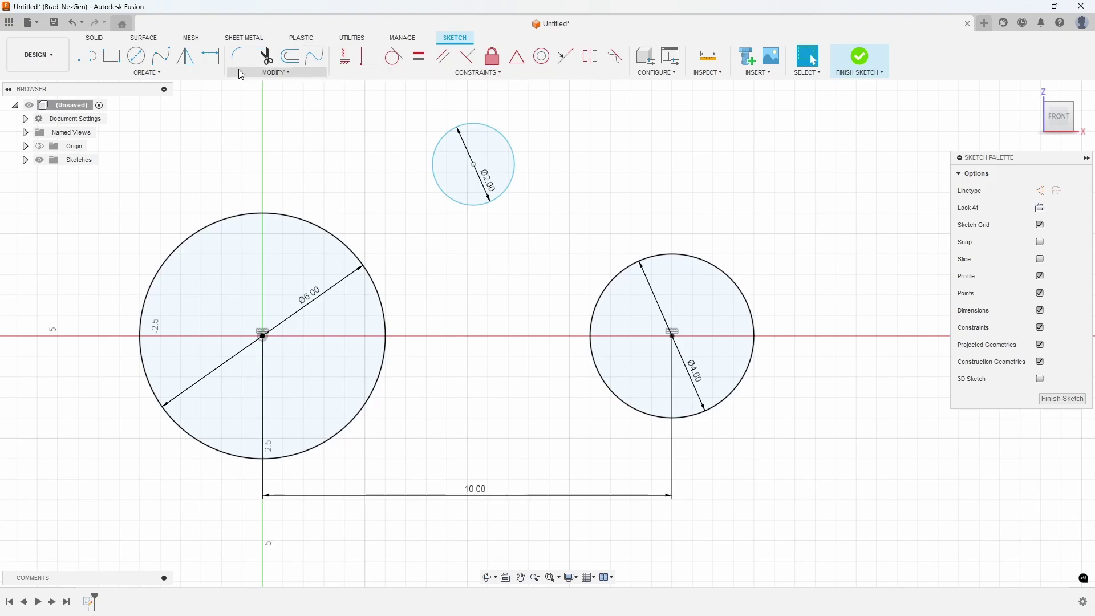
Dimension the small circle's centre 4.00 vertically and 5.00 horizontally from the big circle's centre.
key(d)
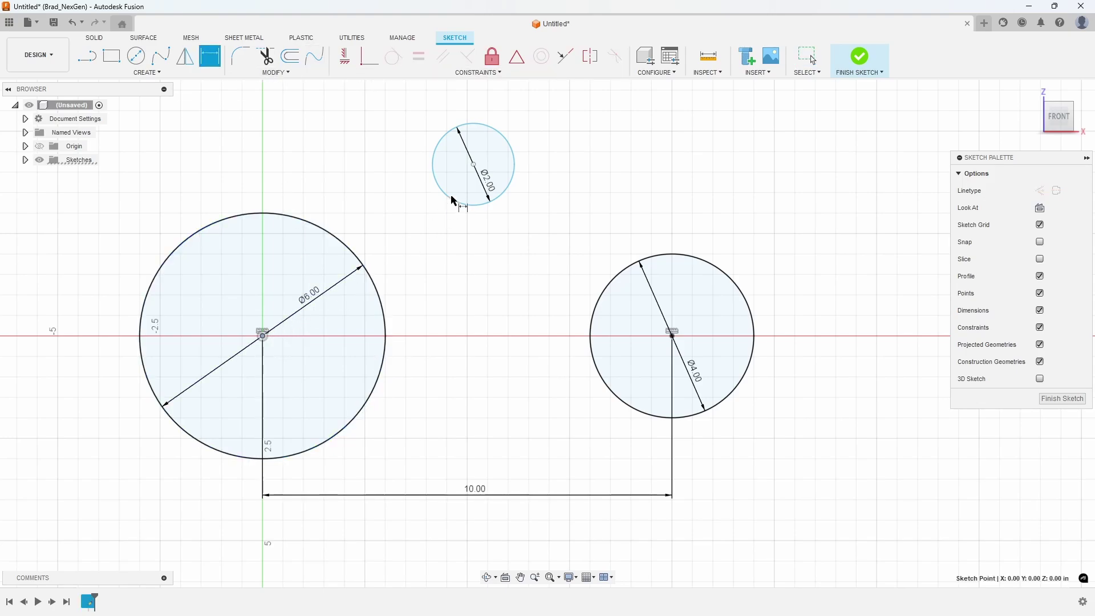
click(473, 165)
click(262, 335)
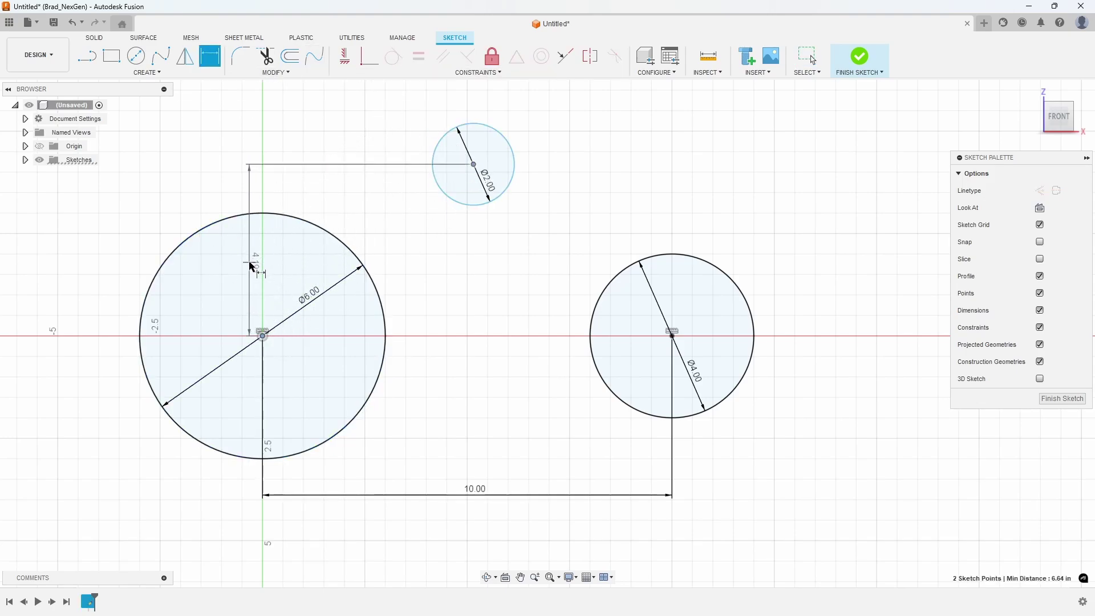
click(246, 264)
text(4)
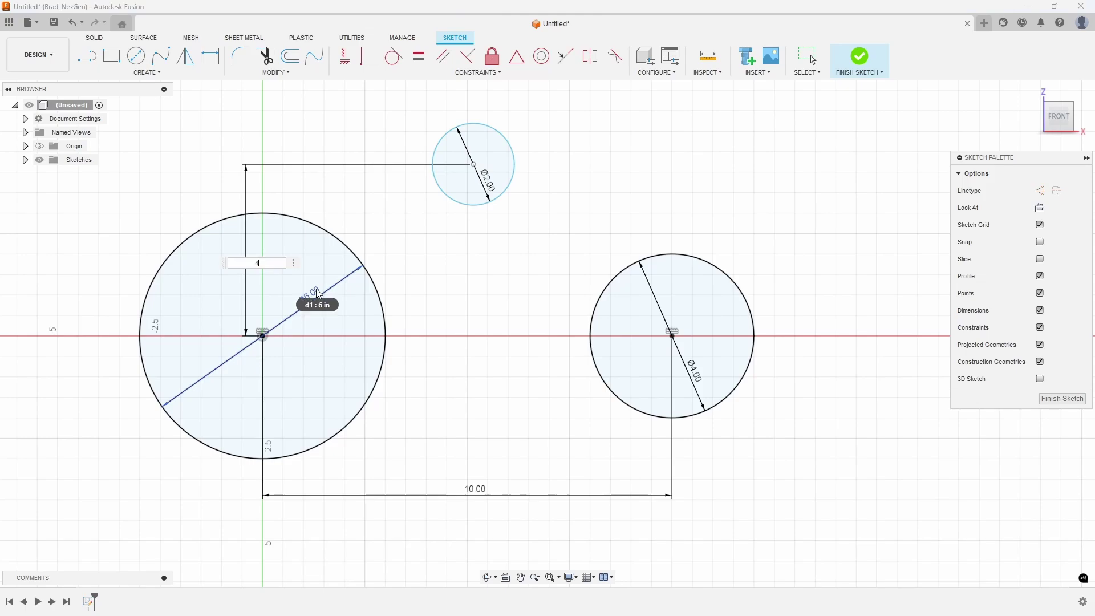
key(Return)
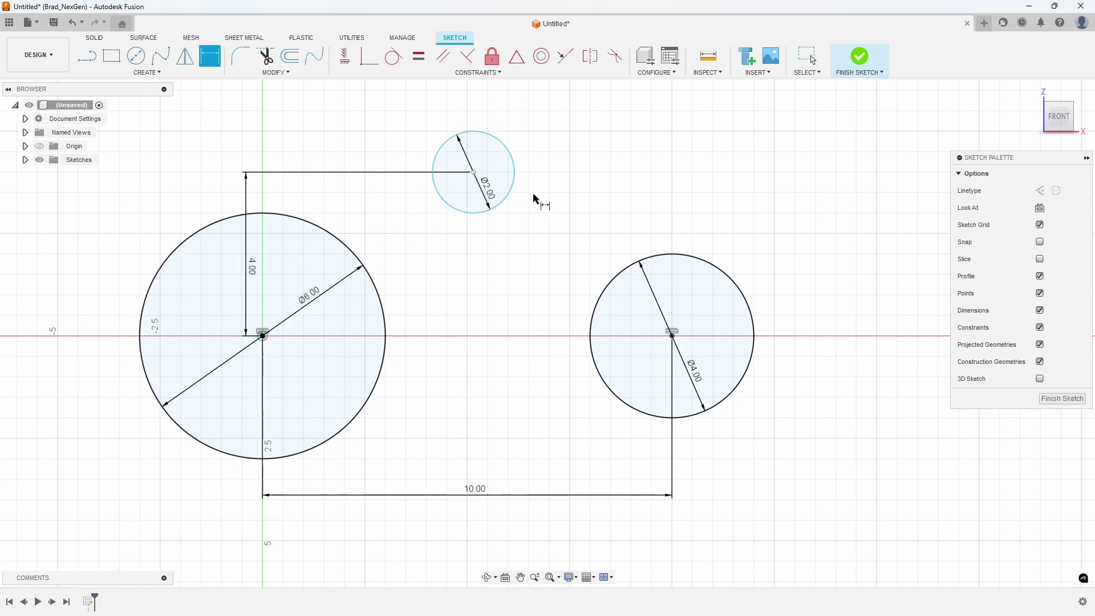
click(262, 337)
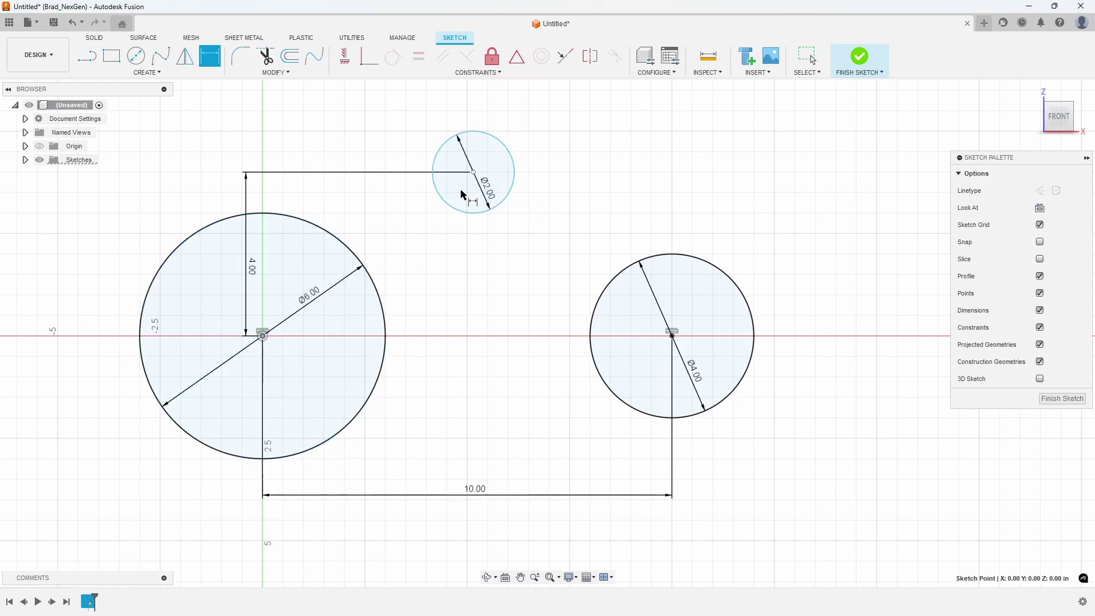
click(473, 172)
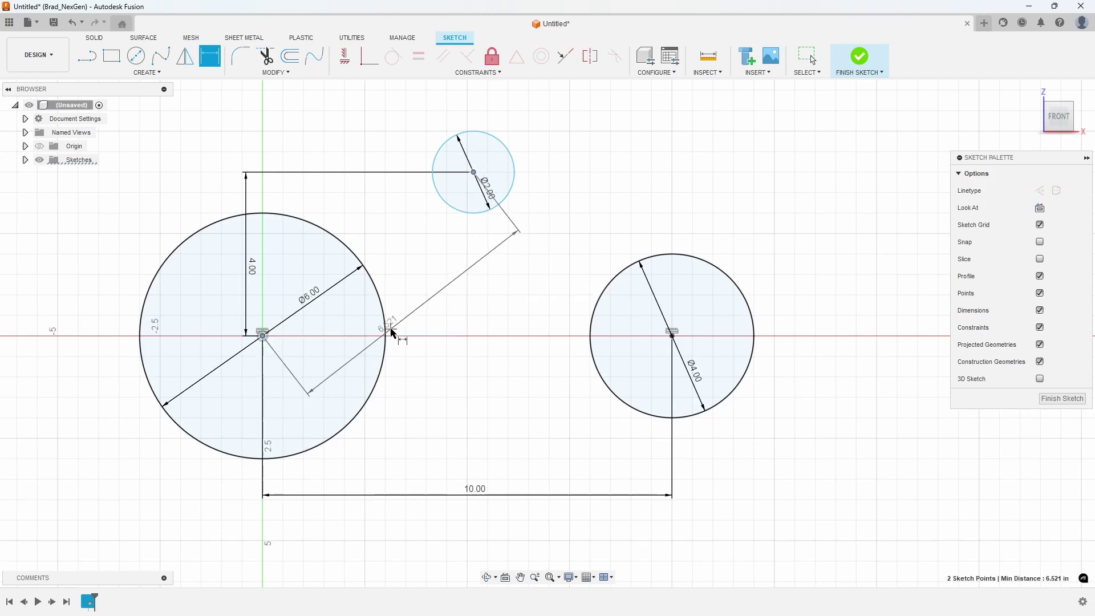
click(332, 357)
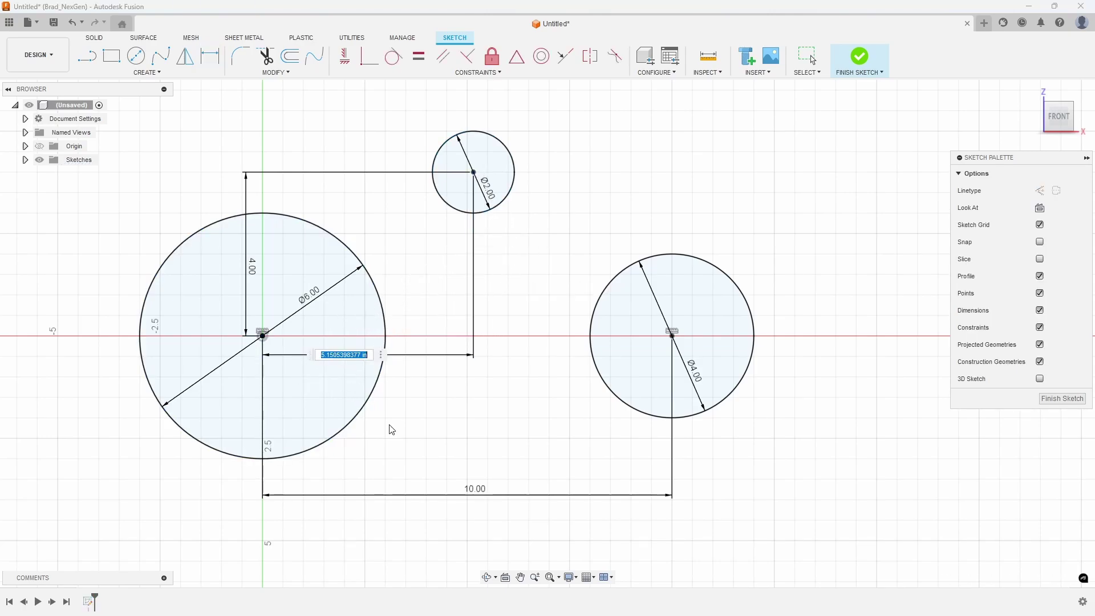
text(5)
key(Return)
key(Escape)
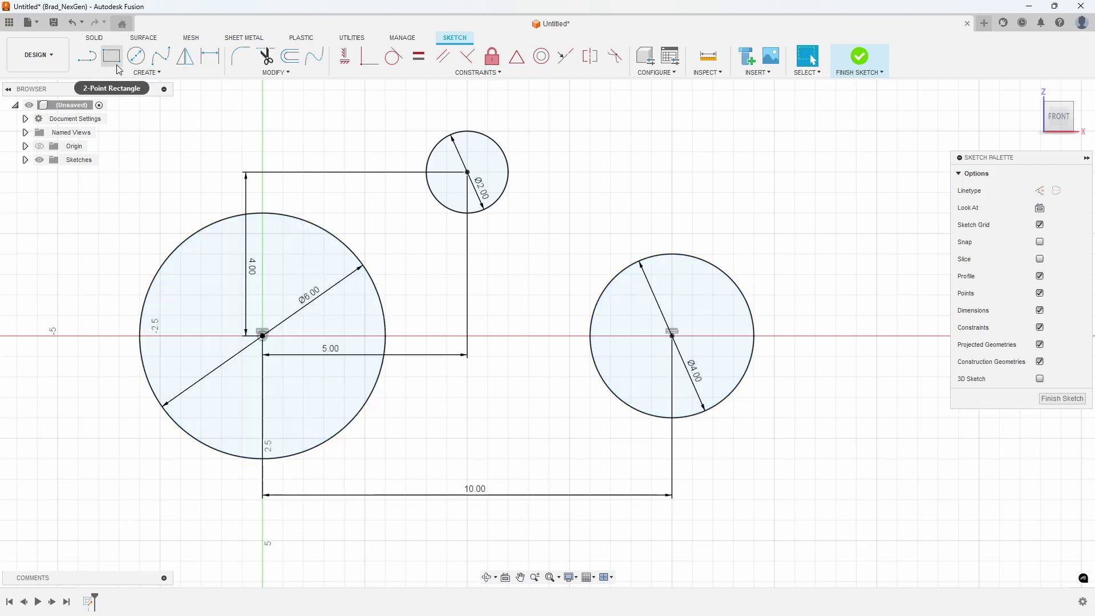
Draw tangent lines big-to-small, small-to-right and right-to-big circle to close the outline.
click(87, 56)
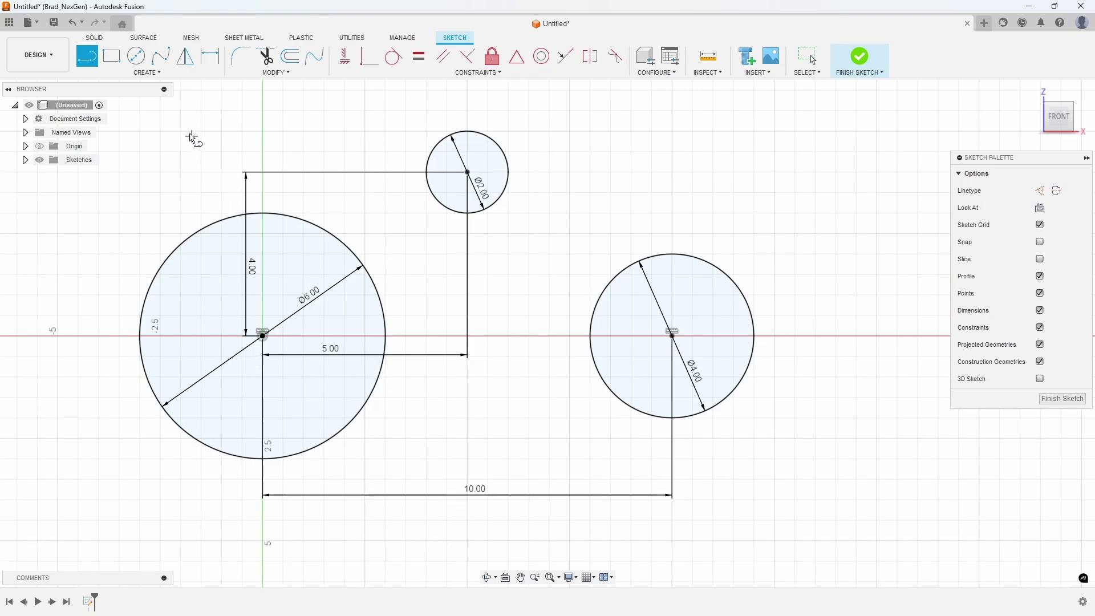
click(211, 227)
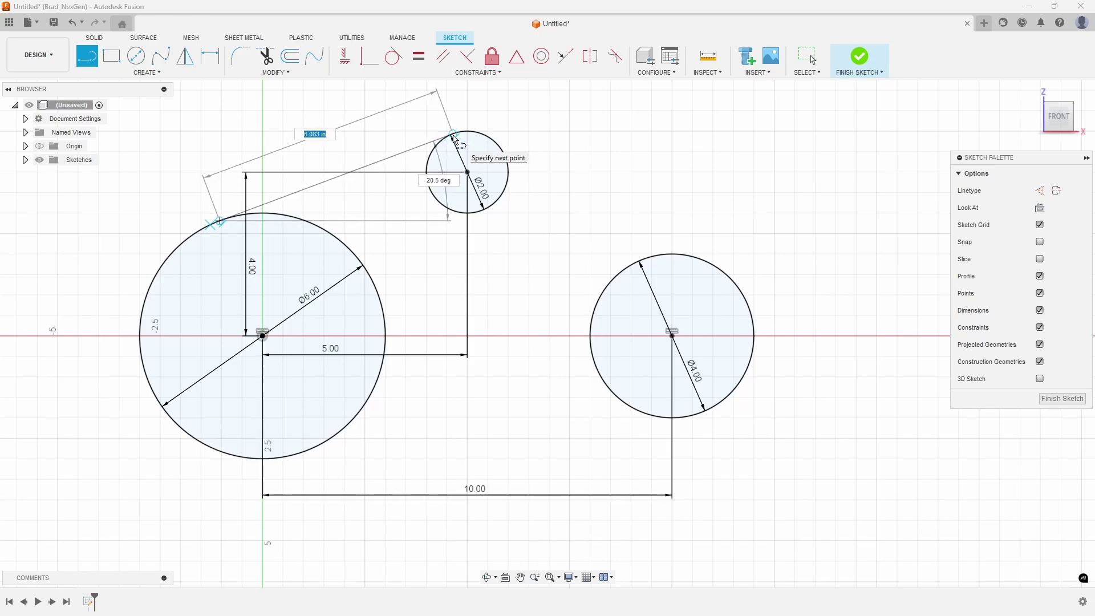
click(454, 137)
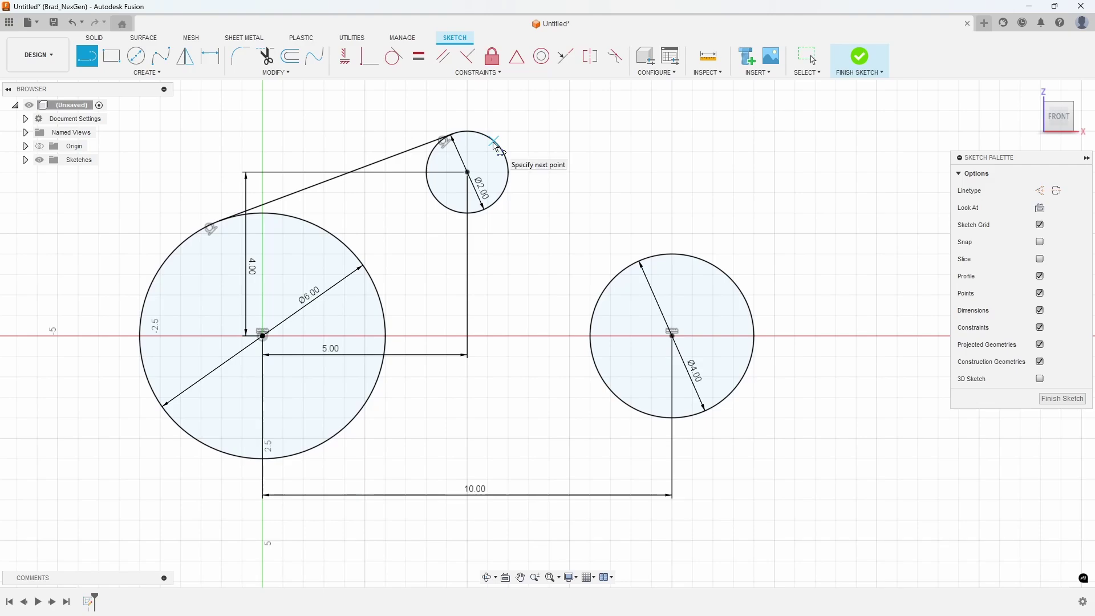
click(507, 164)
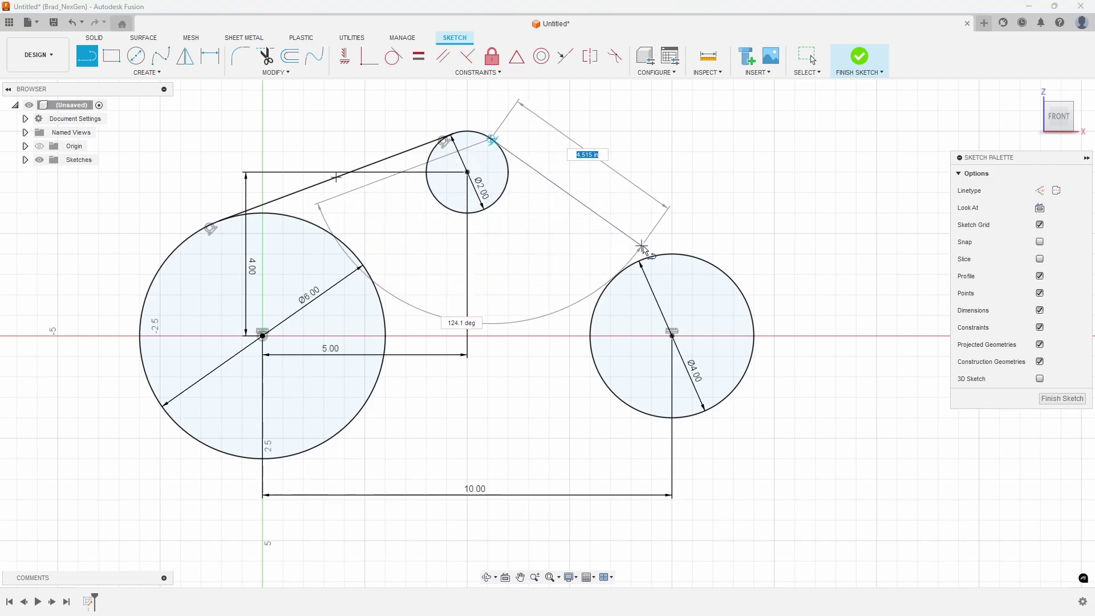
click(713, 267)
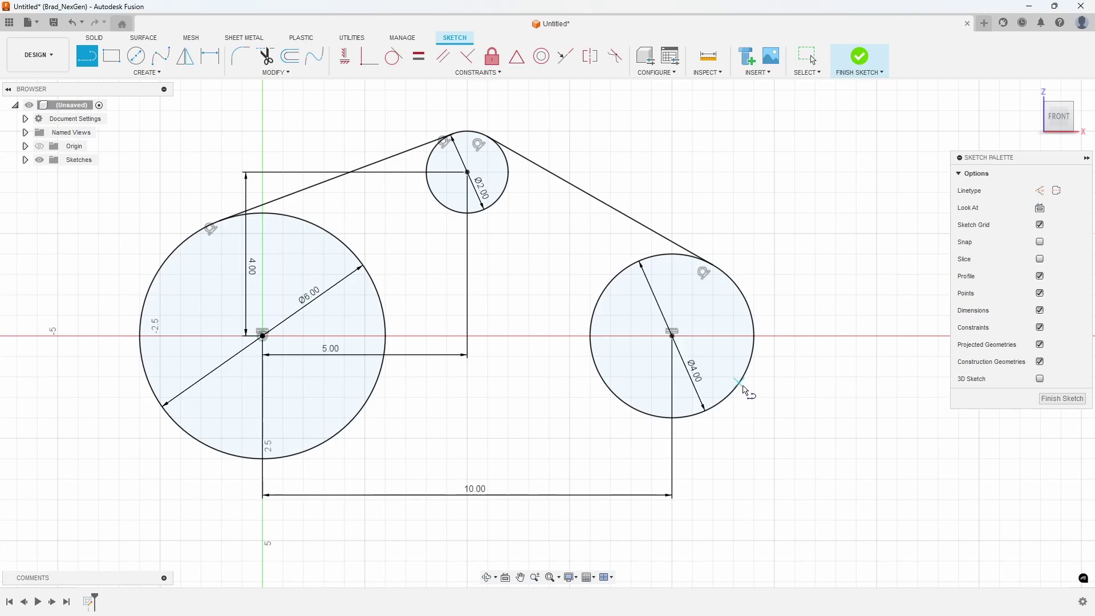
click(681, 418)
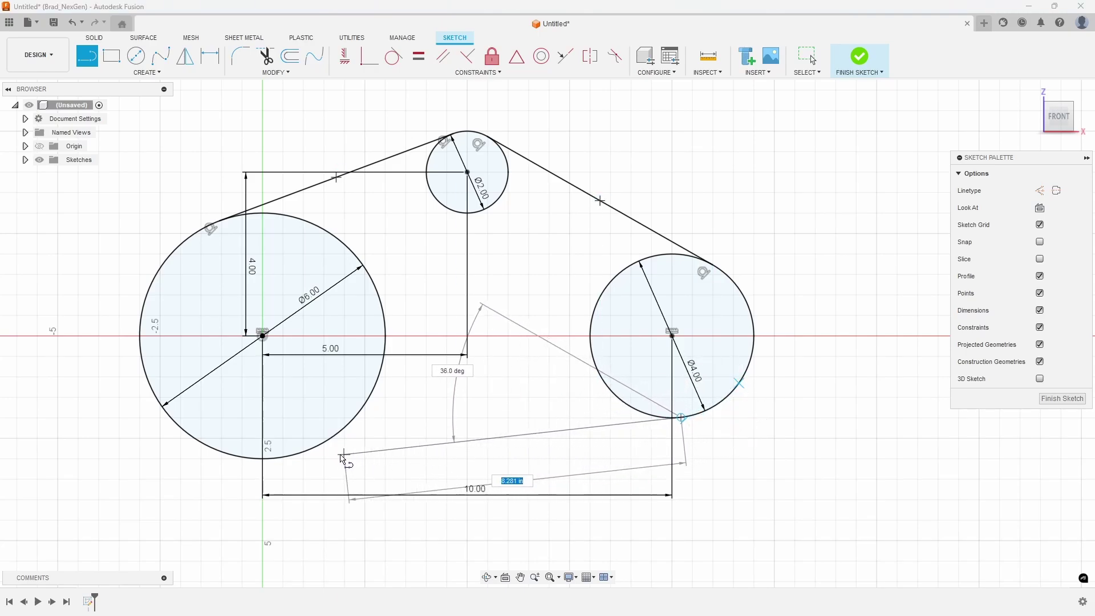
click(275, 459)
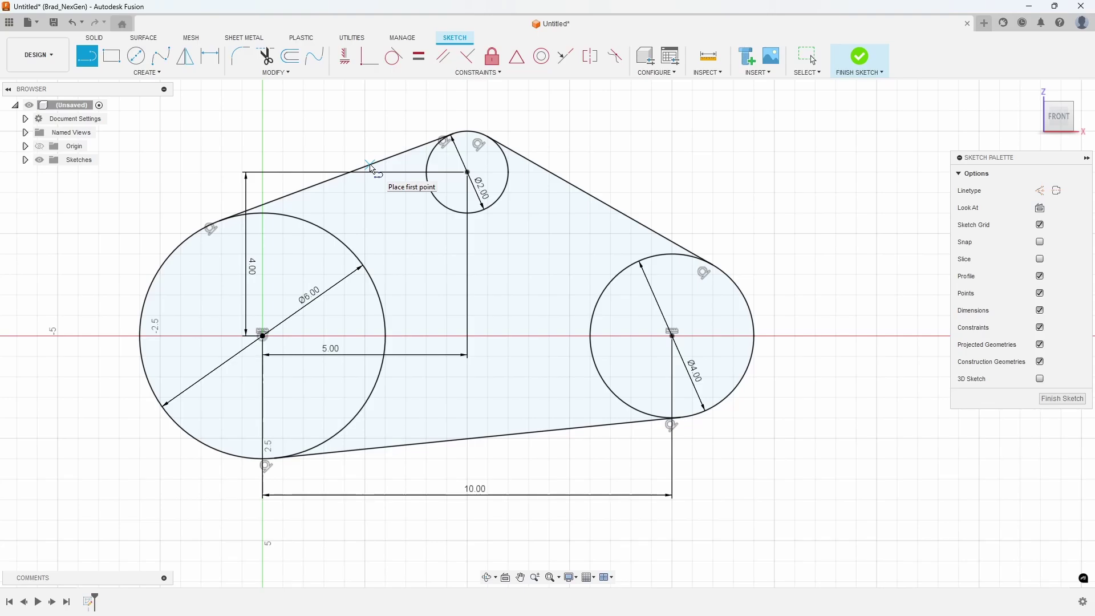
Trim the inner arcs of the big, Ø2.00 and Ø4.00 circles out of the outline.
key(t)
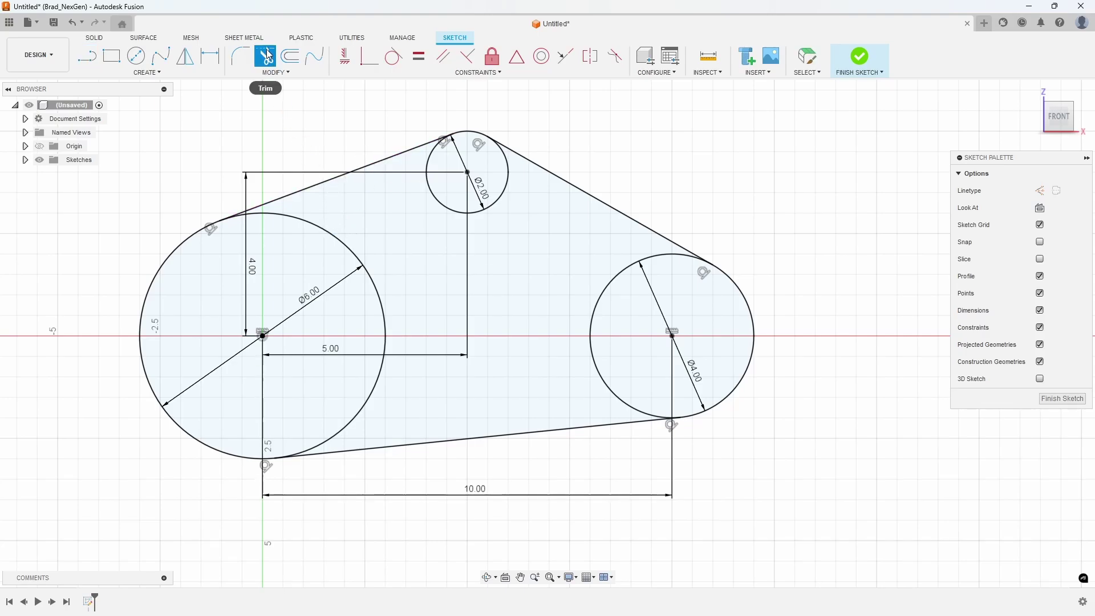
click(268, 72)
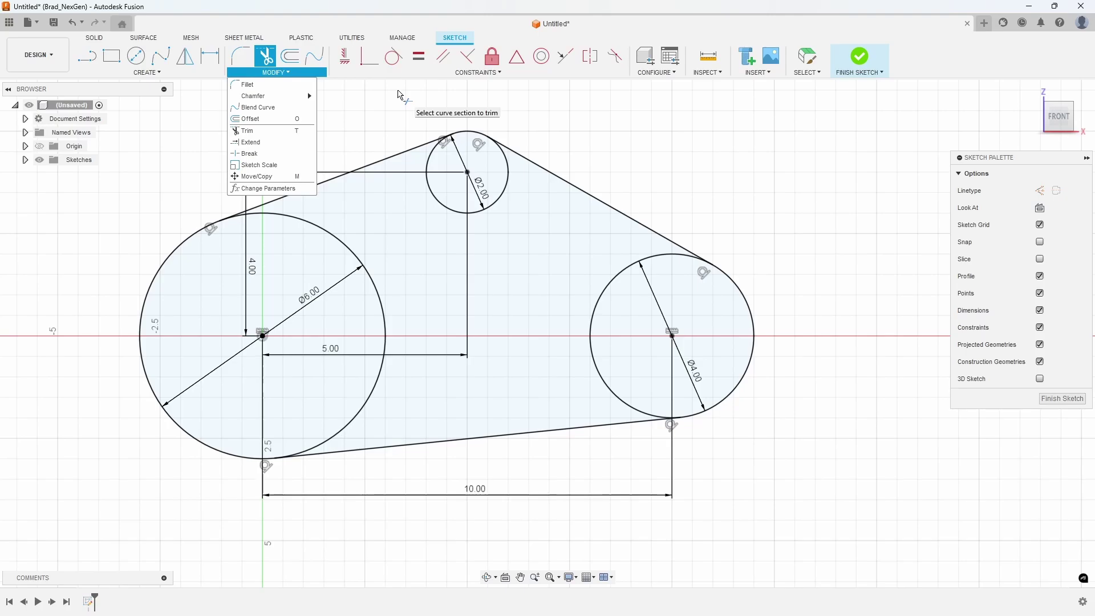
key(Escape)
click(370, 103)
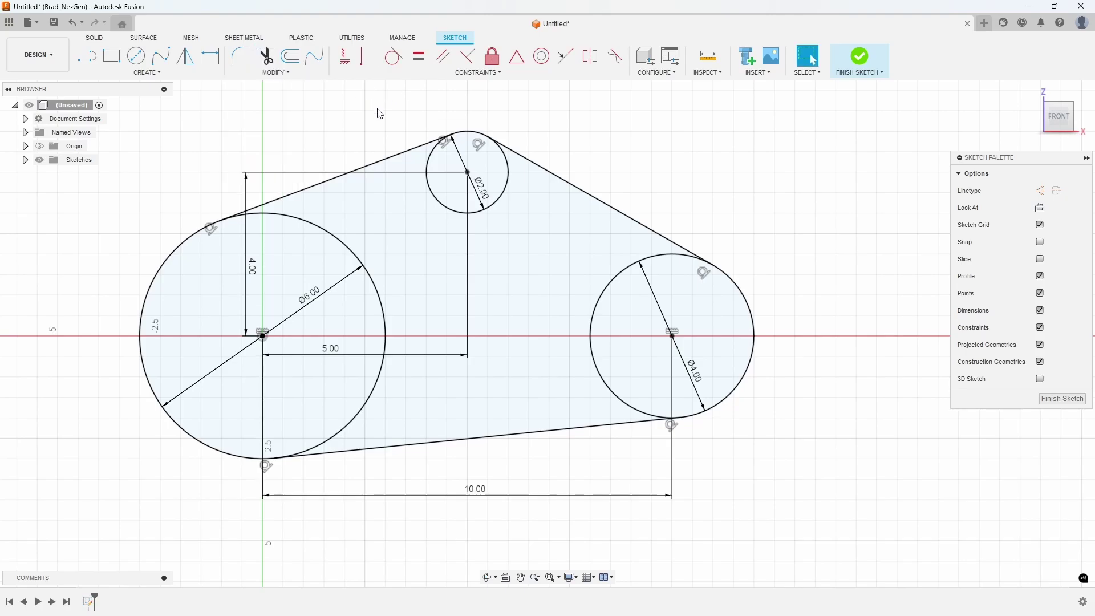
key(t)
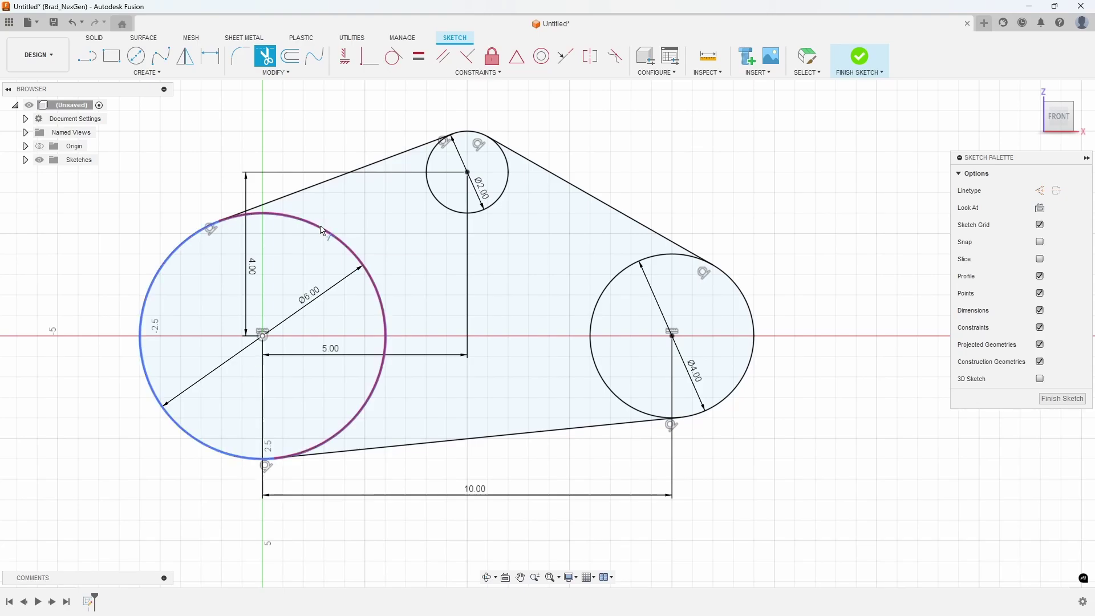
click(368, 240)
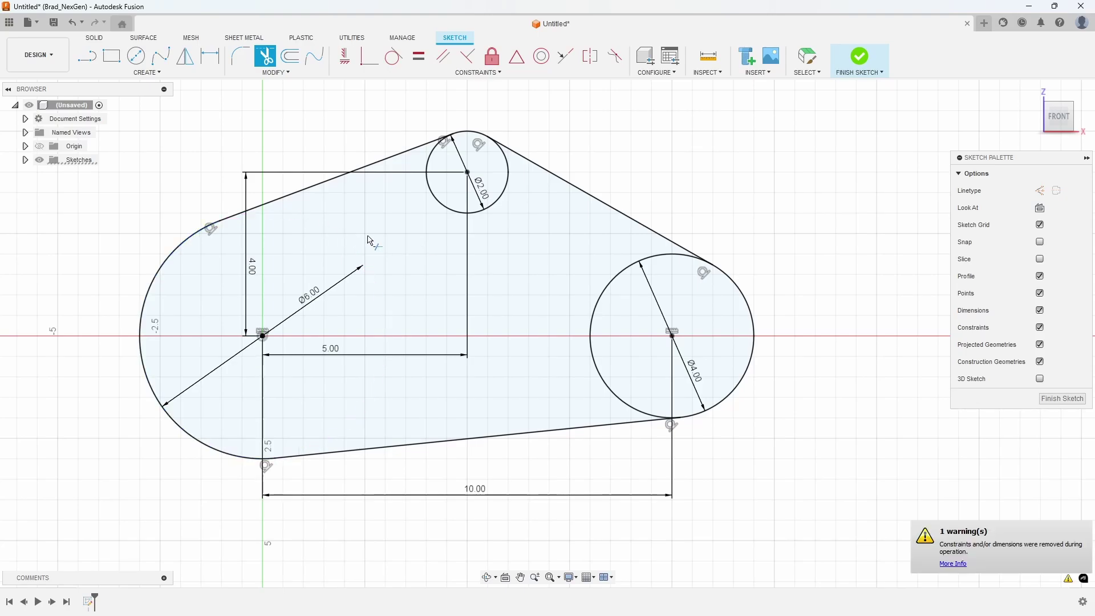
click(432, 207)
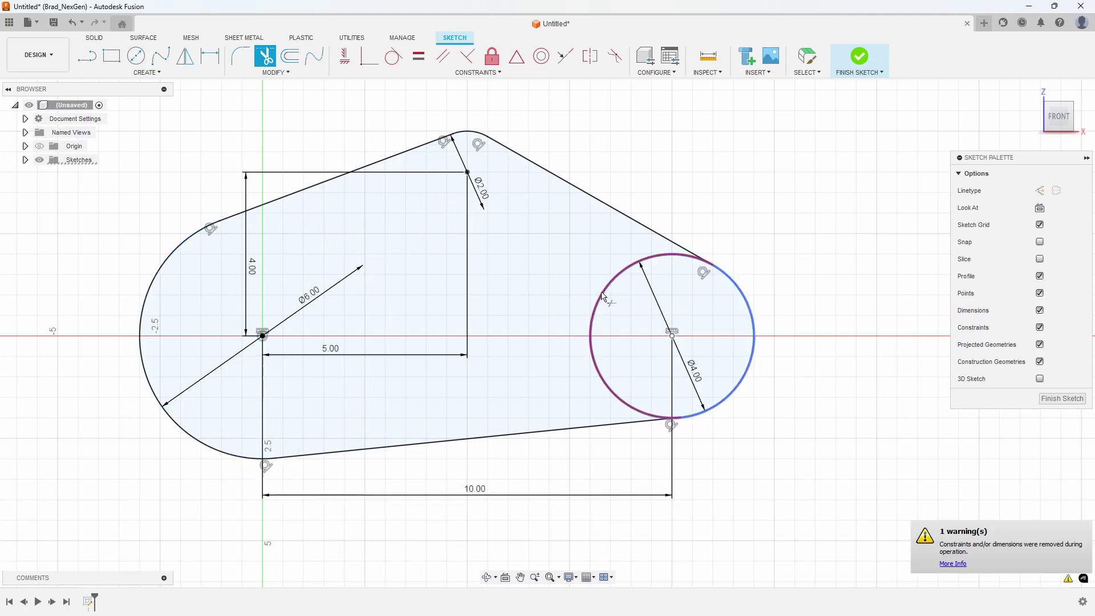
click(598, 296)
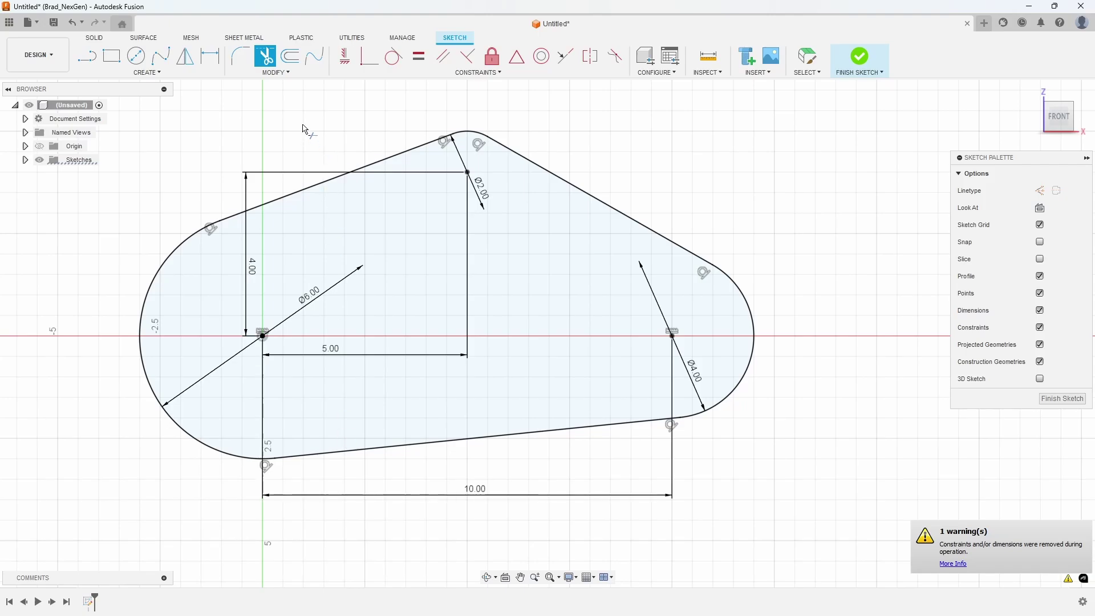
Offset the whole belt outline outward by 0.125 in.
click(291, 57)
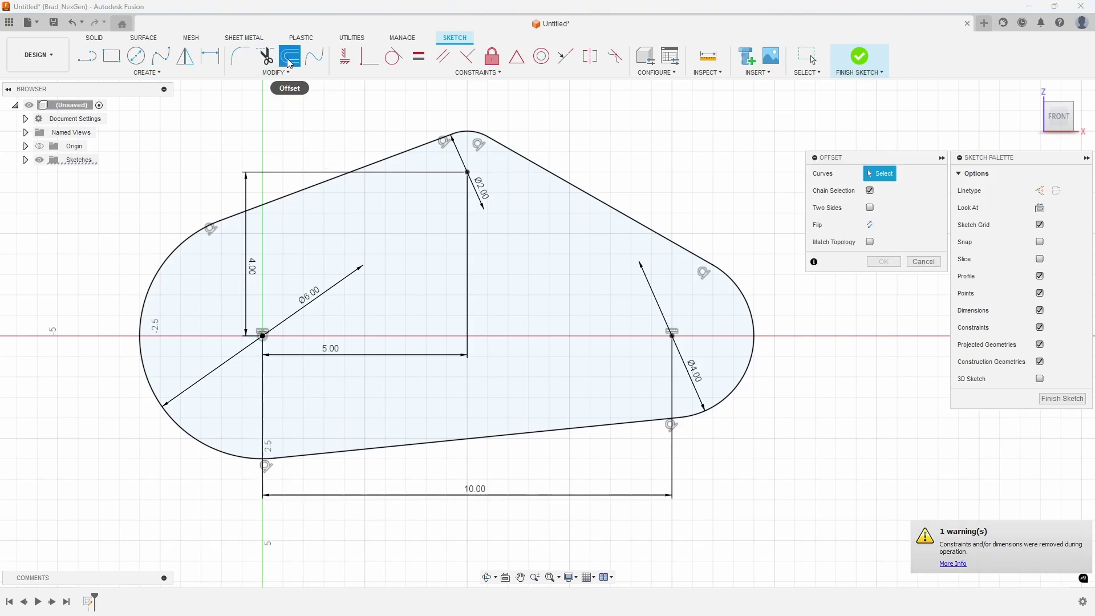
click(382, 167)
drag(379, 155, 376, 142)
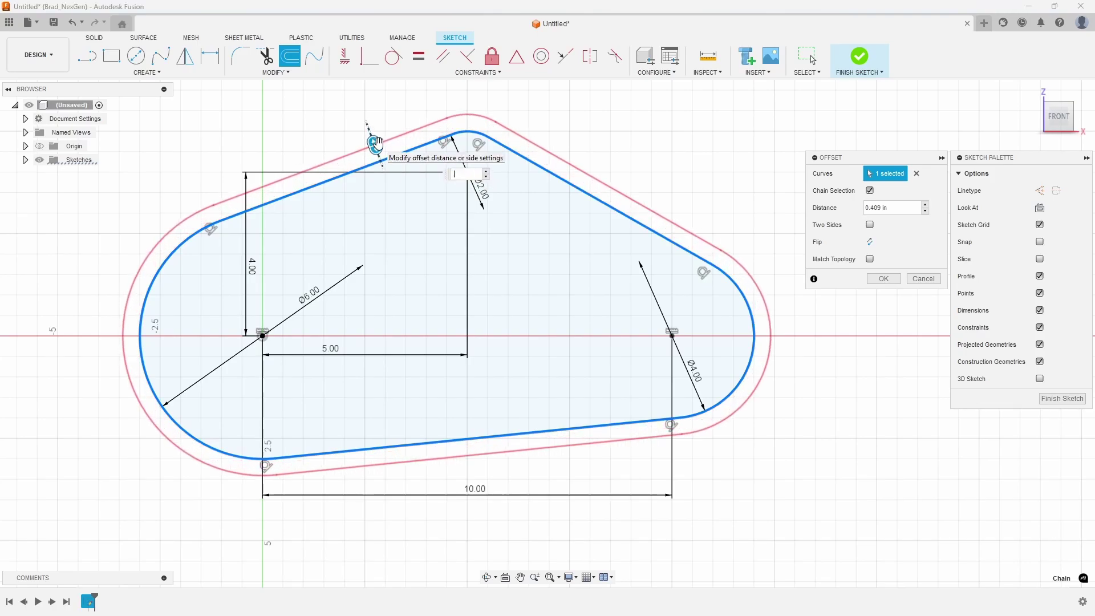
text(.125)
key(Return)
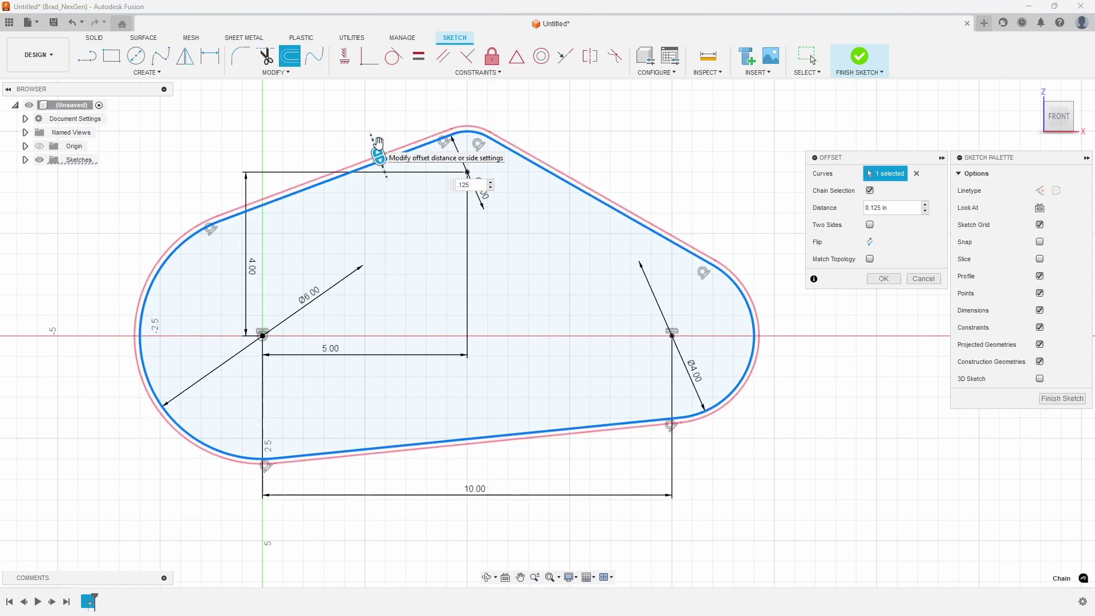
key(Return)
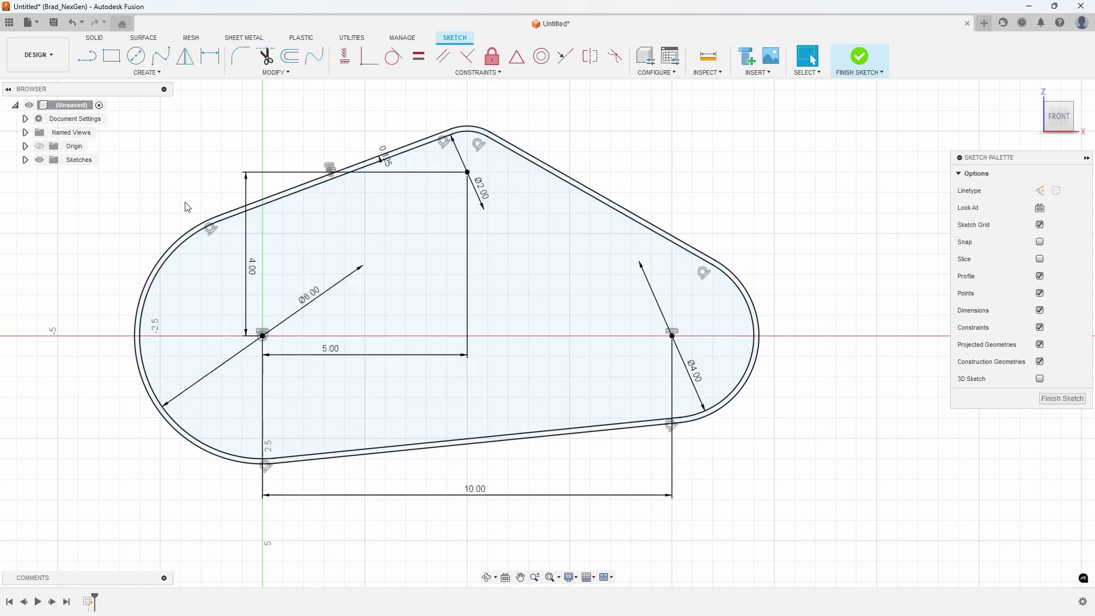
click(25, 160)
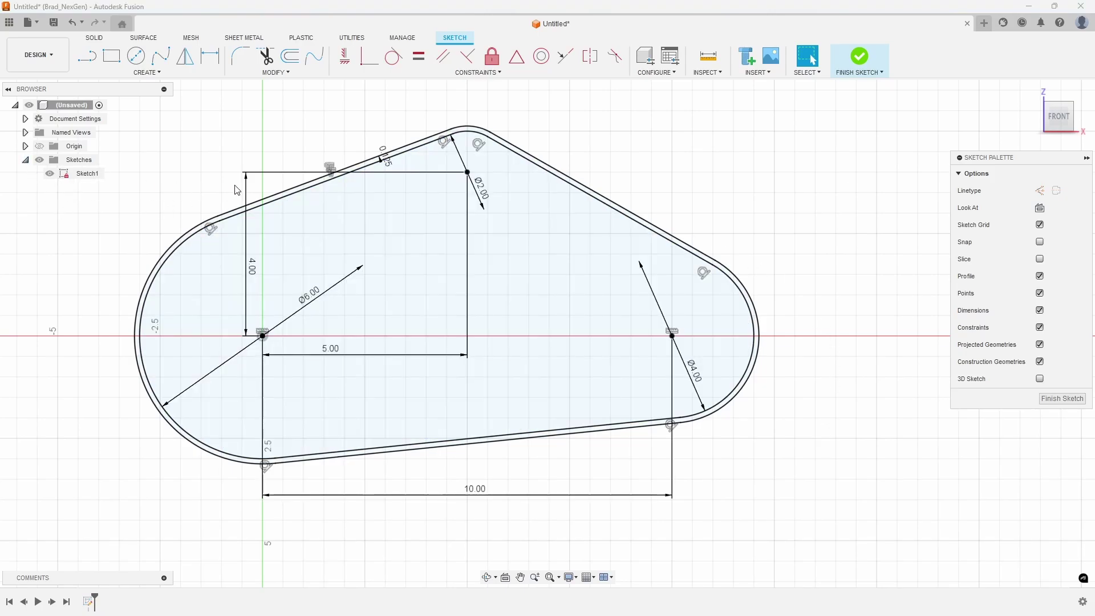
Finish the sketch and extrude the ring profile 0.5 in as a new body.
click(861, 57)
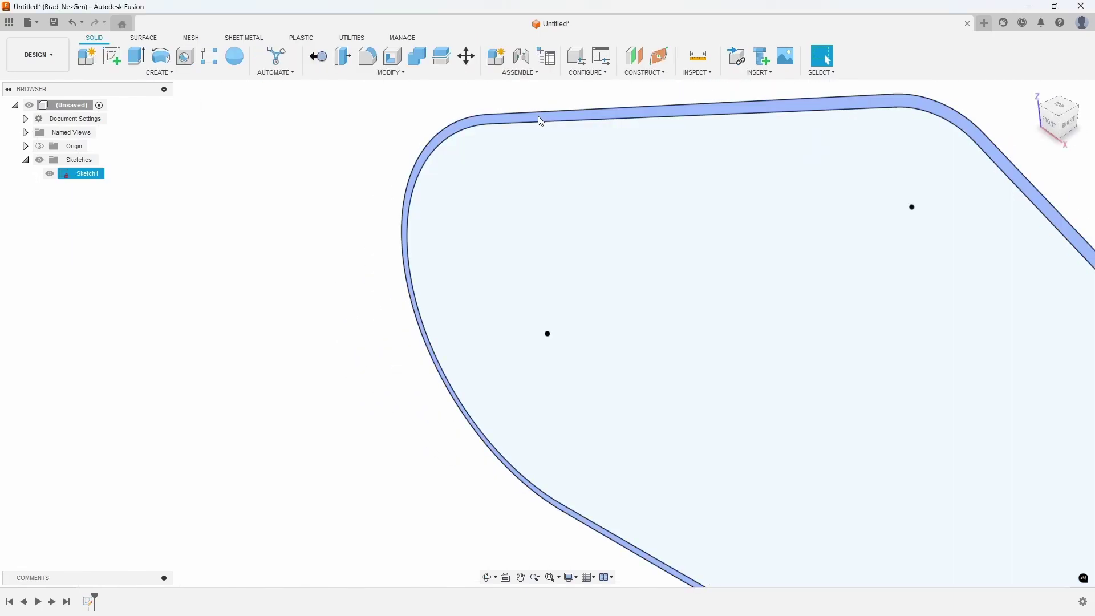
click(536, 115)
right_click(536, 115)
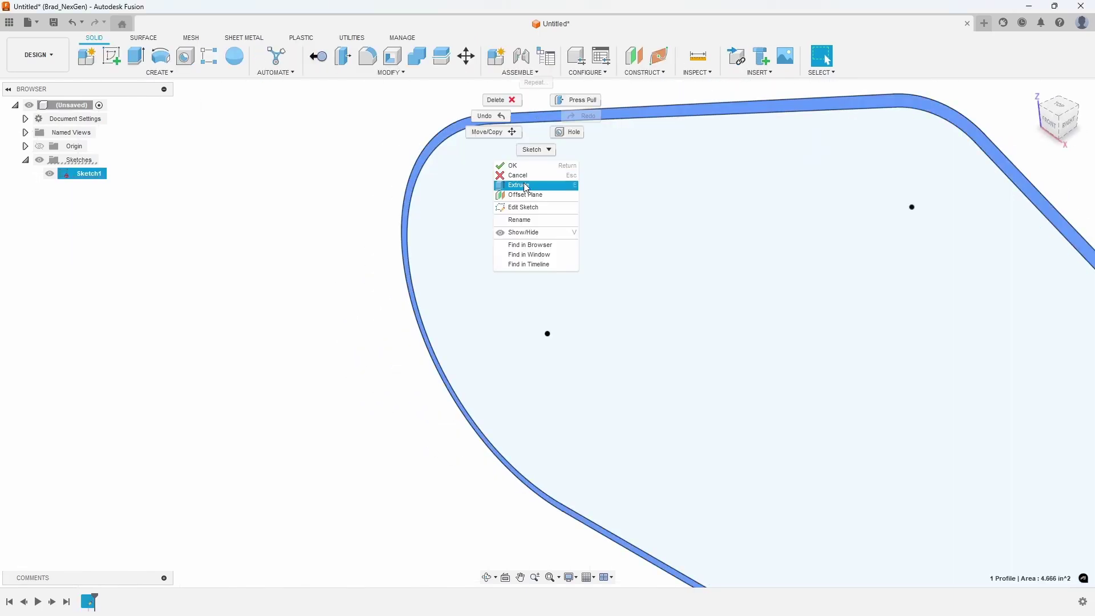
click(523, 185)
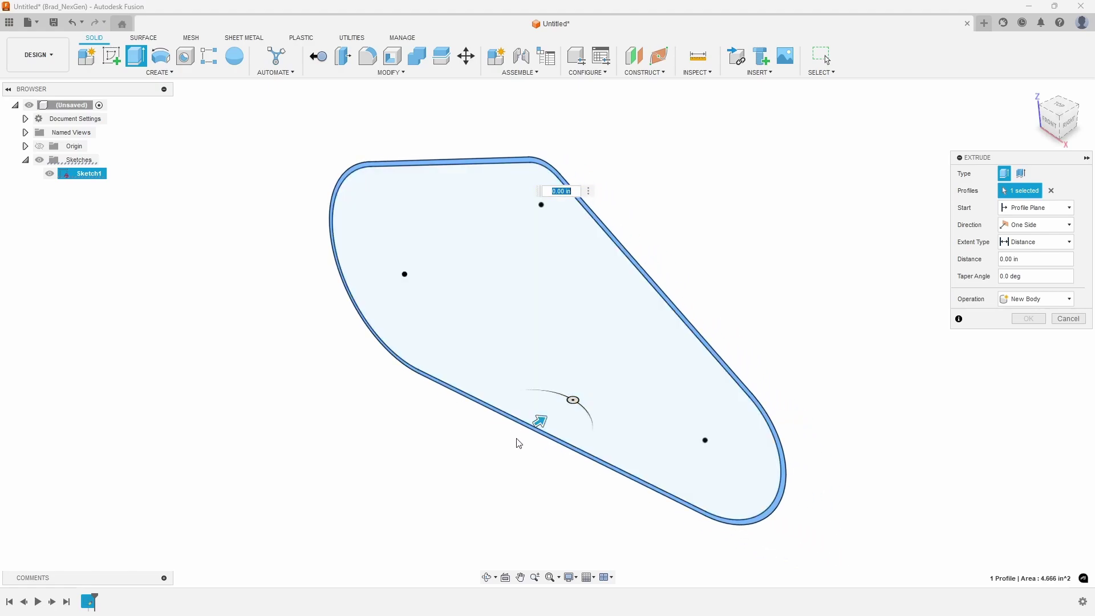
drag(540, 423, 615, 392)
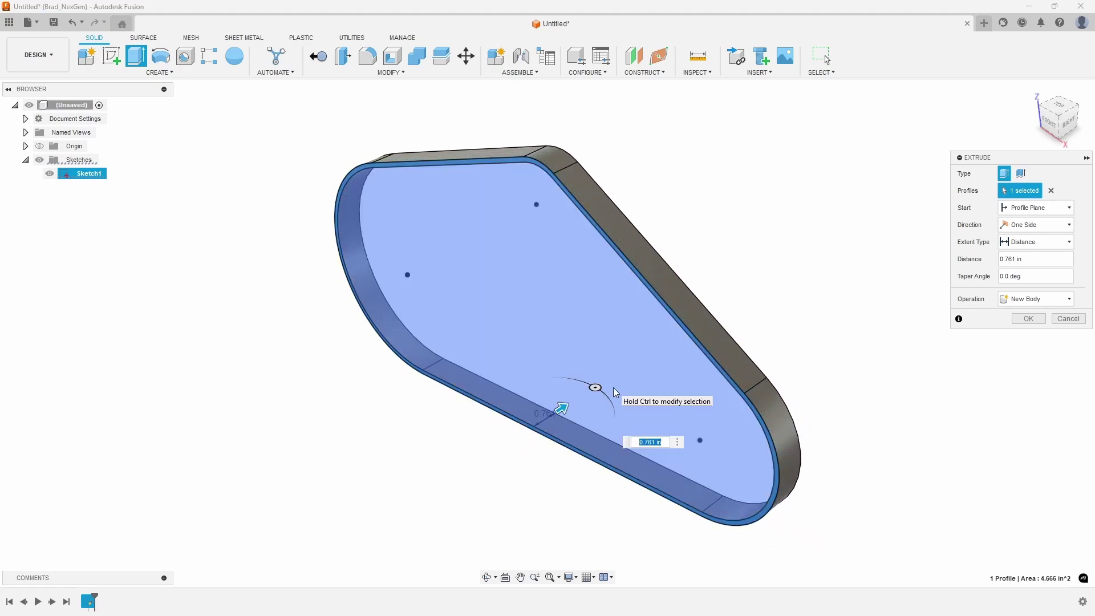
text(.5)
key(Return)
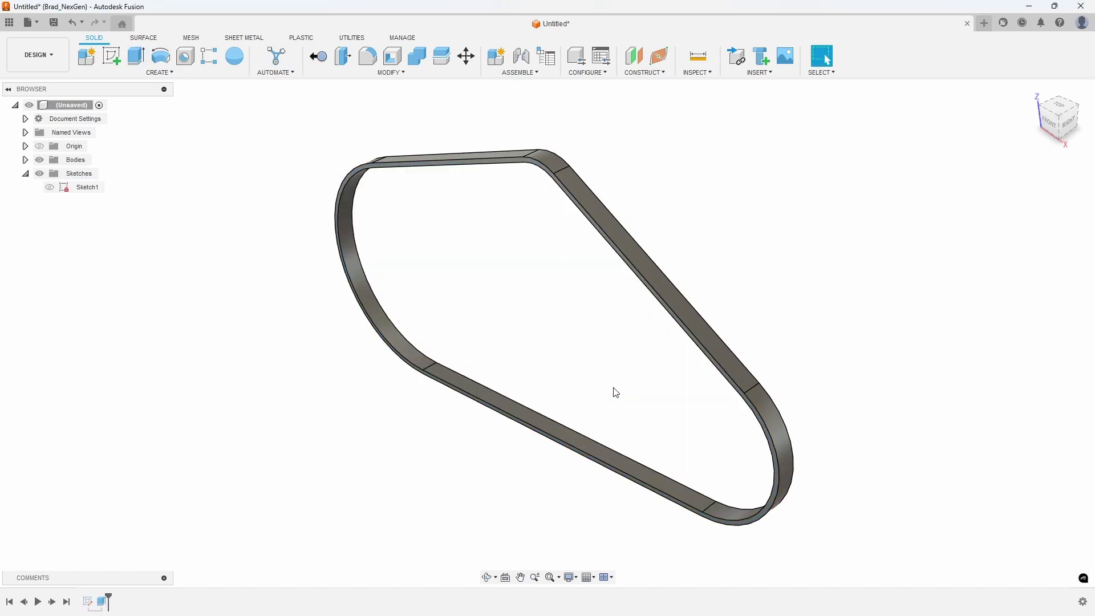
shift+middle_drag(616, 393, 438, 300)
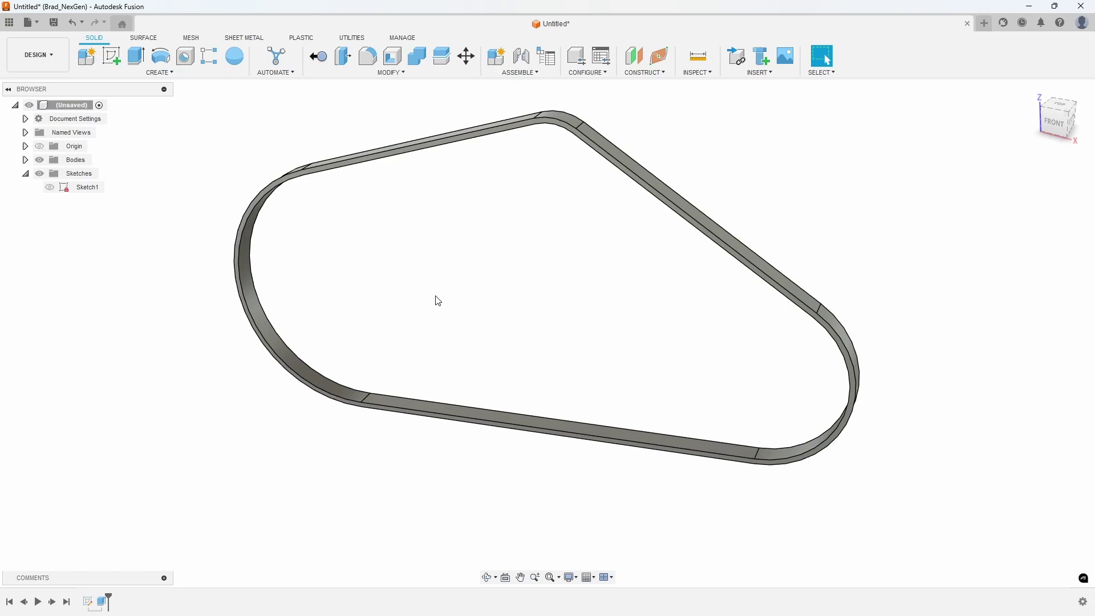
scroll(378, 319, up, 8)
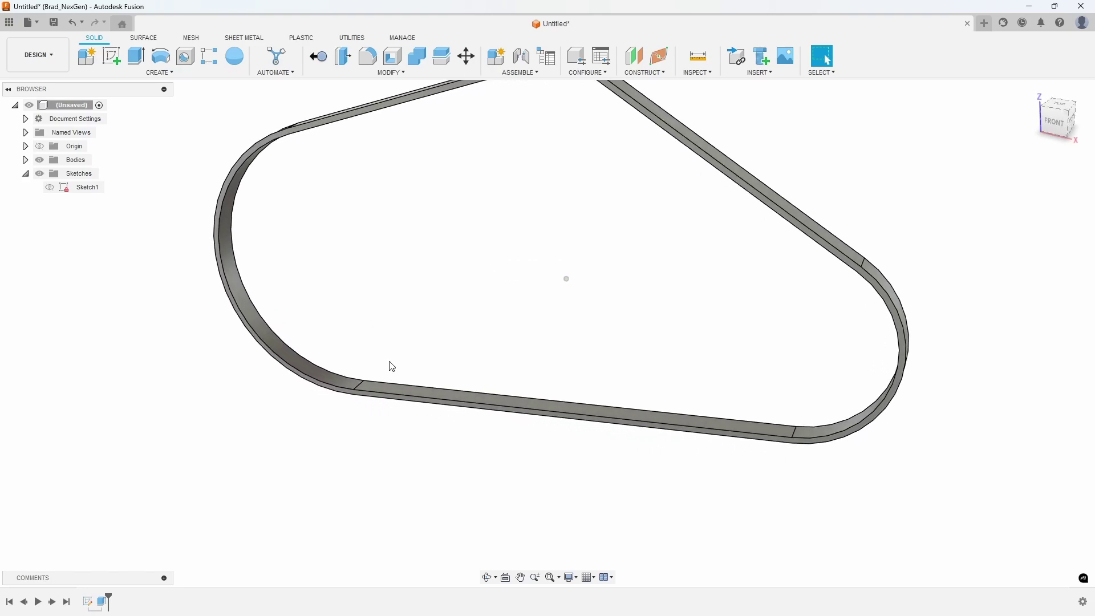
Create a new sketch on the loop's flat face.
click(306, 359)
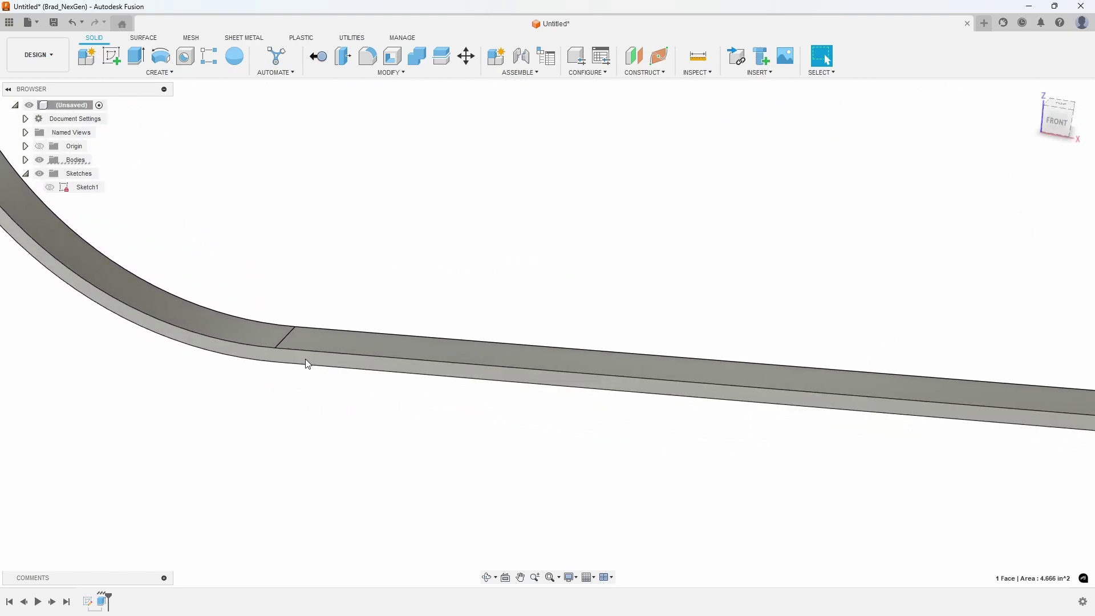
right_click(306, 360)
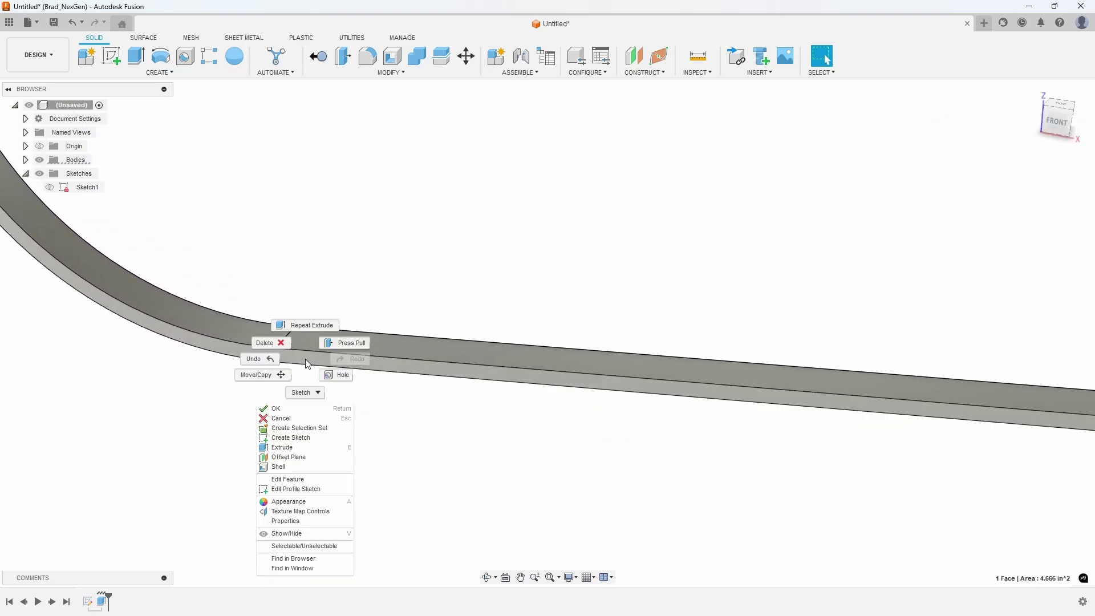
click(292, 438)
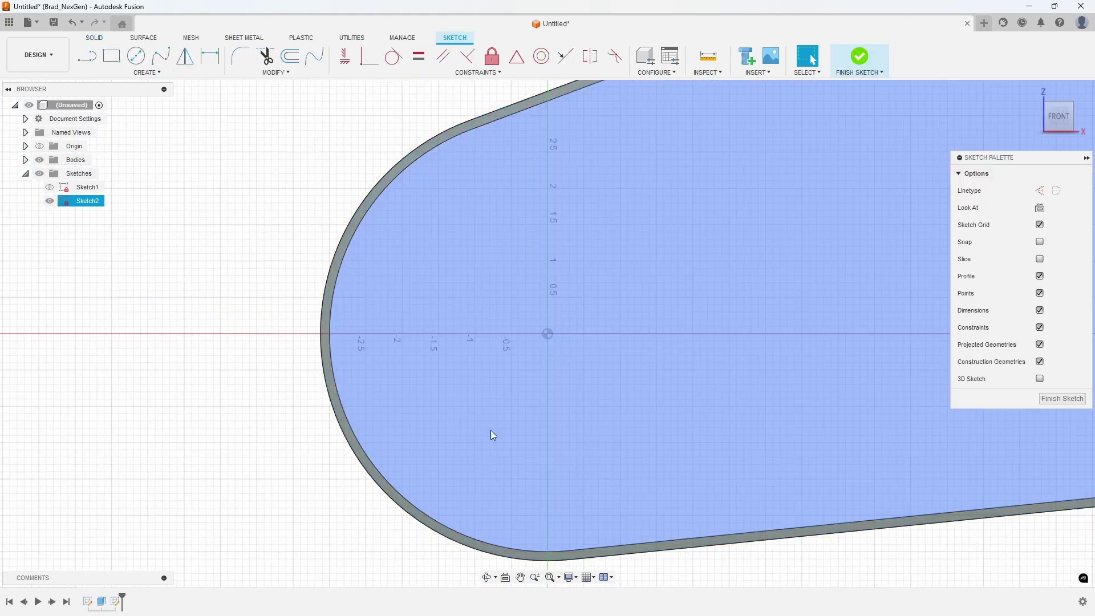
Draw a 3-point rectangle with its base along the belt edge near the lower curve.
middle_drag(619, 443, 478, 316)
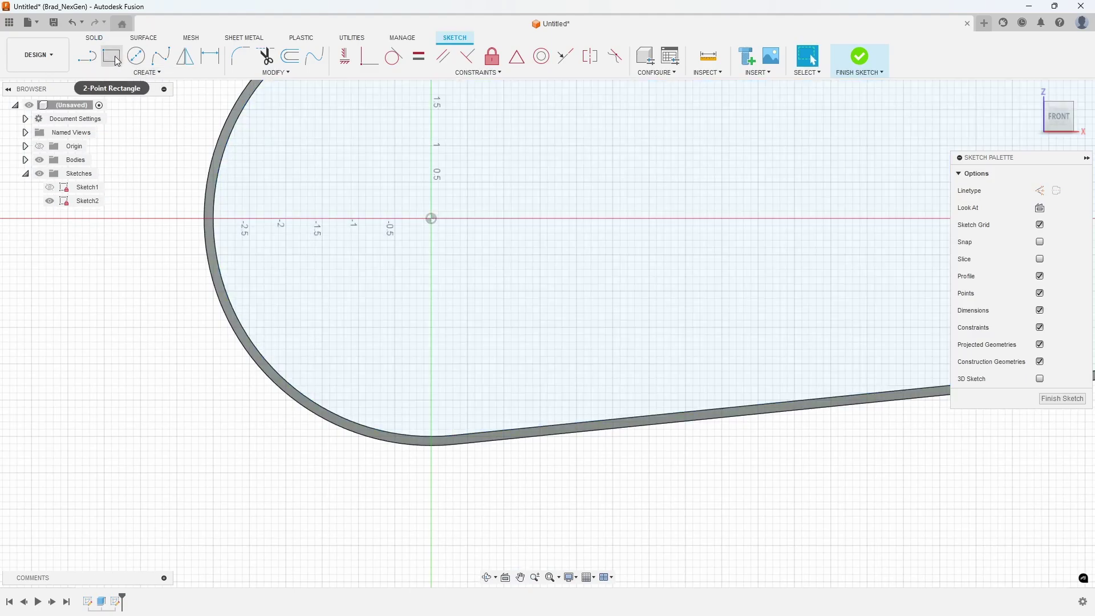
click(112, 56)
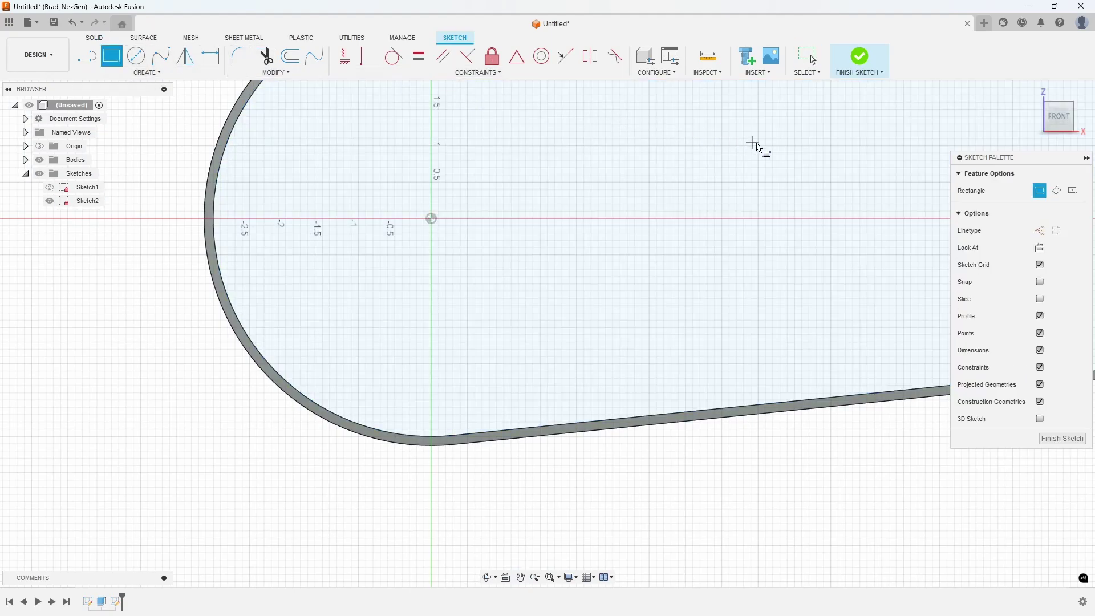
click(1056, 193)
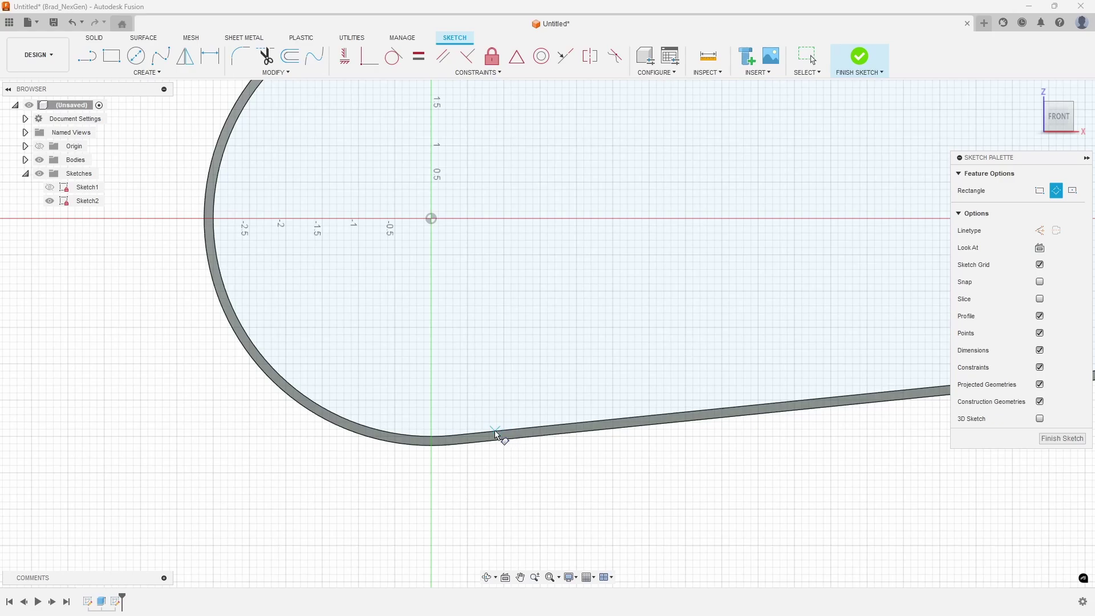
click(455, 439)
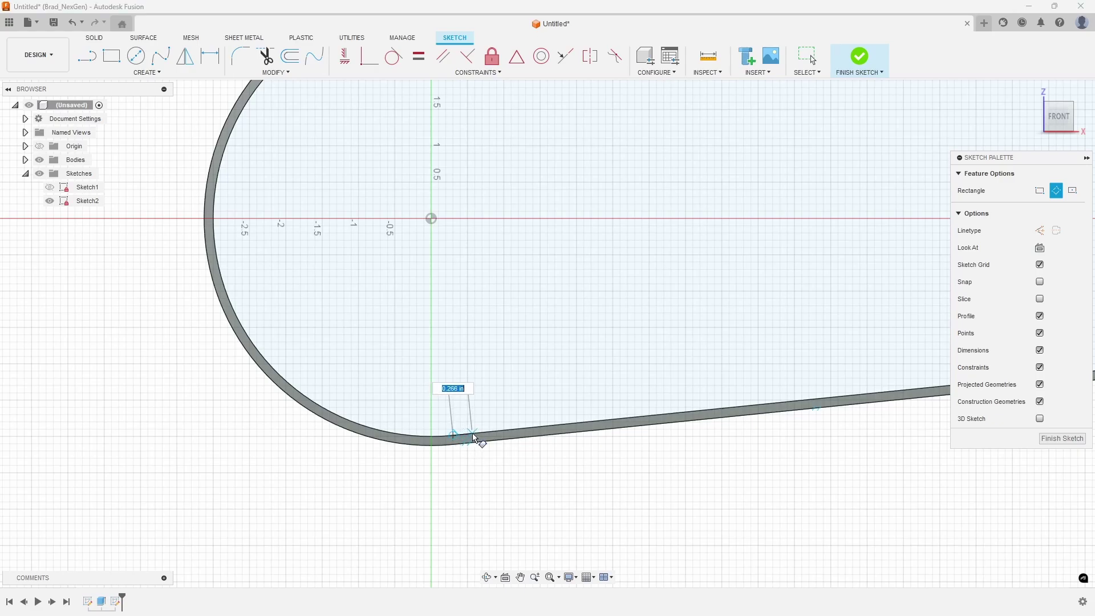
scroll(465, 440, up, 4)
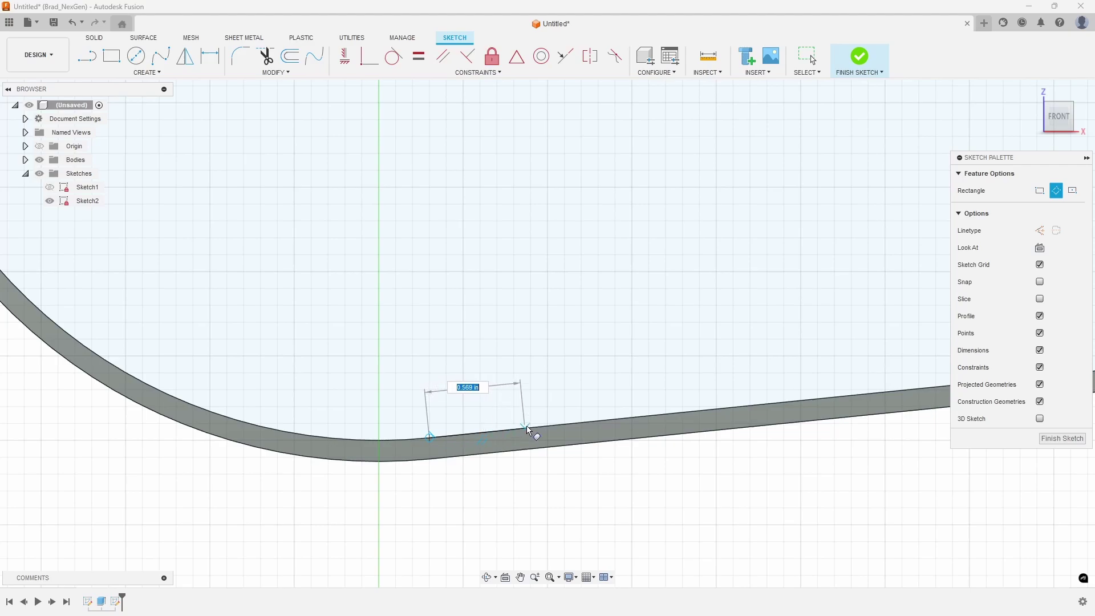
click(504, 435)
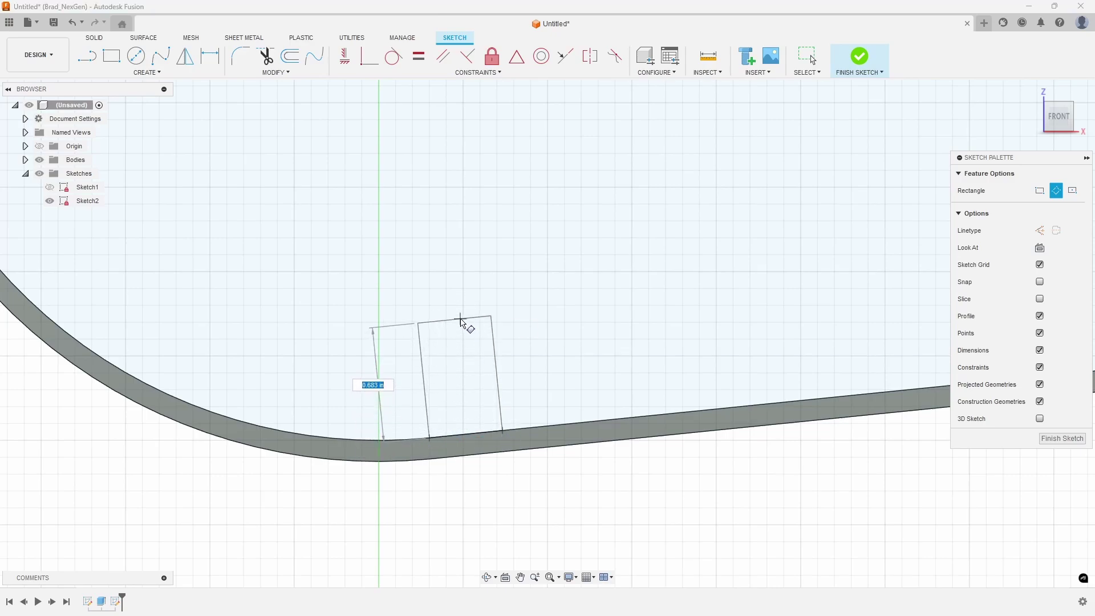
click(459, 310)
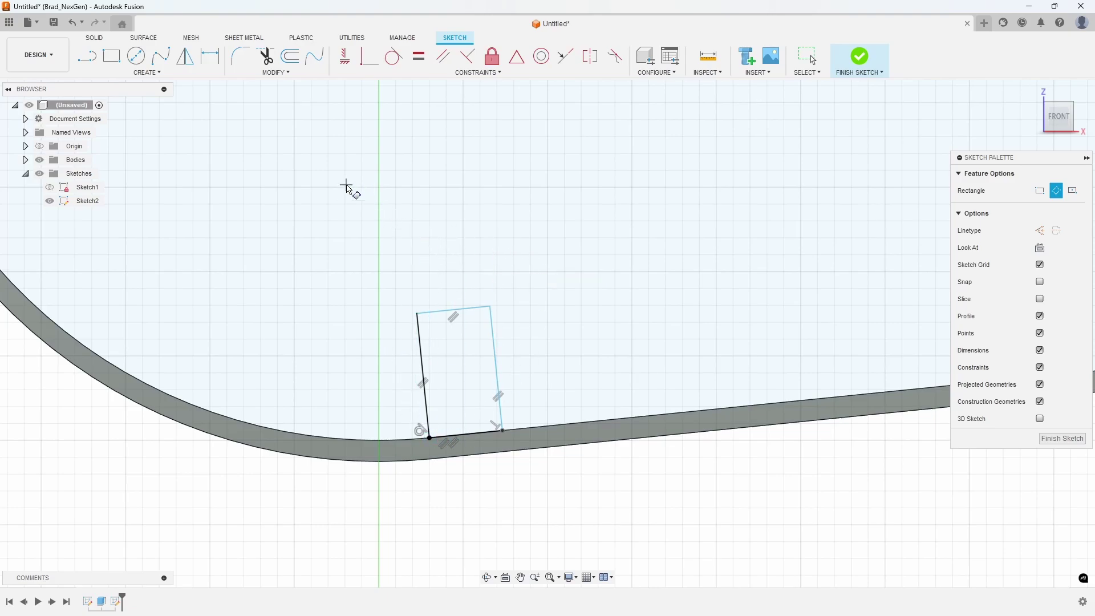
Dimension the rectangle's top line to a width of 0.125.
click(210, 56)
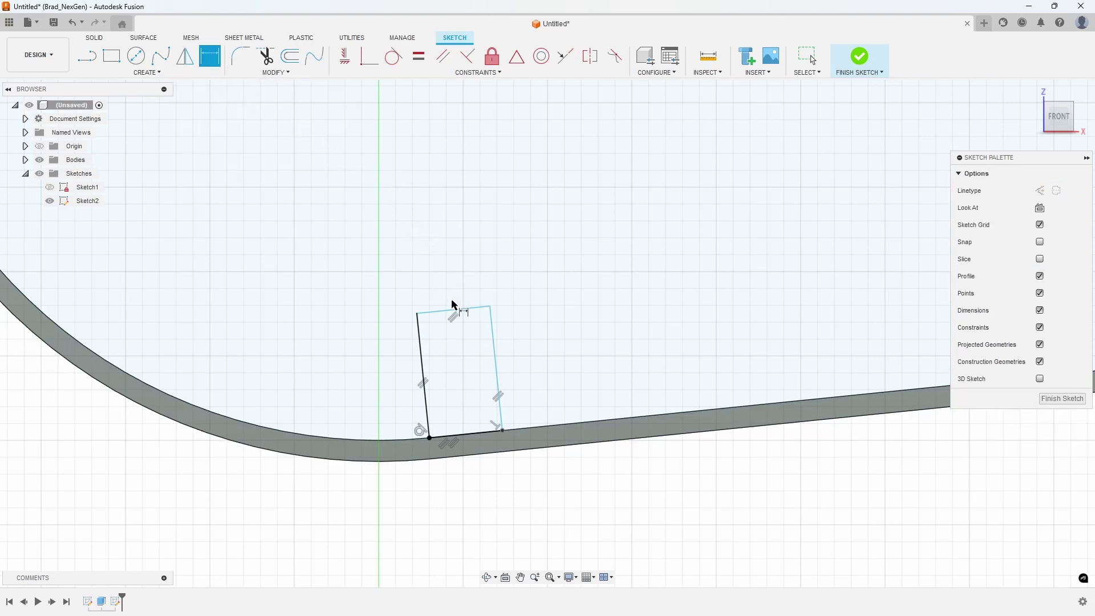
click(436, 310)
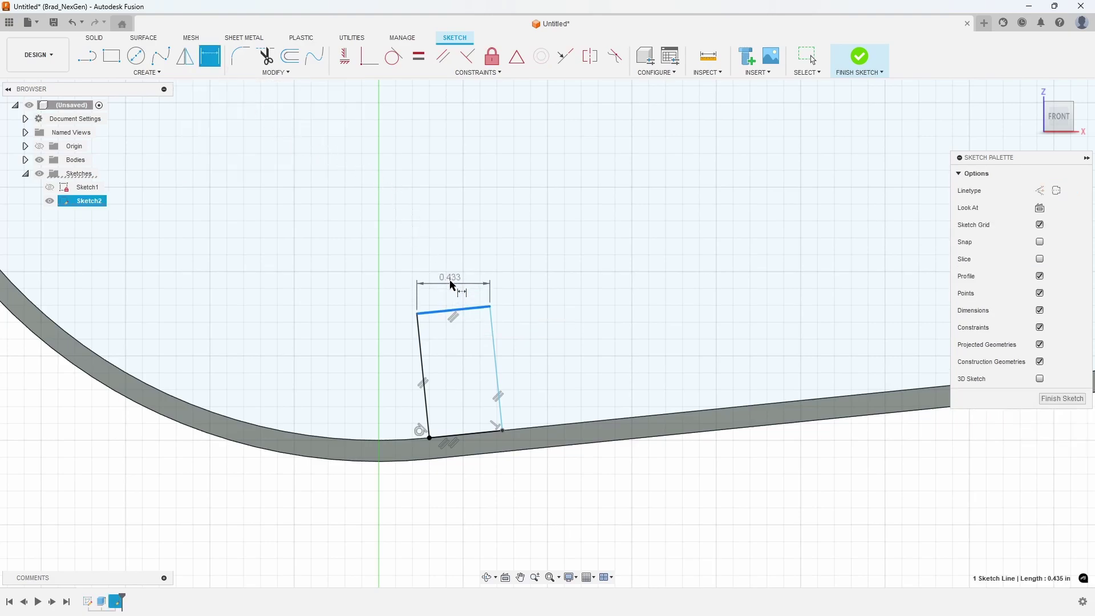
click(391, 271)
key(BackSpace)
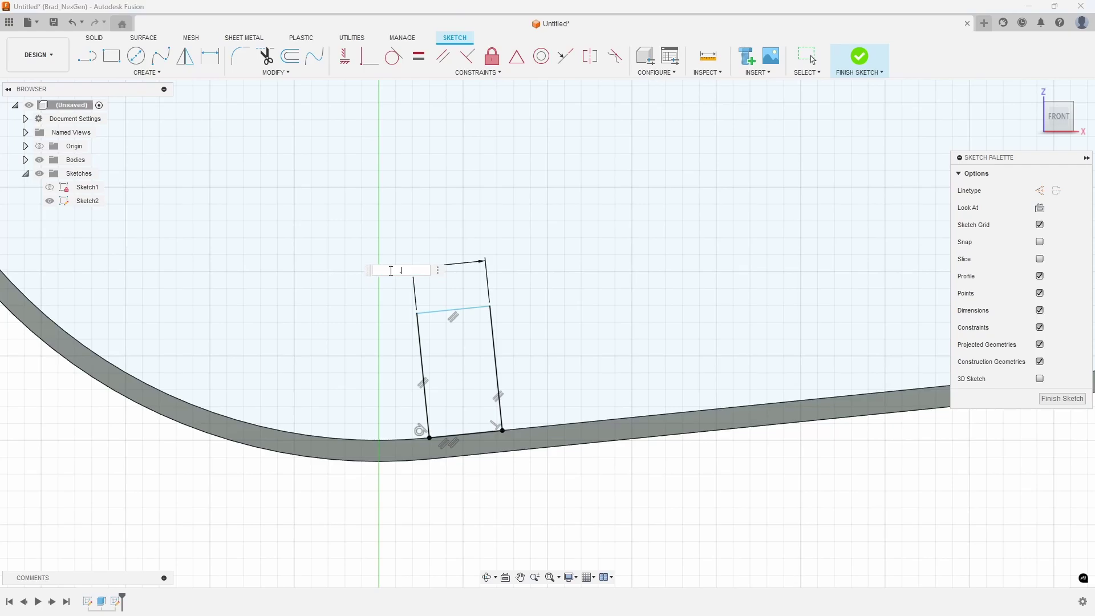
text(.125)
key(Return)
scroll(391, 270, down, 5)
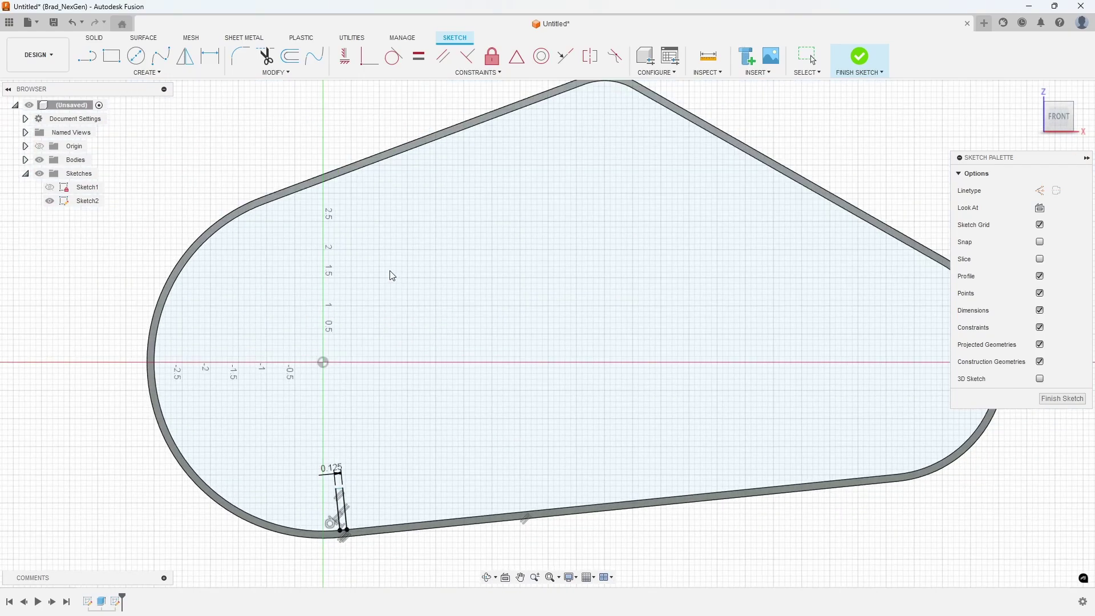
scroll(313, 506, up, 5)
mouse_move(306, 511)
middle_down()
mouse_move(336, 466)
mouse_move(383, 313)
middle_up()
Dimension the rectangle's left edge to a height of 0.125.
key(d)
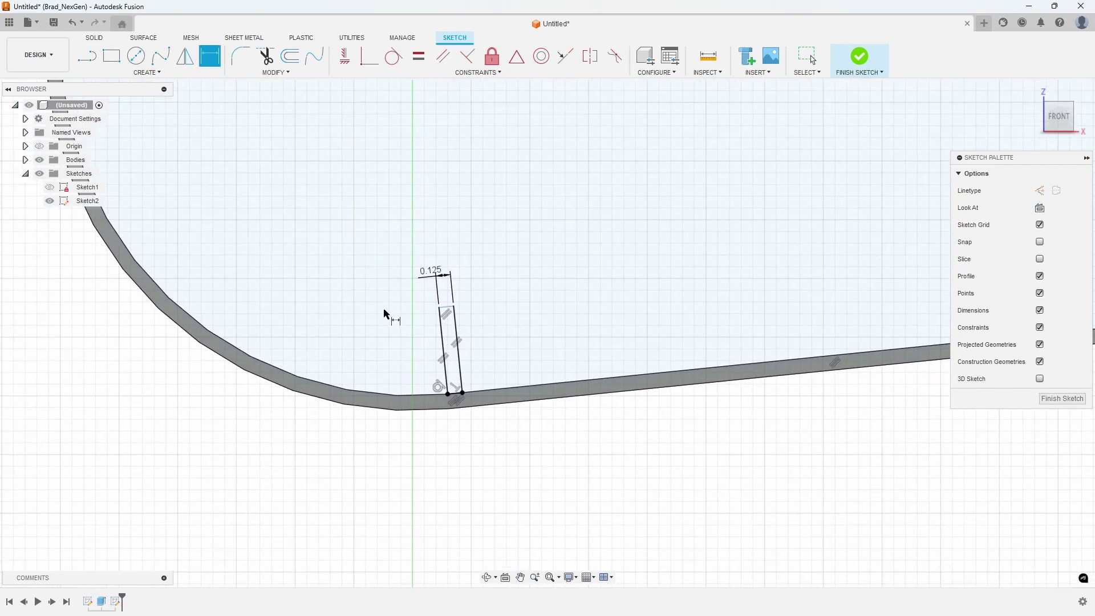
scroll(384, 313, up, 2)
click(474, 368)
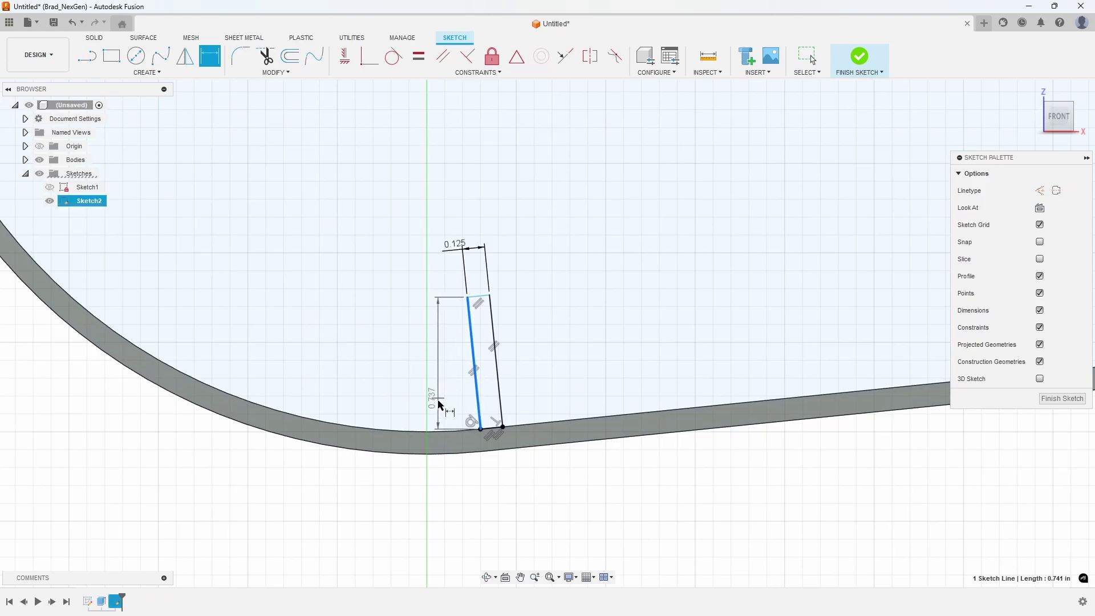
click(443, 480)
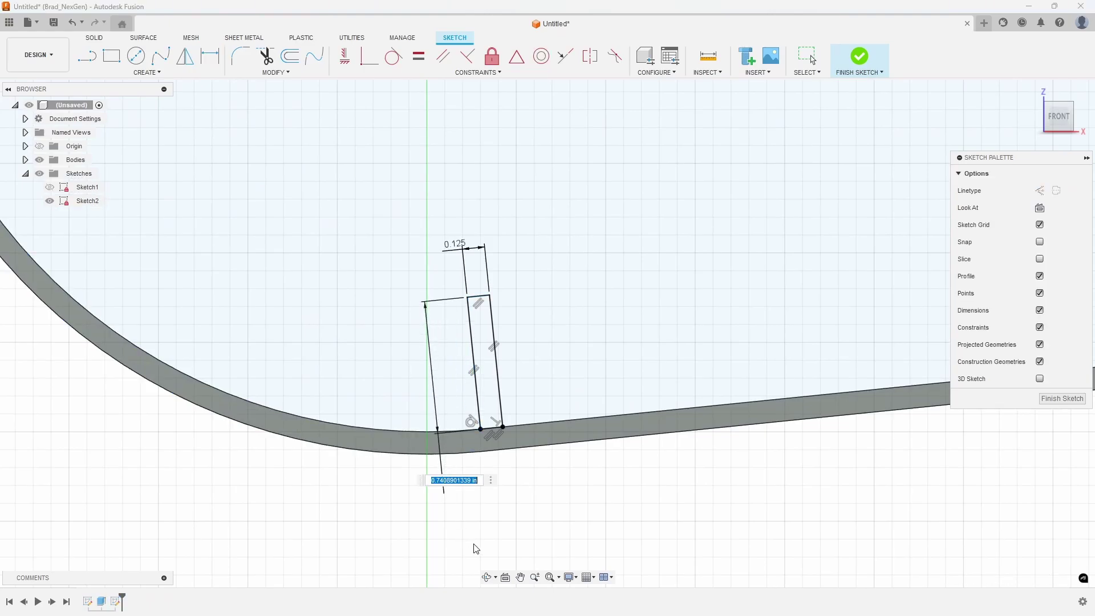
text(.125)
key(Return)
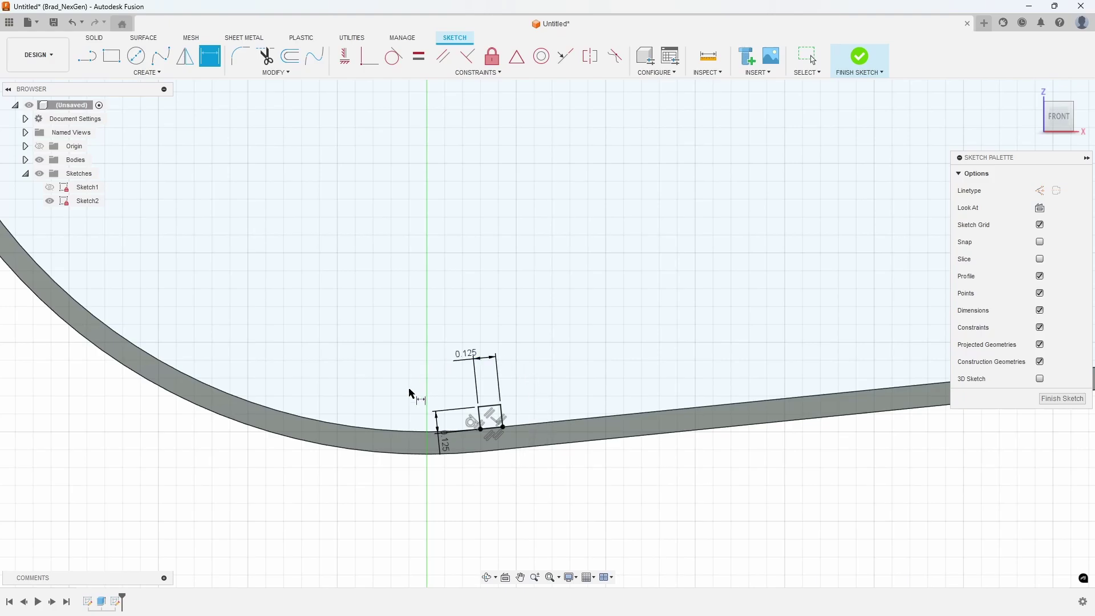
scroll(501, 479, up, 8)
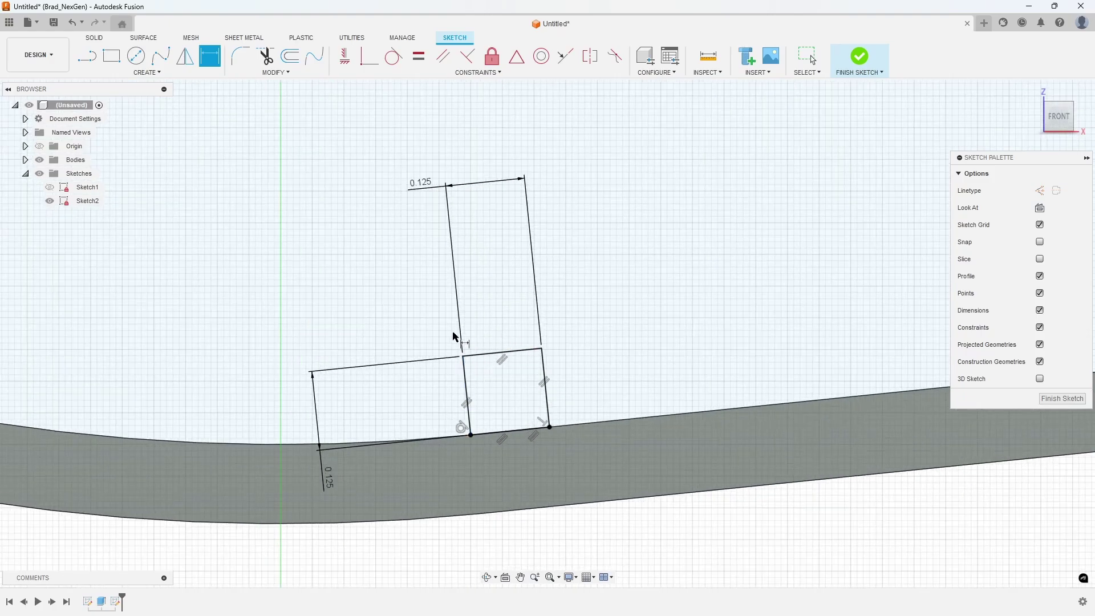
Fillet the square's top-left and top-right corners at 0.05 radius and finish the sketch.
click(236, 56)
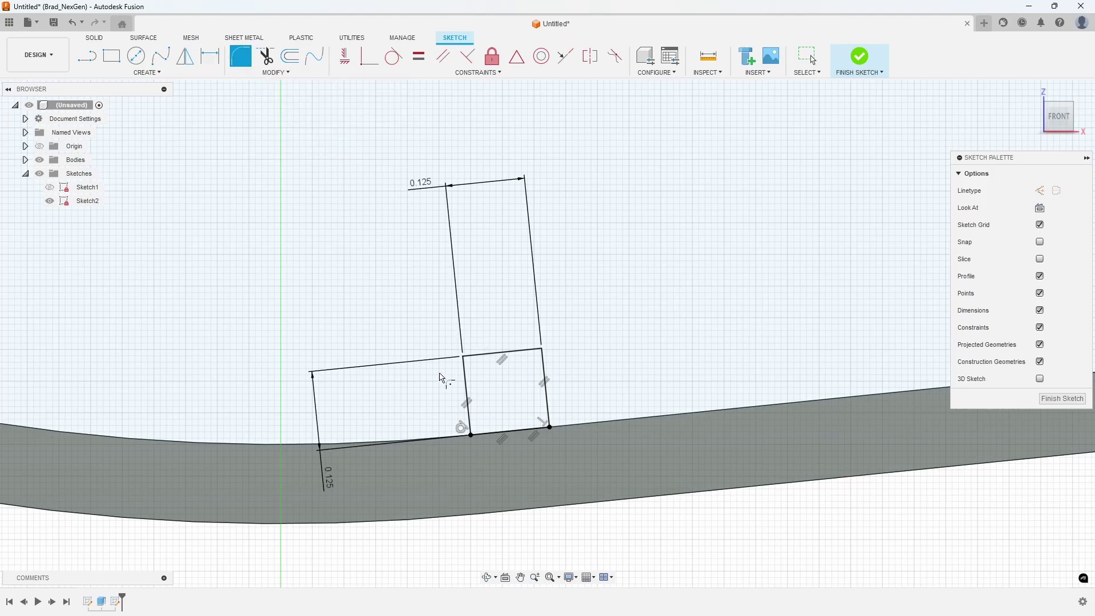
scroll(455, 365, up, 2)
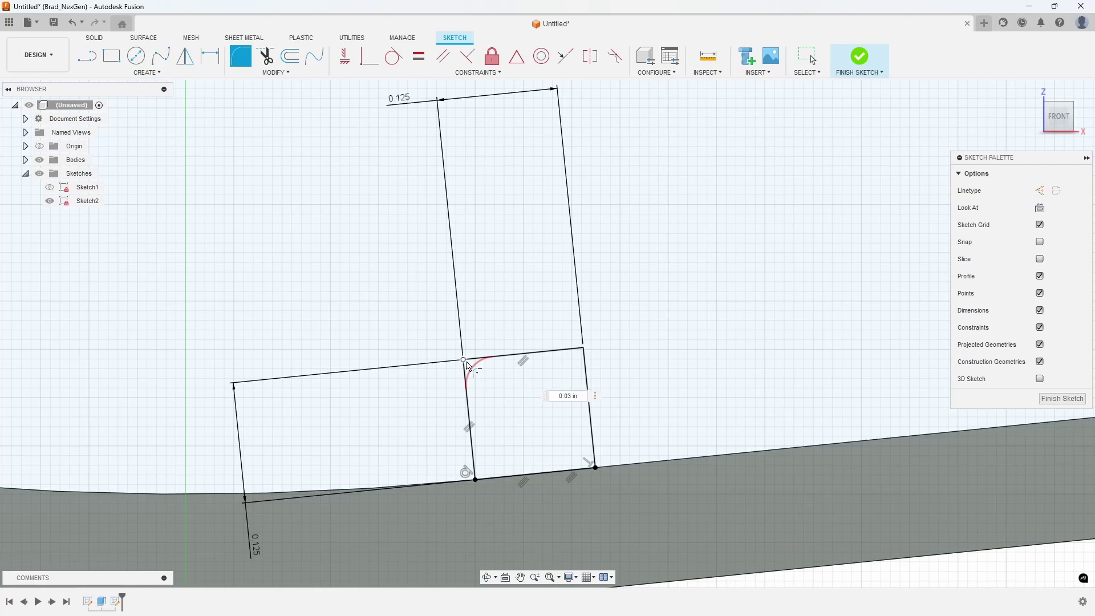
click(467, 365)
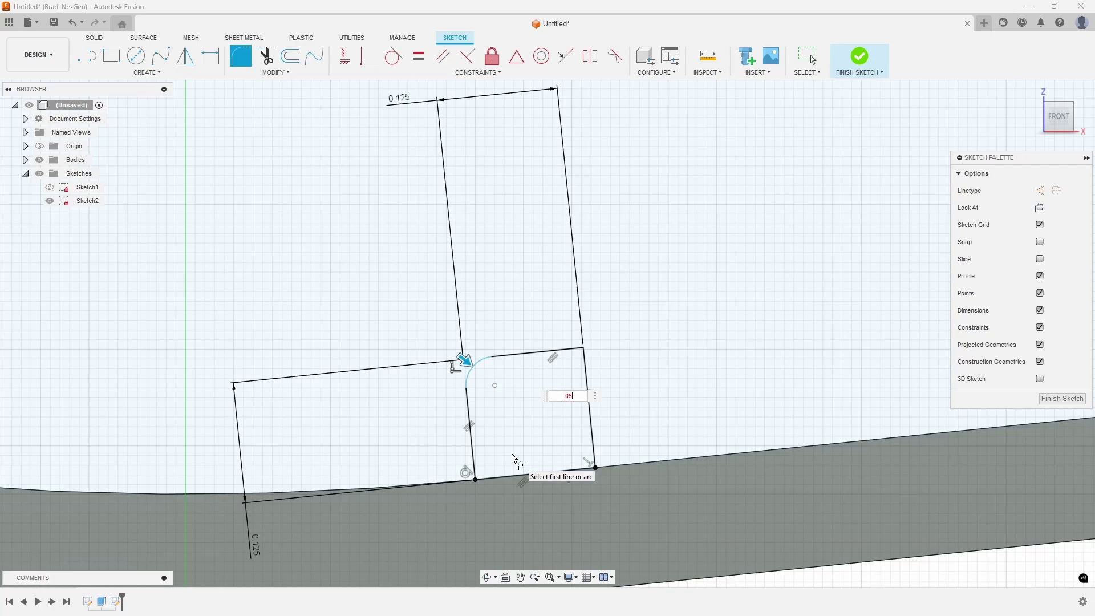
click(578, 344)
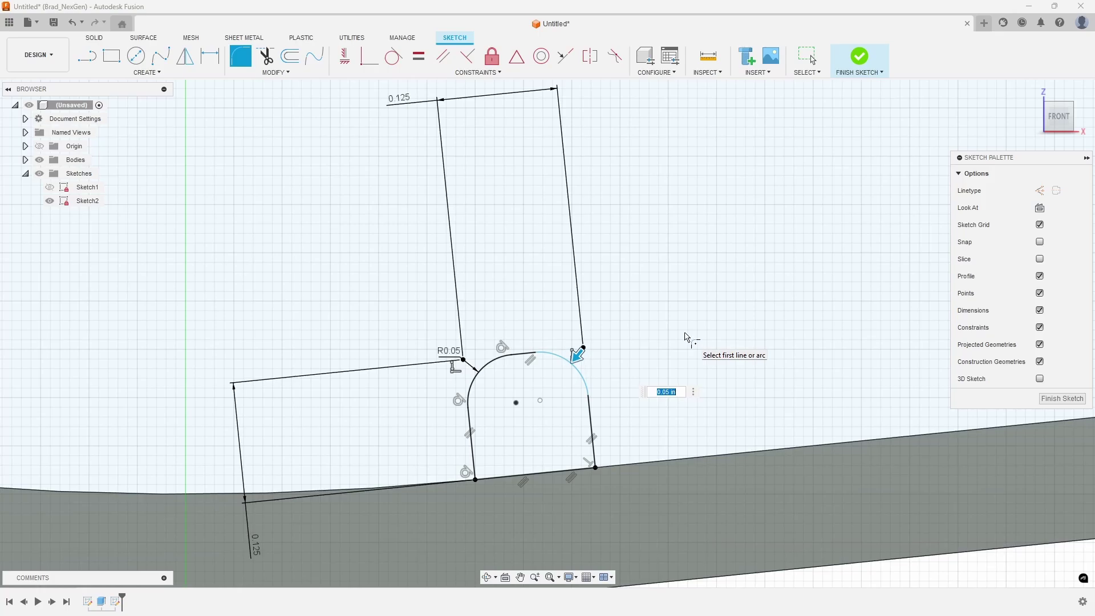
key(Return)
click(730, 352)
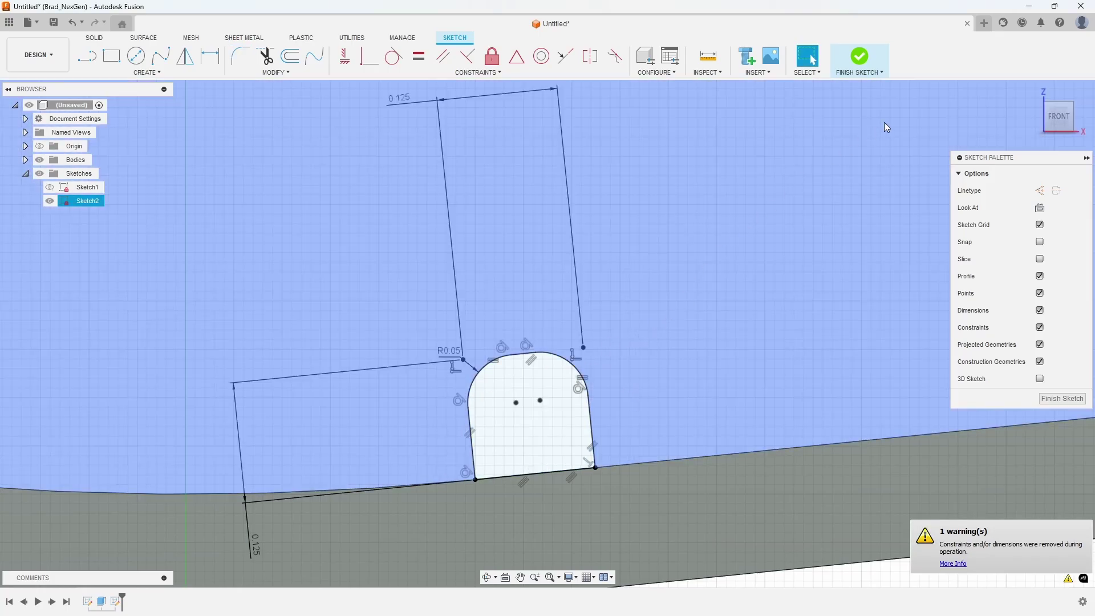
key(Escape)
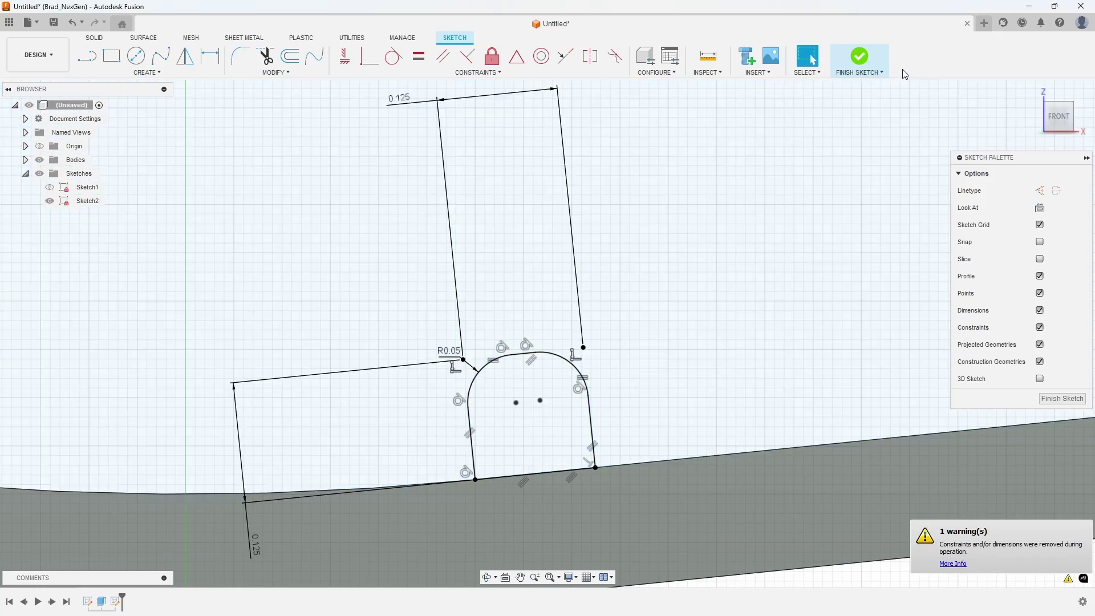
click(859, 59)
Start an extrusion of the rounded rib profile.
click(411, 333)
right_click(406, 324)
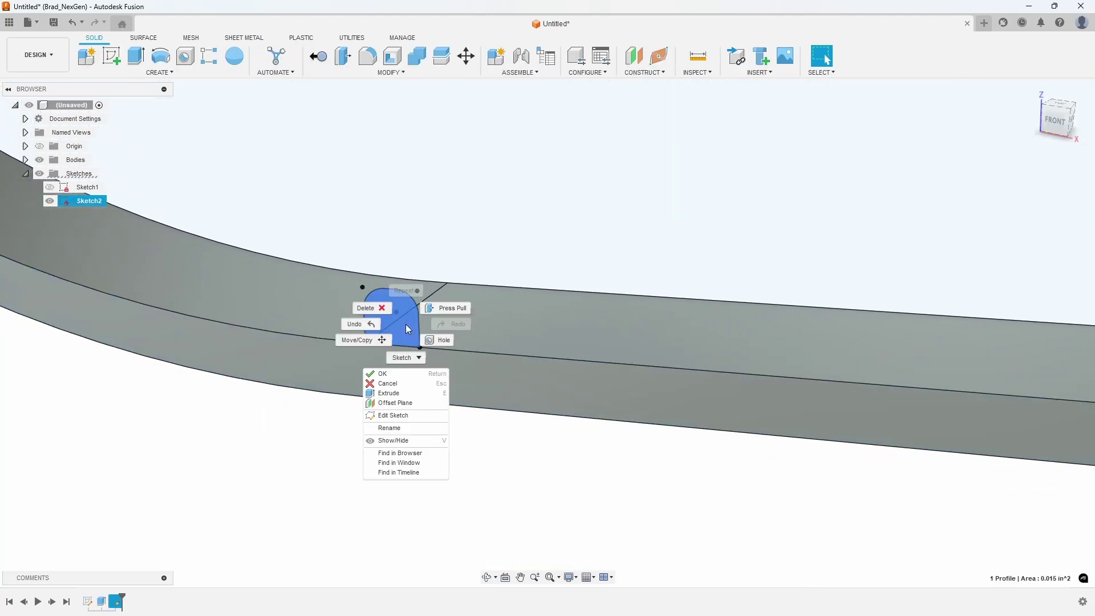
click(402, 393)
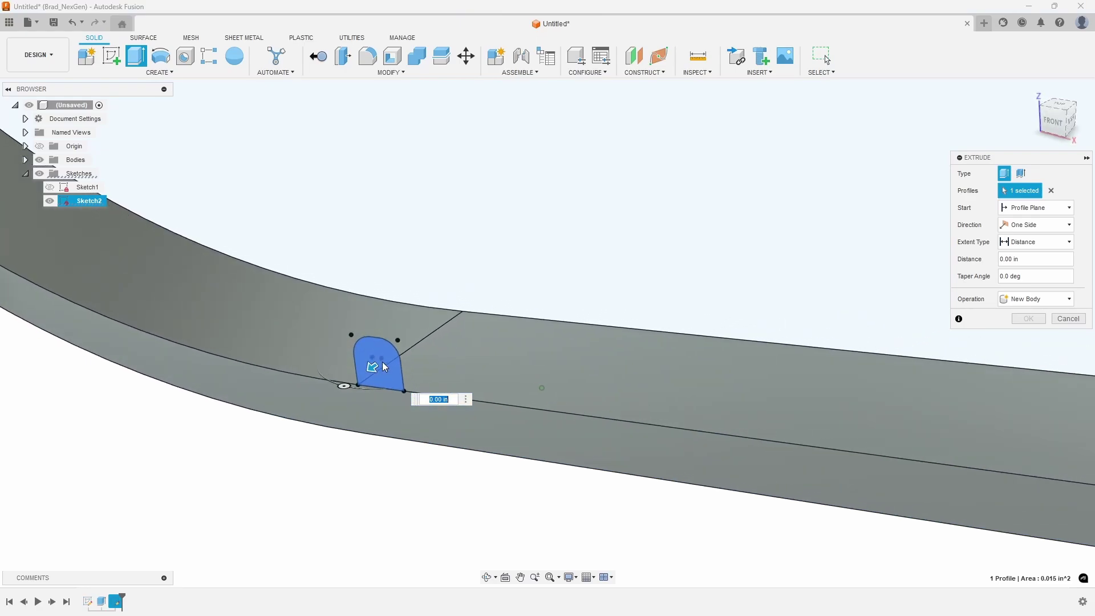
drag(375, 366, 410, 365)
scroll(494, 289, down, 1)
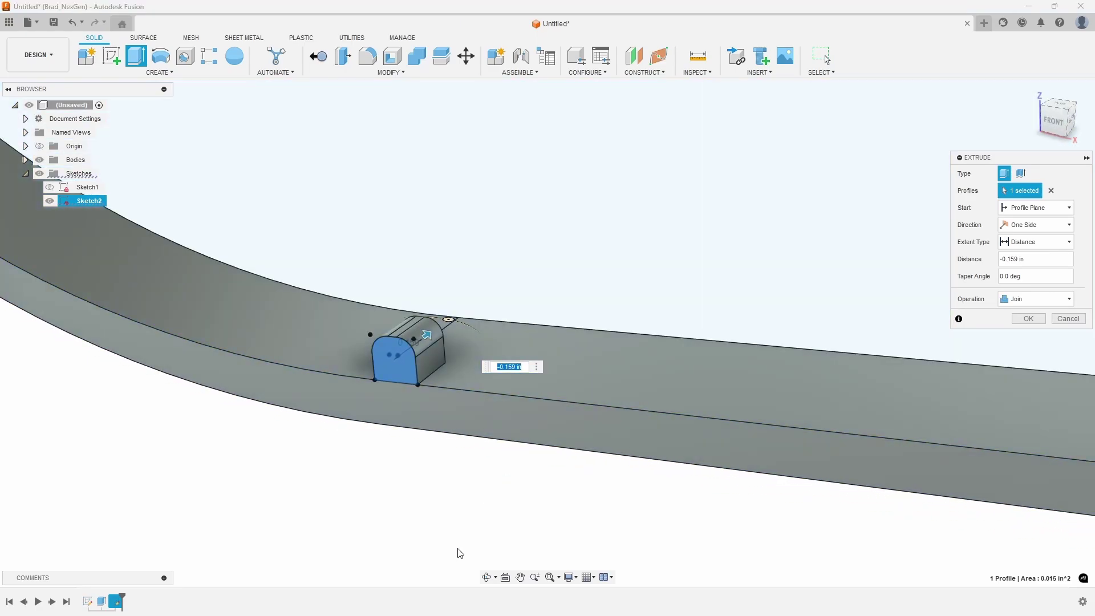
scroll(454, 548, down, 2)
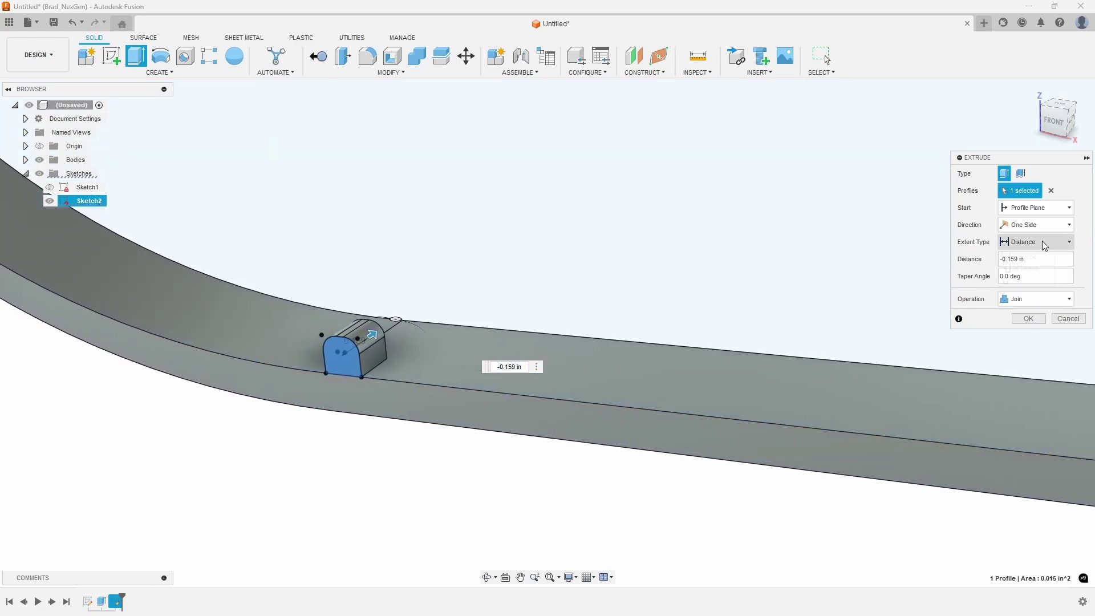
Set the extrusion extent to To Object, limited by the belt's far face.
click(1046, 244)
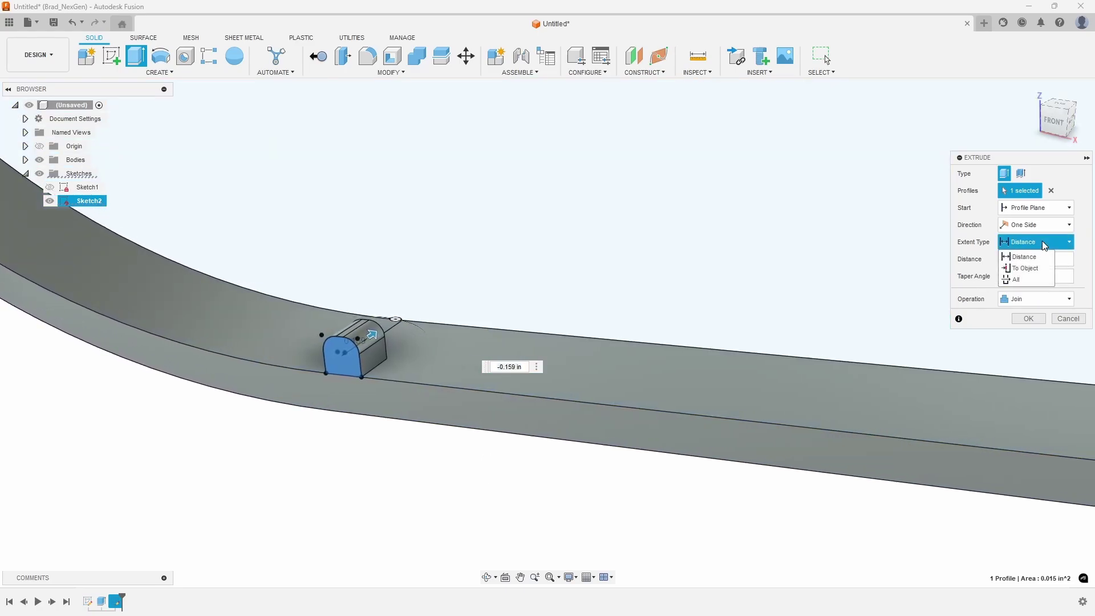
click(1026, 268)
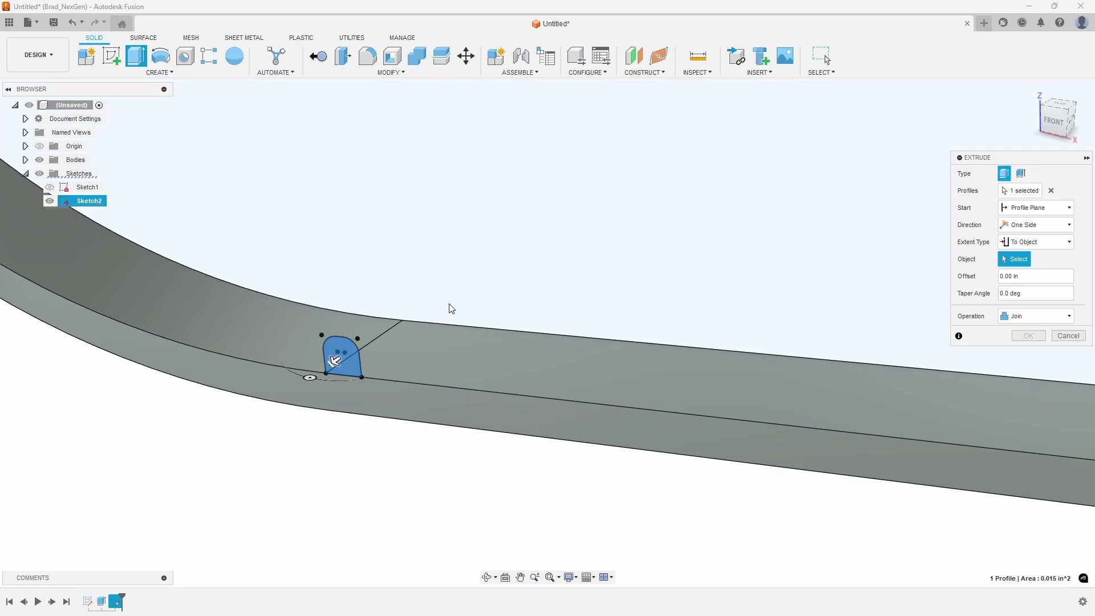
shift+middle_drag(447, 308, 441, 266)
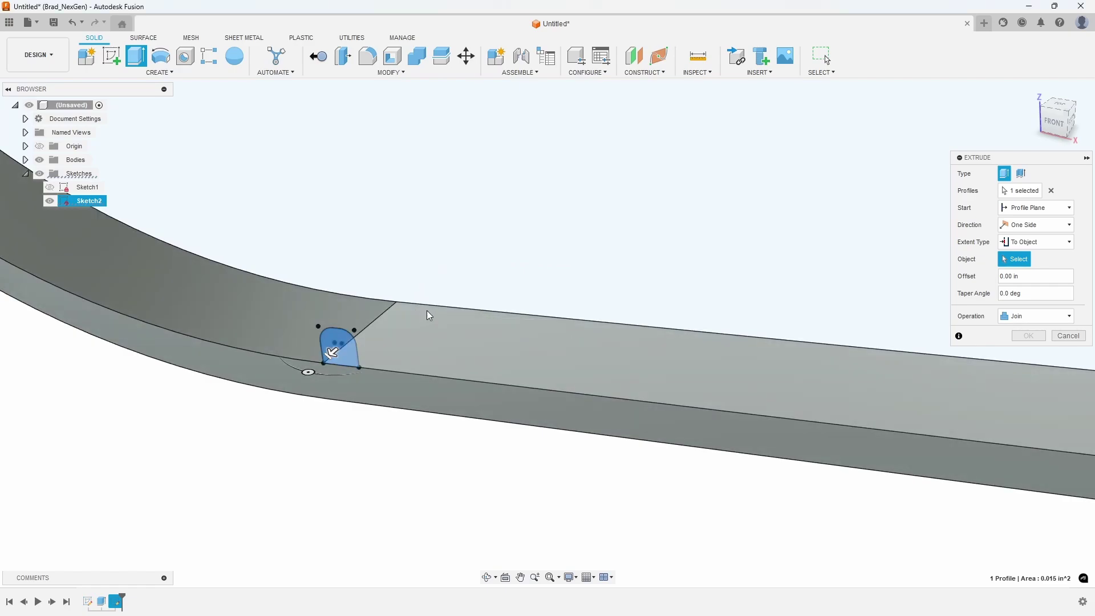
click(429, 315)
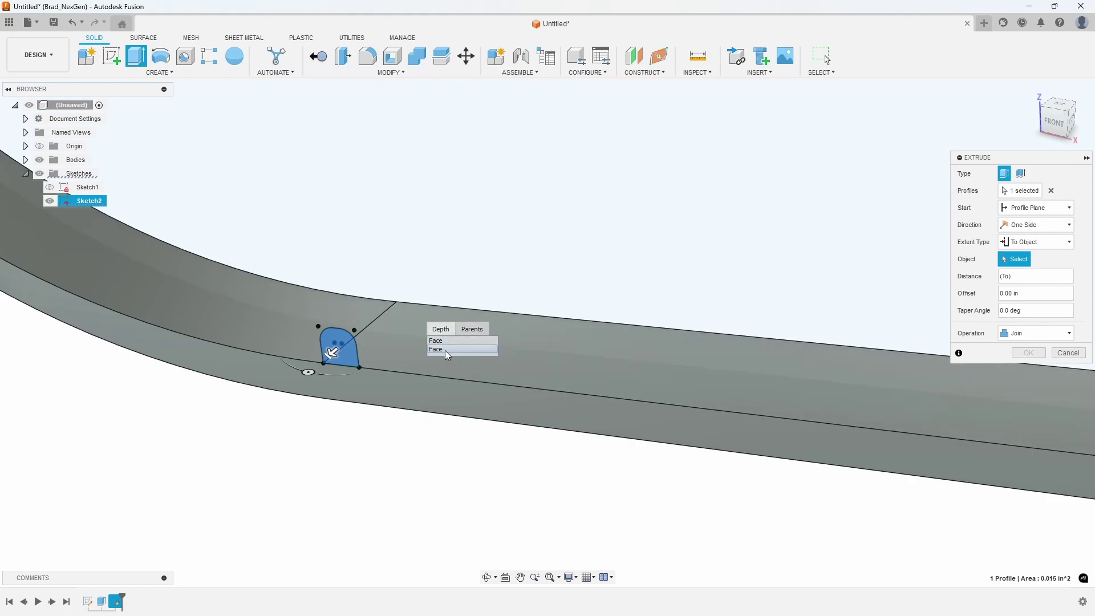
click(447, 350)
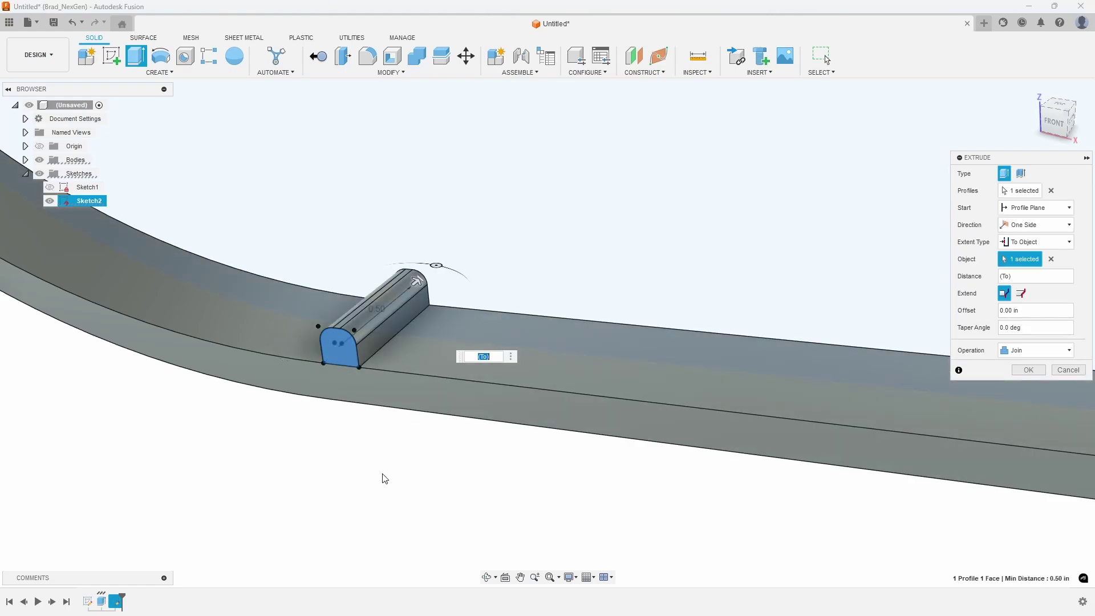
shift+middle_drag(383, 477, 494, 438)
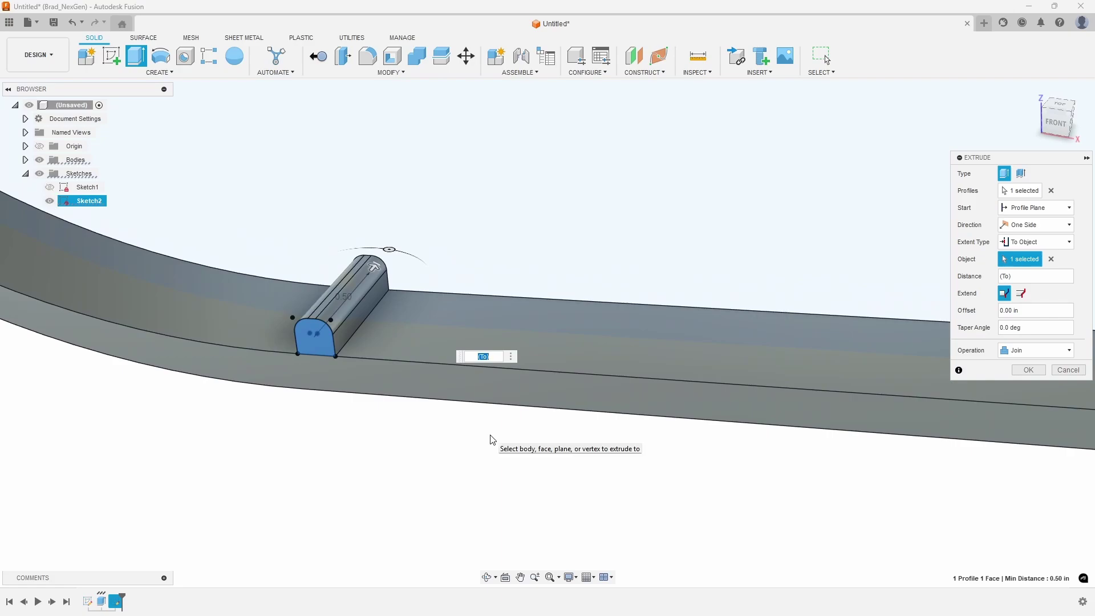
shift+middle_drag(491, 439, 467, 430)
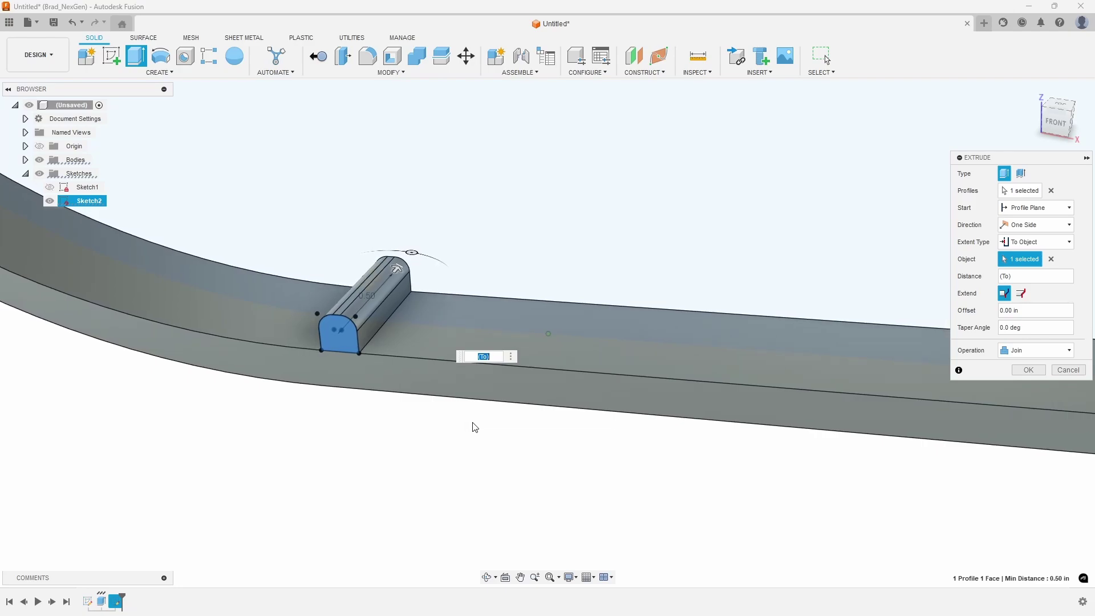
Commit the rib extrusion, joining it to the belt as Extrude2.
click(1027, 371)
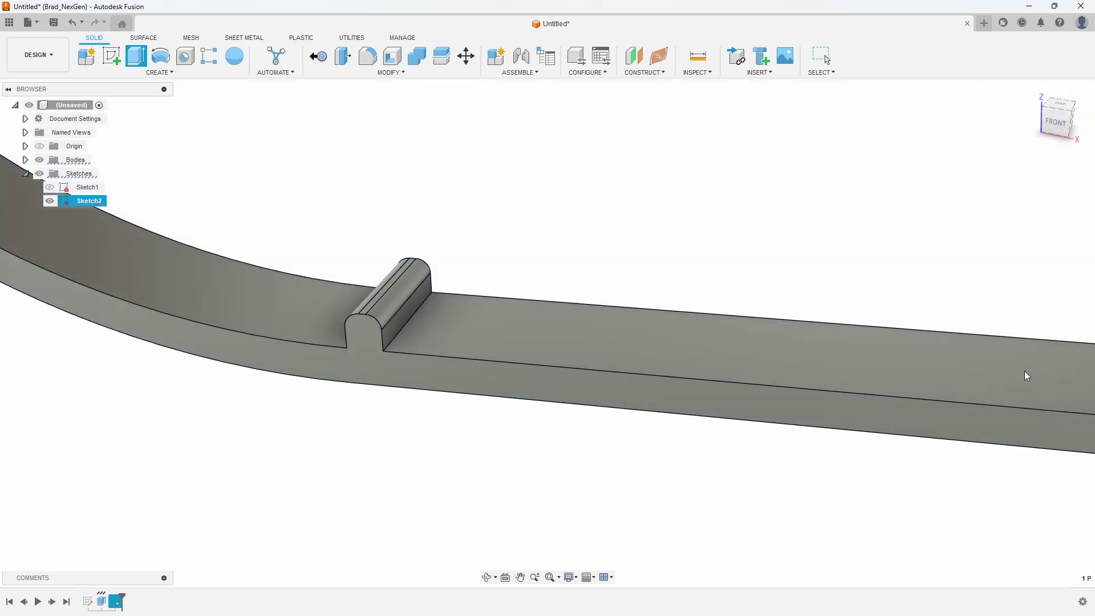
scroll(450, 479, down, 5)
scroll(481, 490, down, 8)
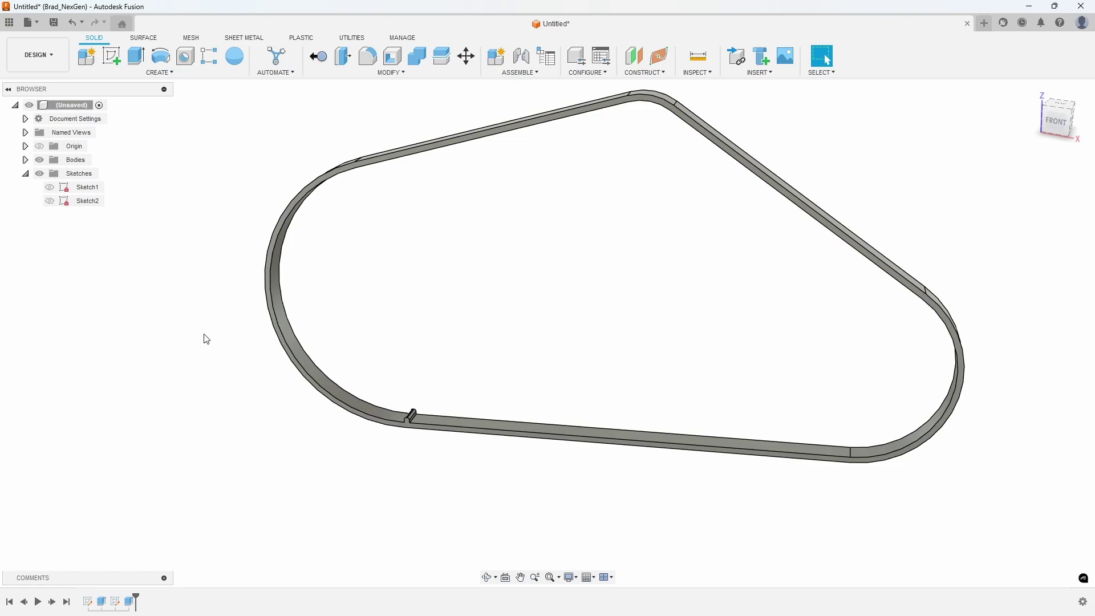
Start a Pattern on Path set to Features, with the rib extrusion as the feature.
click(168, 74)
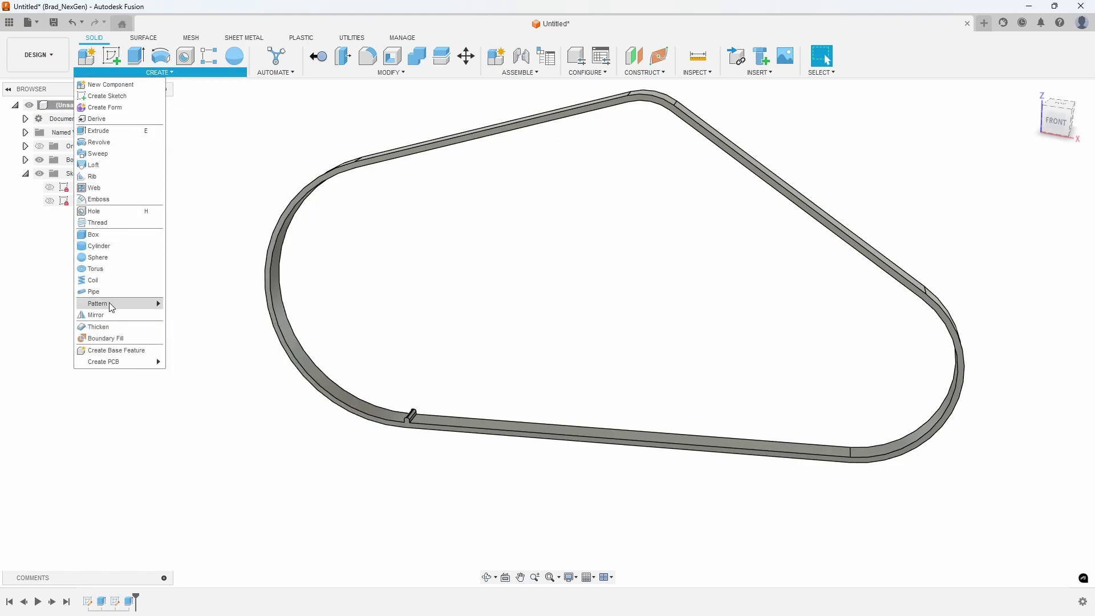
mouse_move(110, 306)
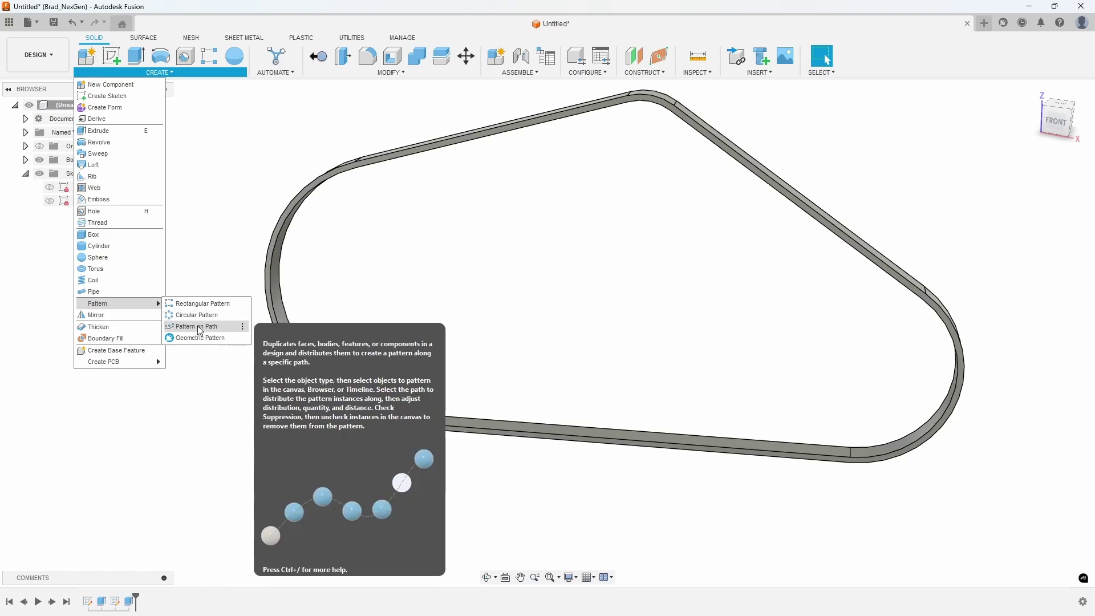
click(210, 385)
scroll(205, 381, up, 2)
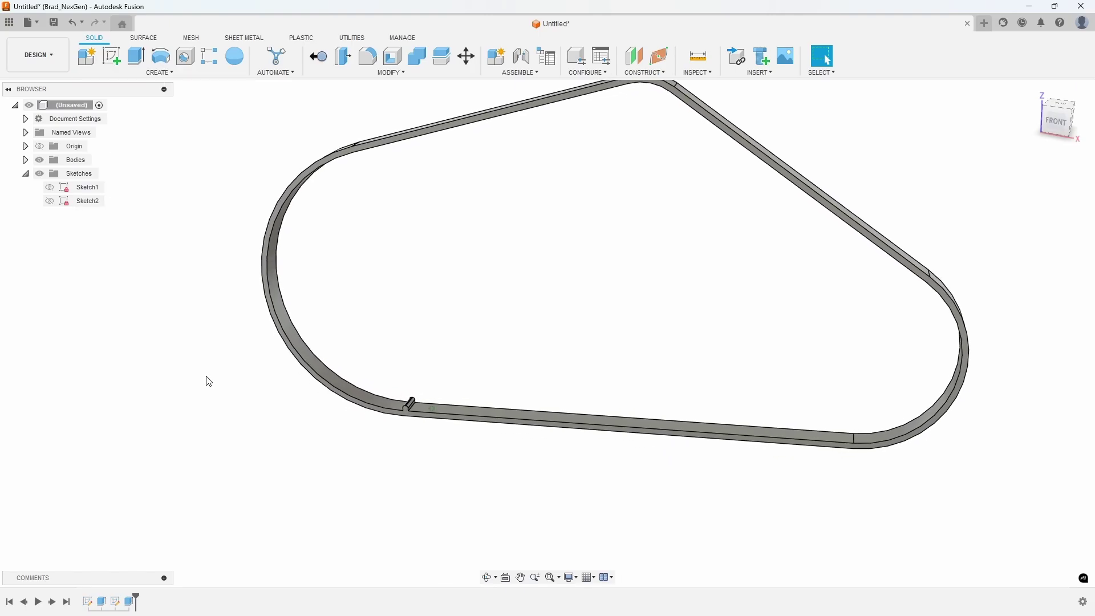
click(162, 75)
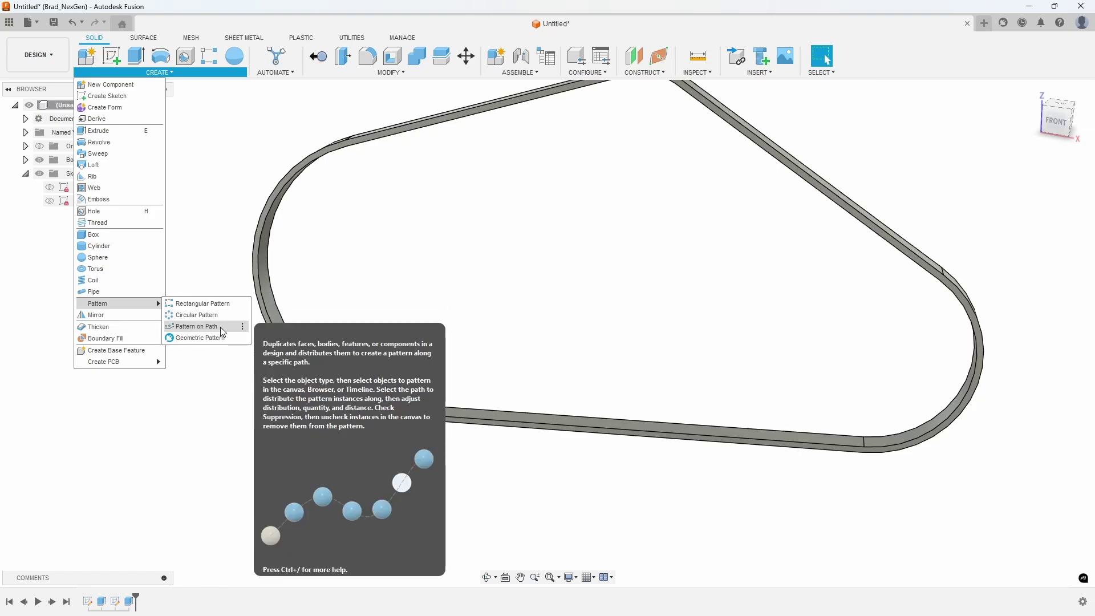
click(223, 332)
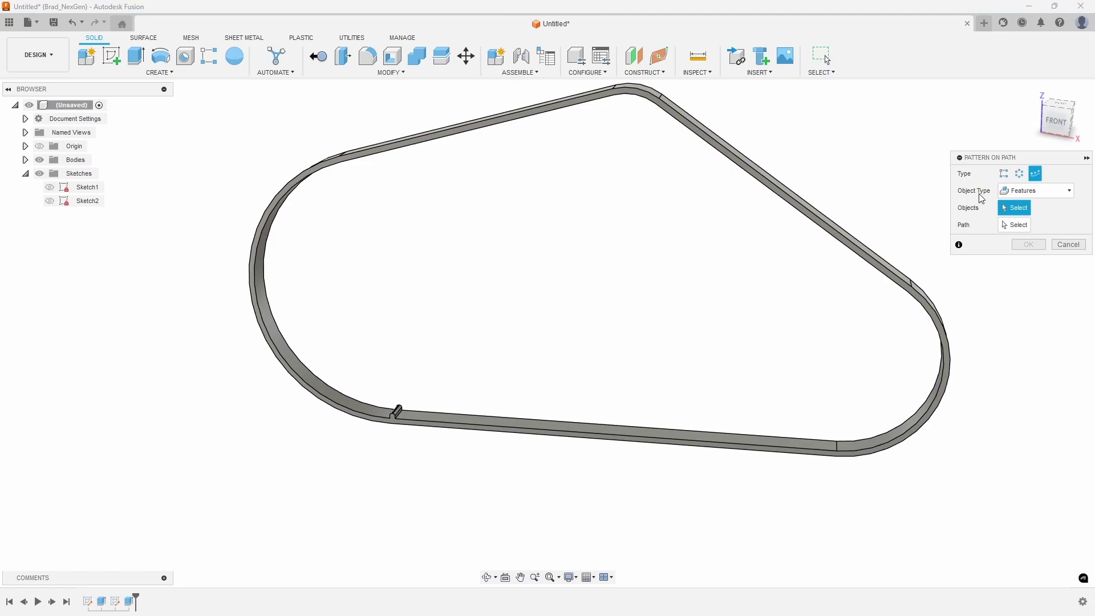
click(1009, 191)
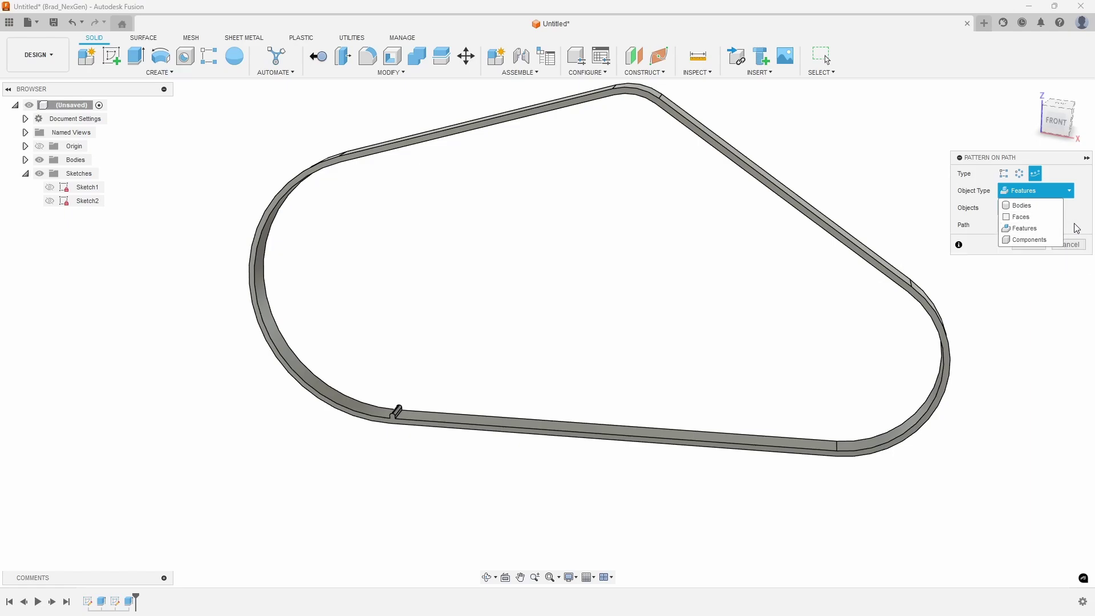
click(1026, 228)
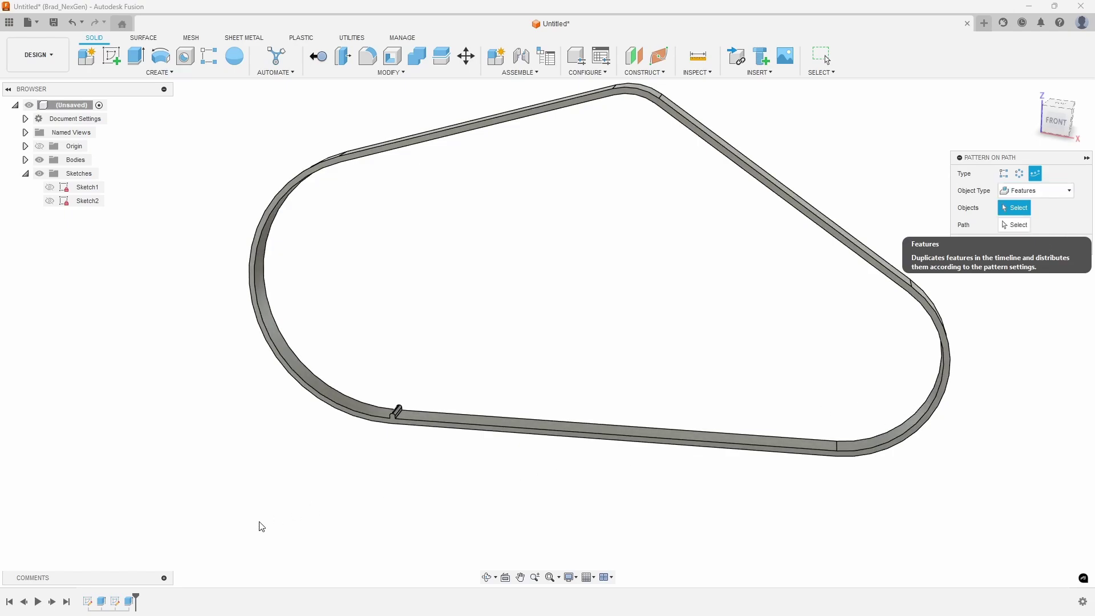
click(135, 604)
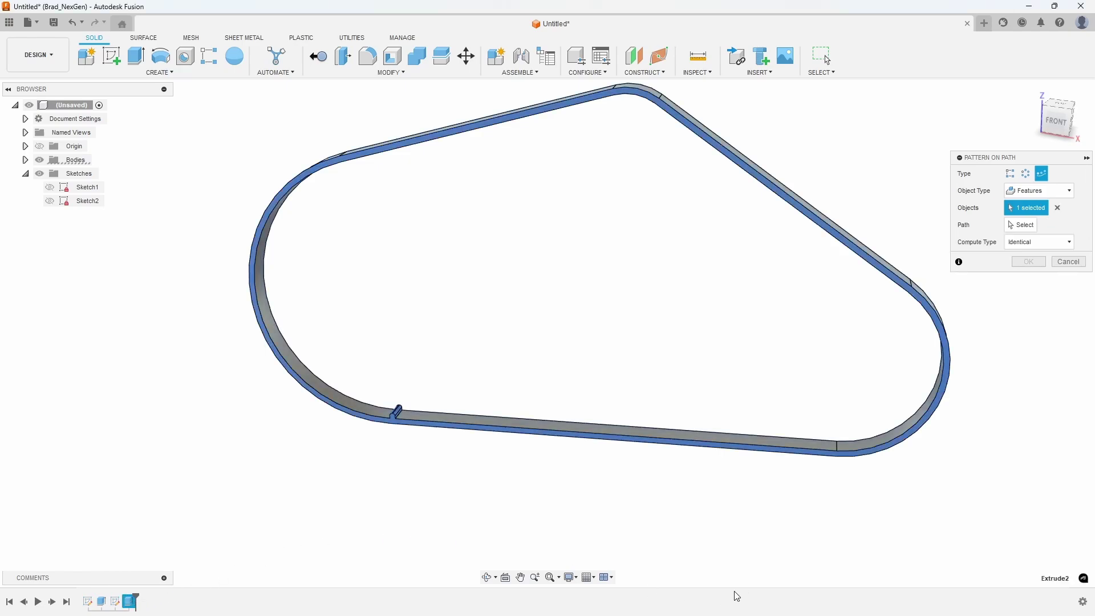
Choose the belt loop's bottom edge as the pattern path.
click(1022, 226)
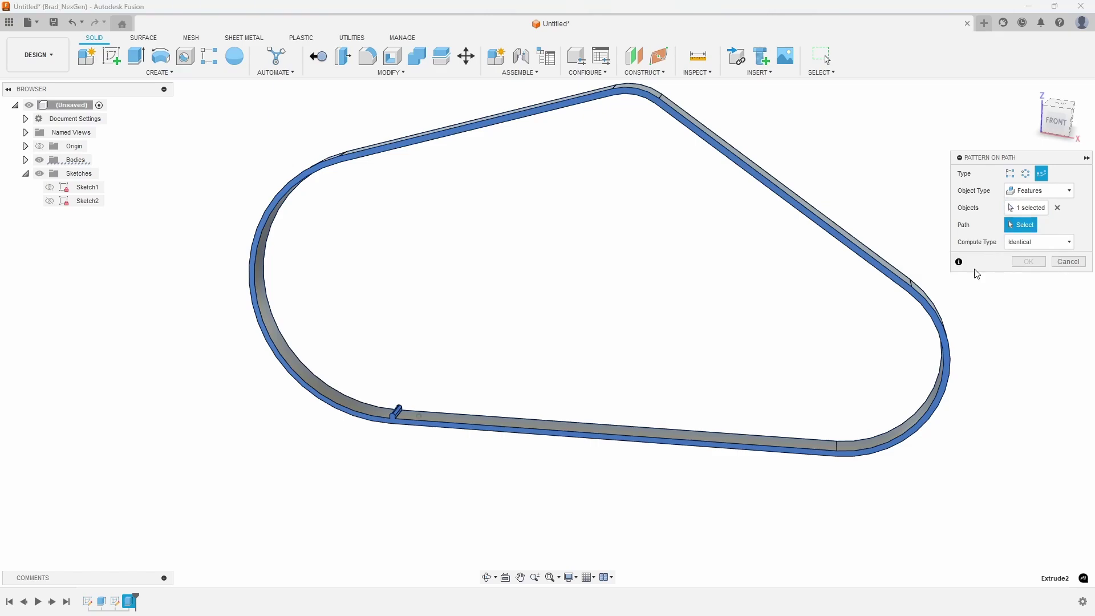
scroll(502, 372, up, 3)
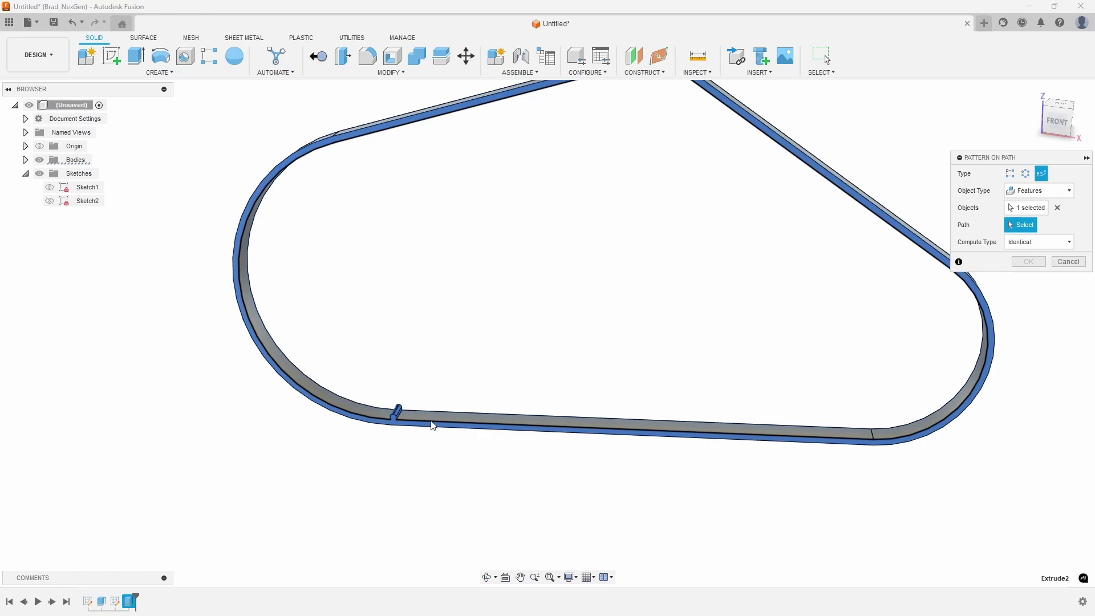
click(434, 428)
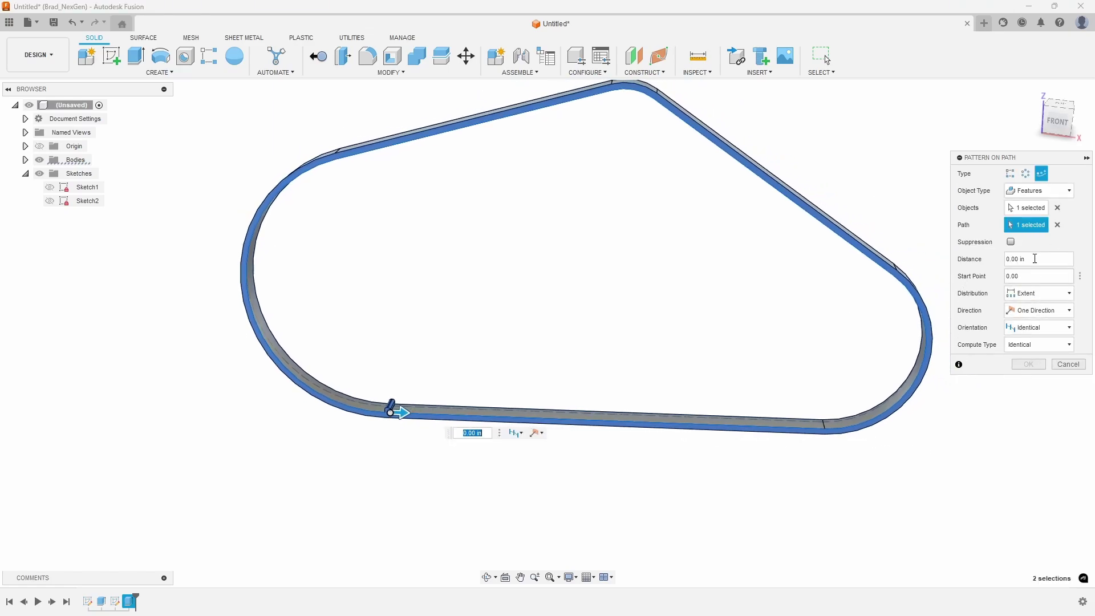
Drag the pattern distance along the bottom edge, settling at 1.597 in.
scroll(490, 422, up, 2)
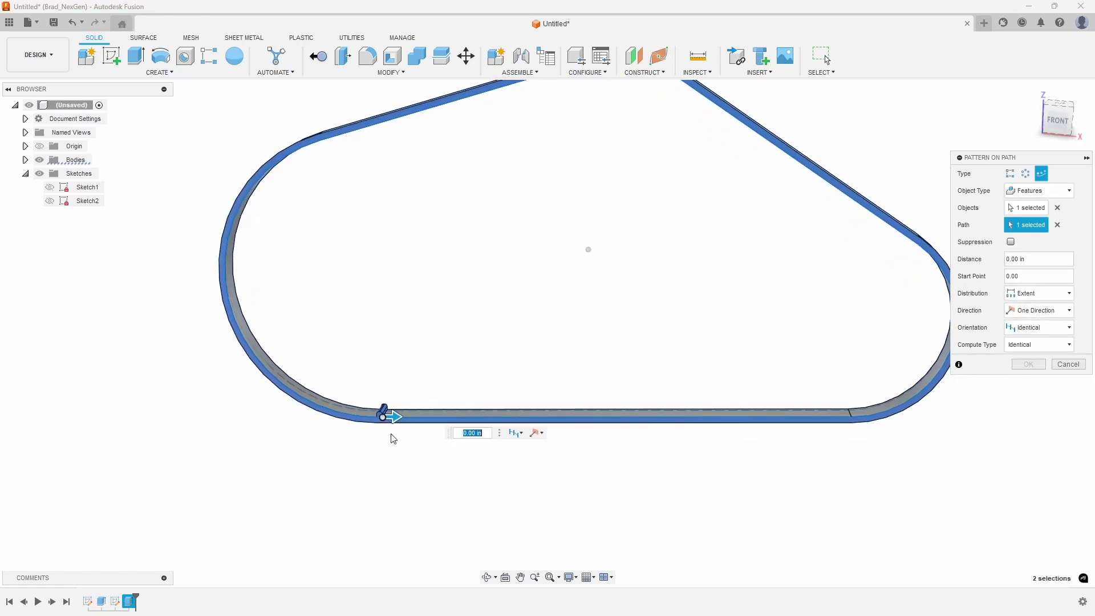
drag(394, 416, 457, 416)
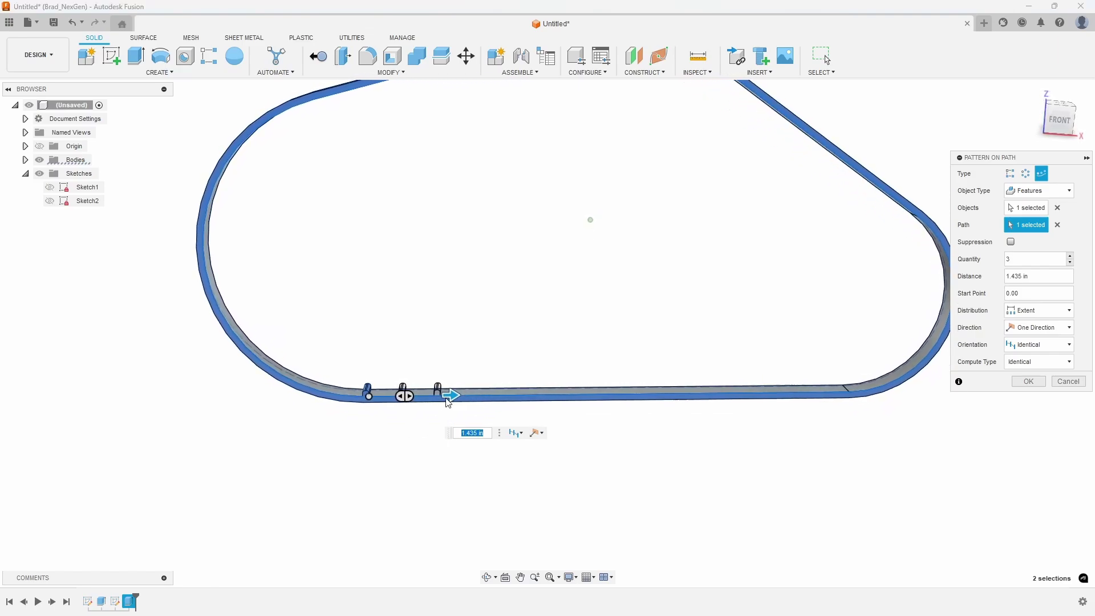
mouse_move(456, 393)
mouse_down()
mouse_move(511, 393)
mouse_move(428, 393)
mouse_move(451, 393)
mouse_up()
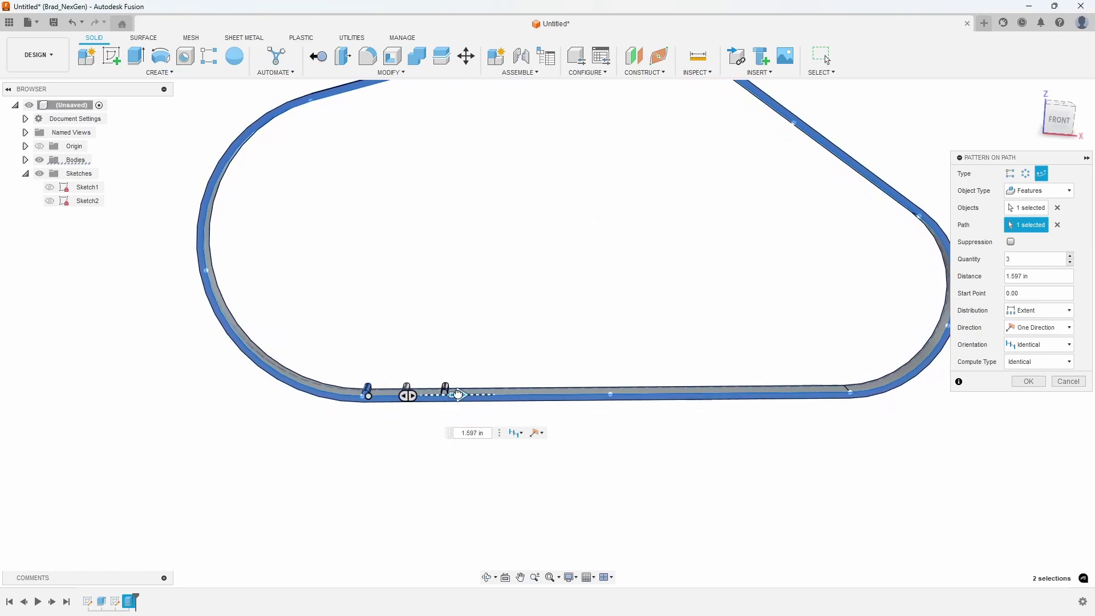
shift+middle_drag(457, 400, 927, 304)
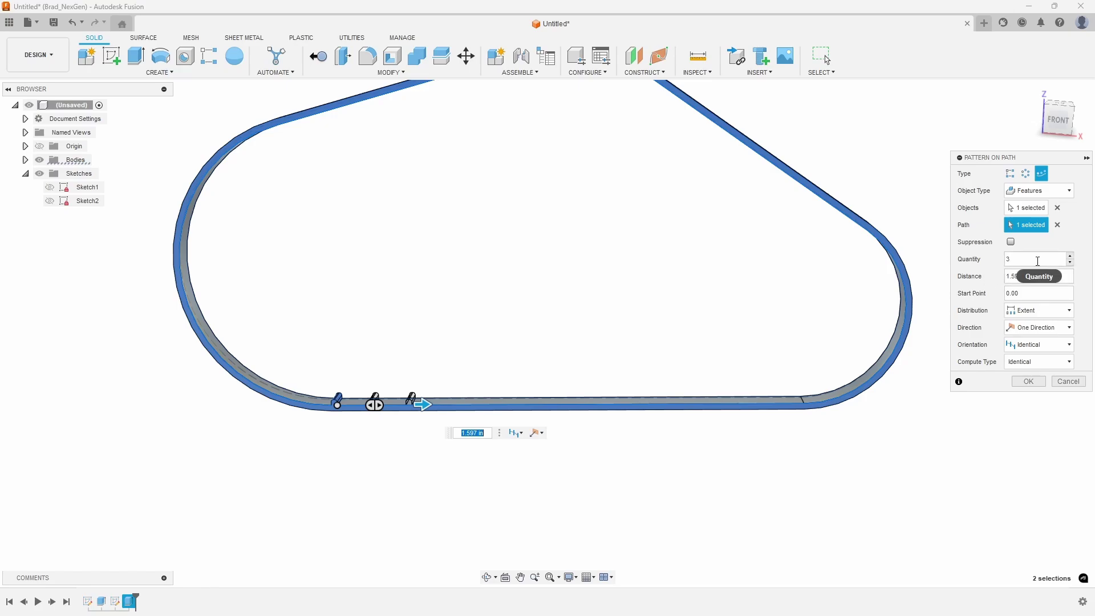
Set Quantity to 30 and extend the distance around the curved end to 15.532 in.
click(1025, 259)
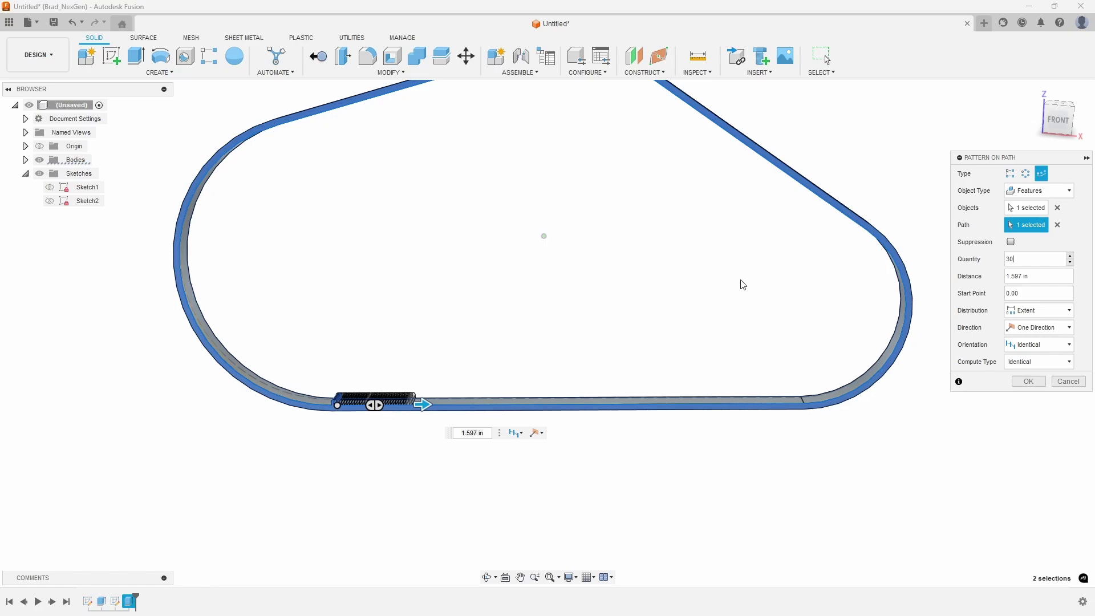
shift+middle_drag(741, 283, 502, 378)
drag(422, 410, 462, 411)
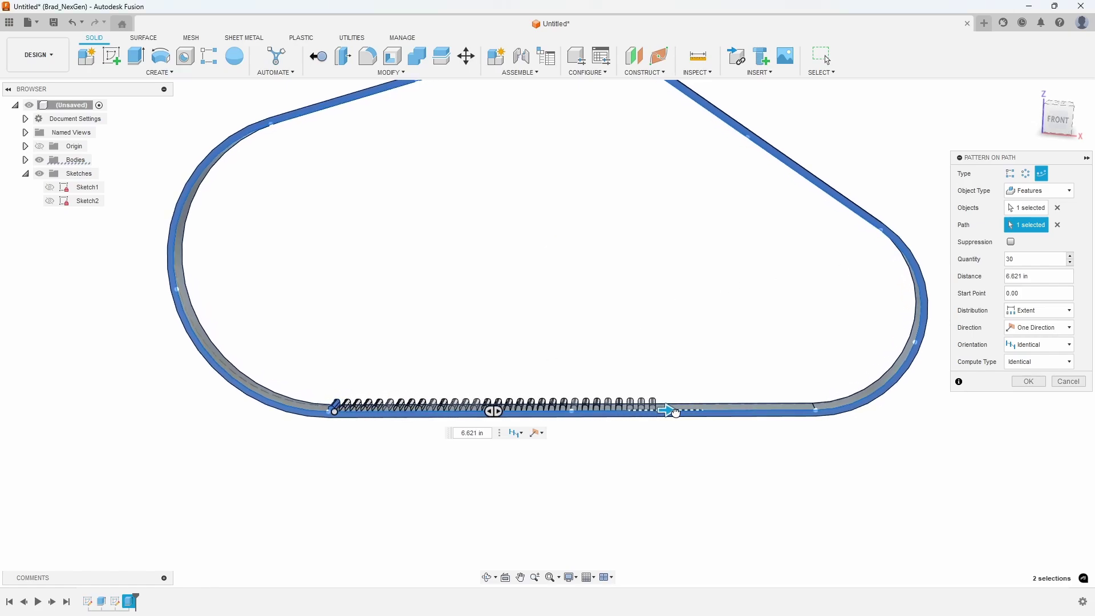
drag(698, 410, 693, 410)
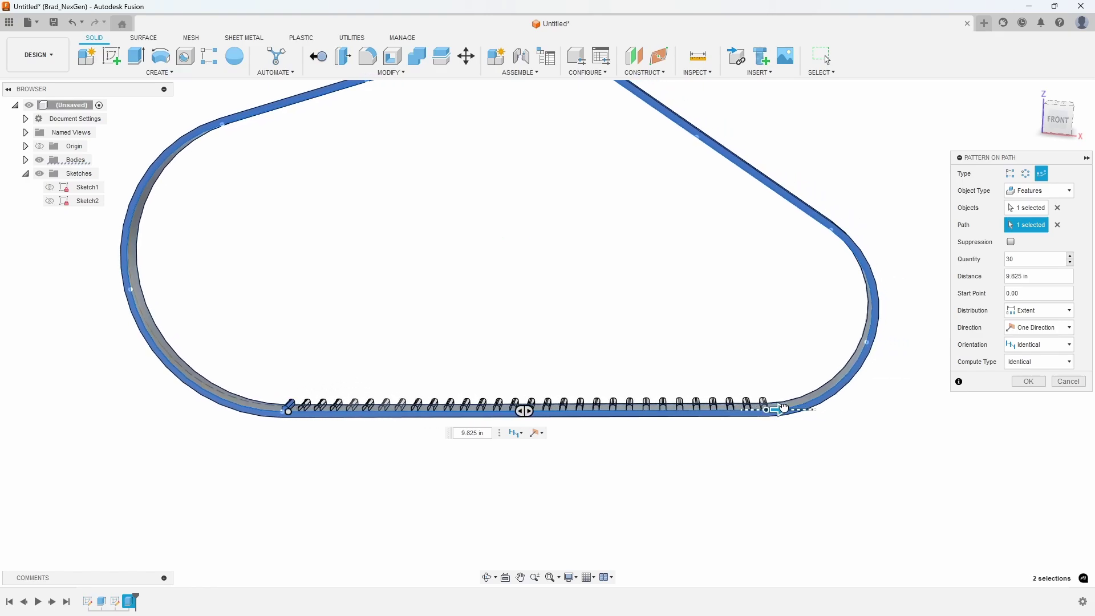
drag(833, 397, 868, 147)
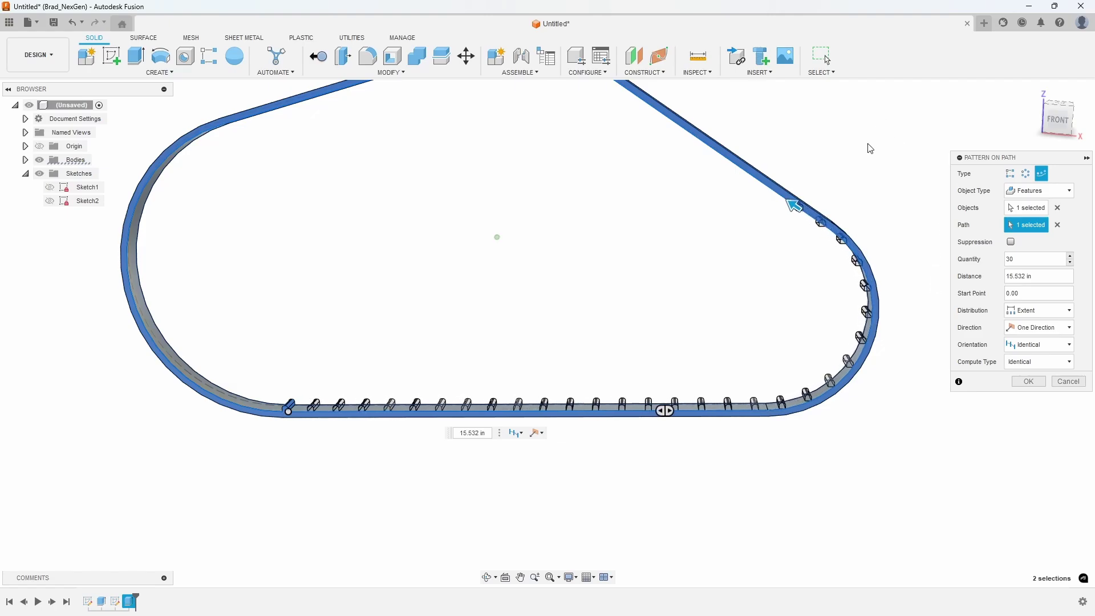
shift+middle_drag(868, 147, 914, 342)
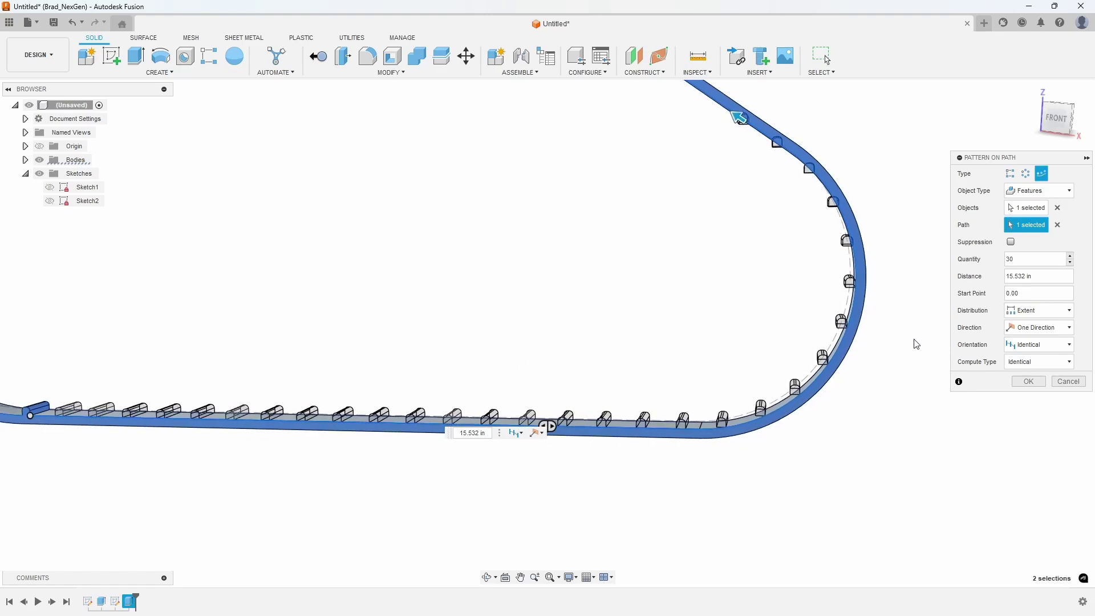
Set rib orientation to Path Direction, after briefly comparing it with Identical.
click(1034, 351)
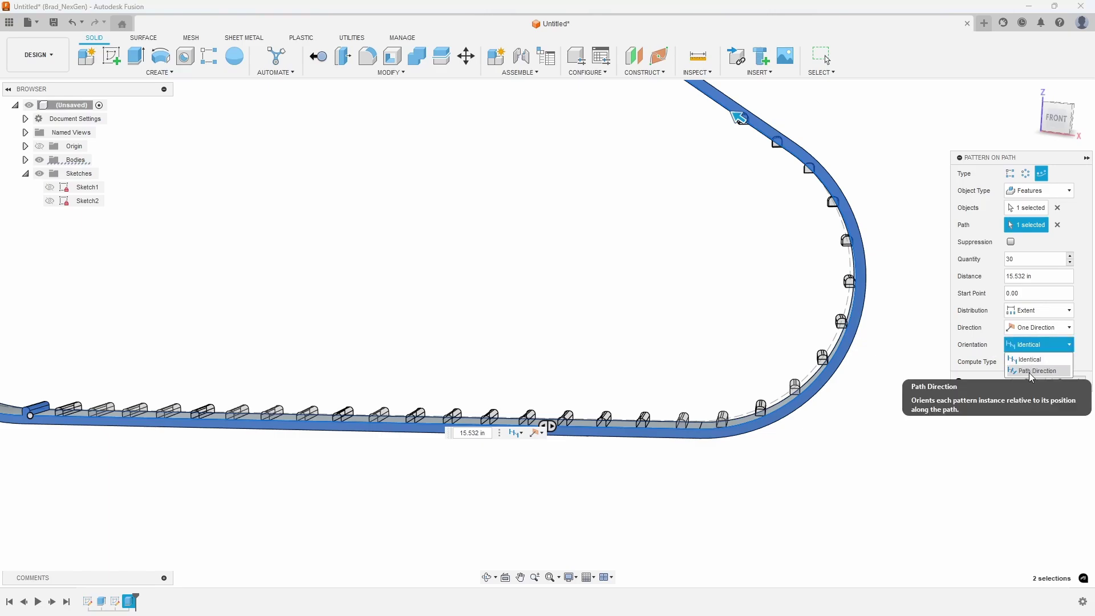
click(1030, 372)
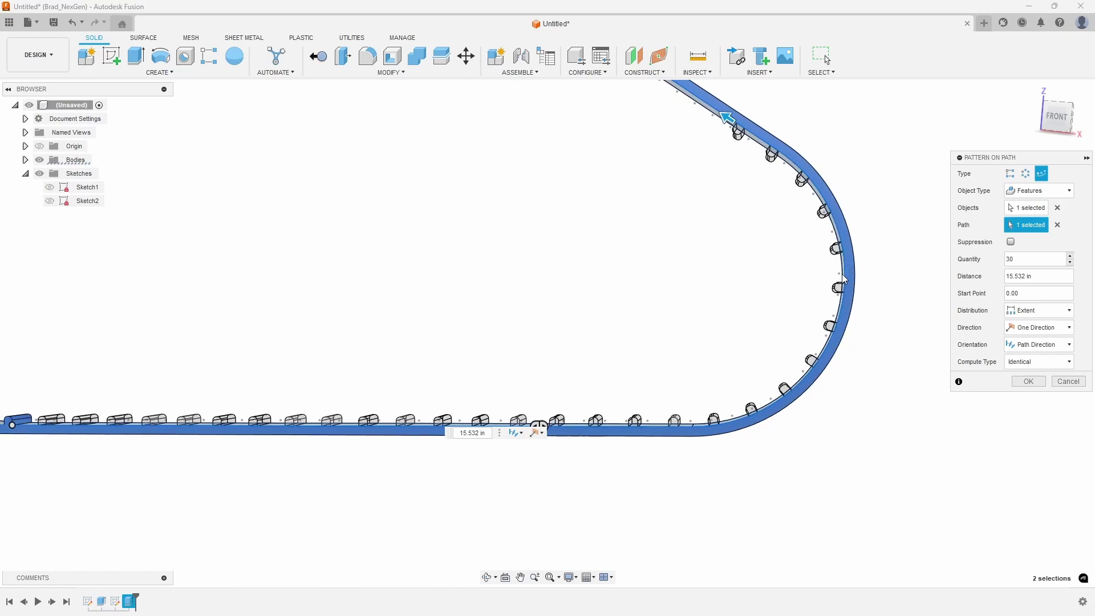
scroll(525, 371, down, 5)
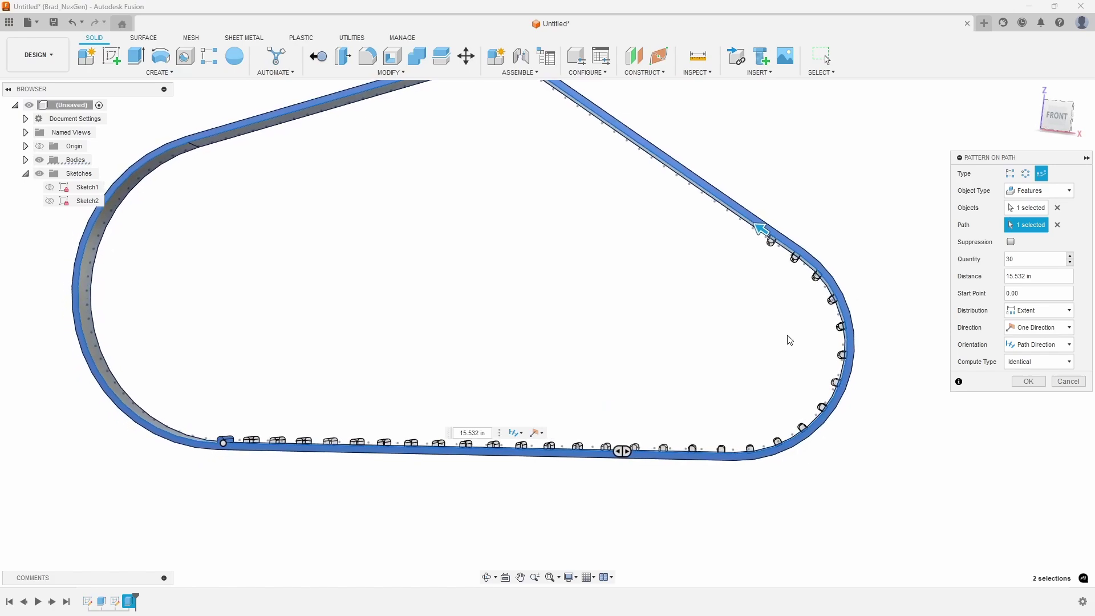
click(1039, 350)
click(1039, 363)
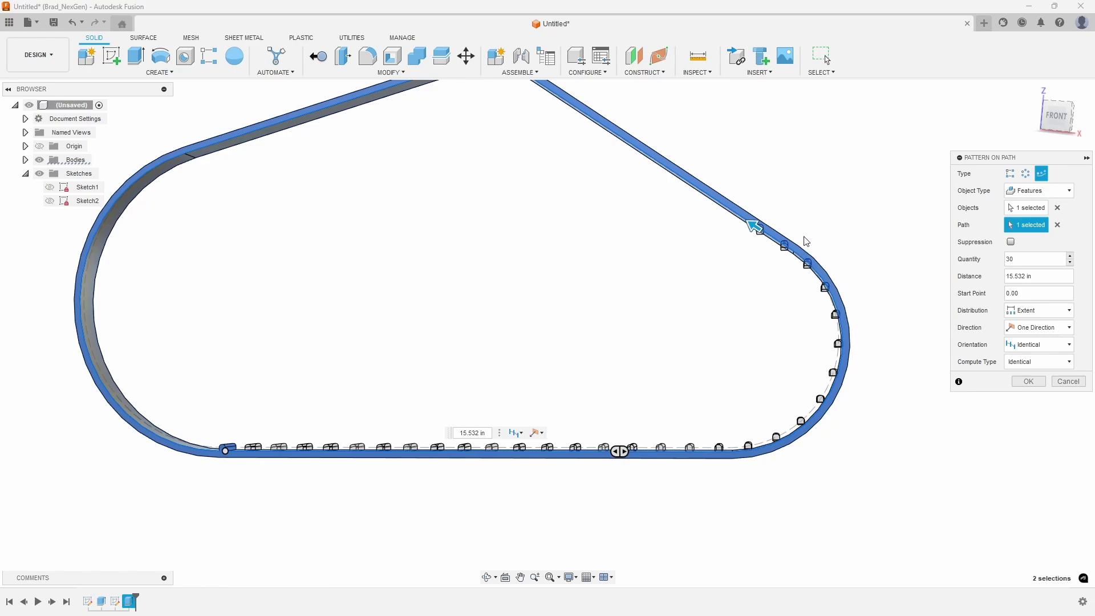
click(1039, 345)
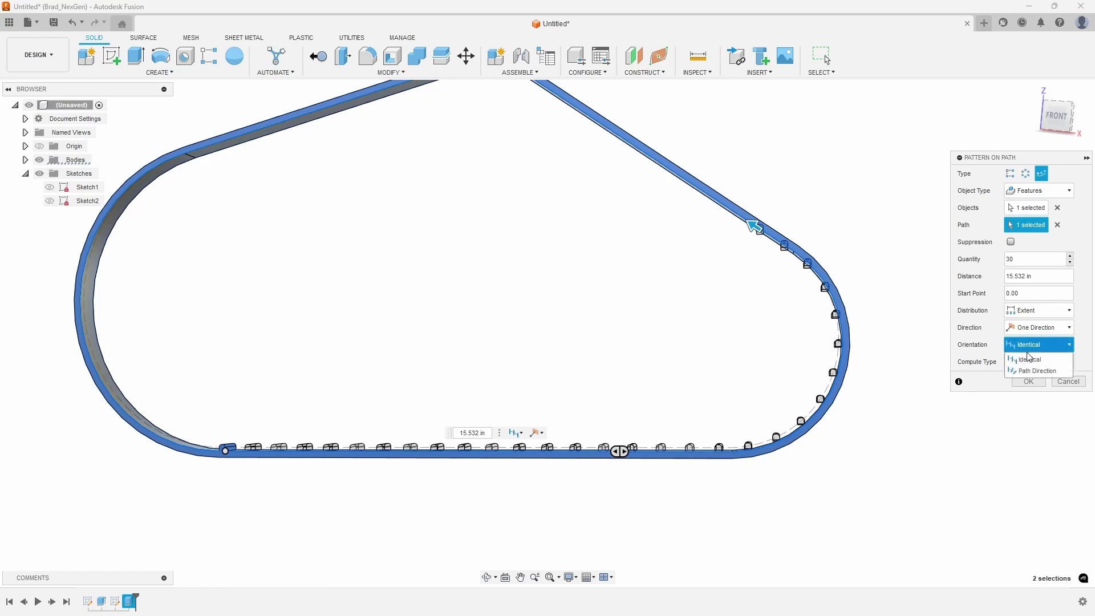
click(1032, 371)
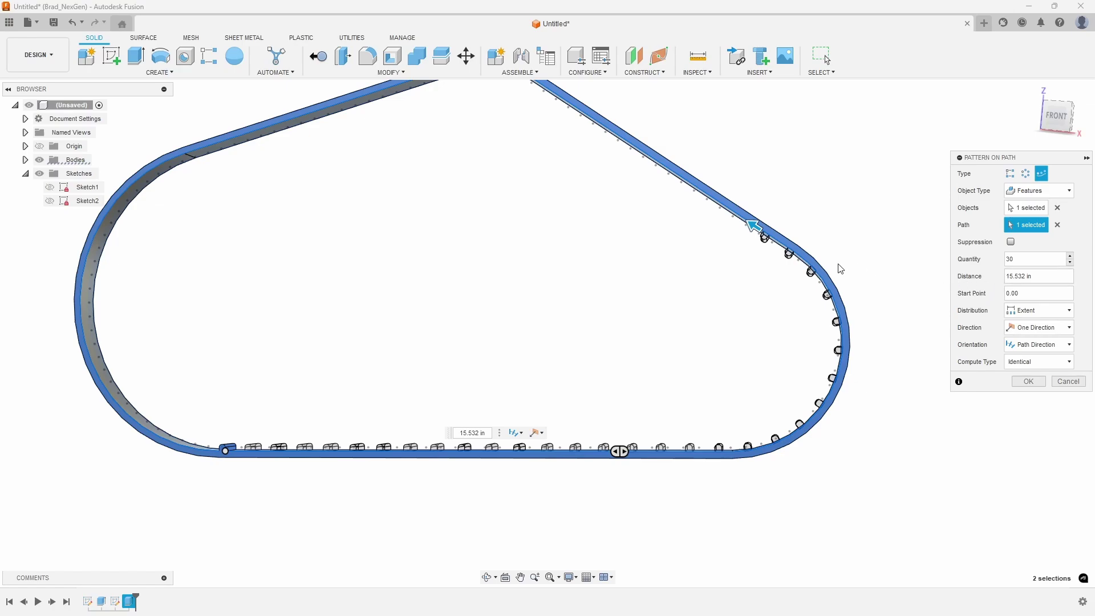
Extend the pattern distance to about 22.825 in, near the loop's top corner.
shift+middle_drag(840, 269, 601, 403)
drag(745, 237, 606, 142)
shift+middle_drag(606, 142, 608, 177)
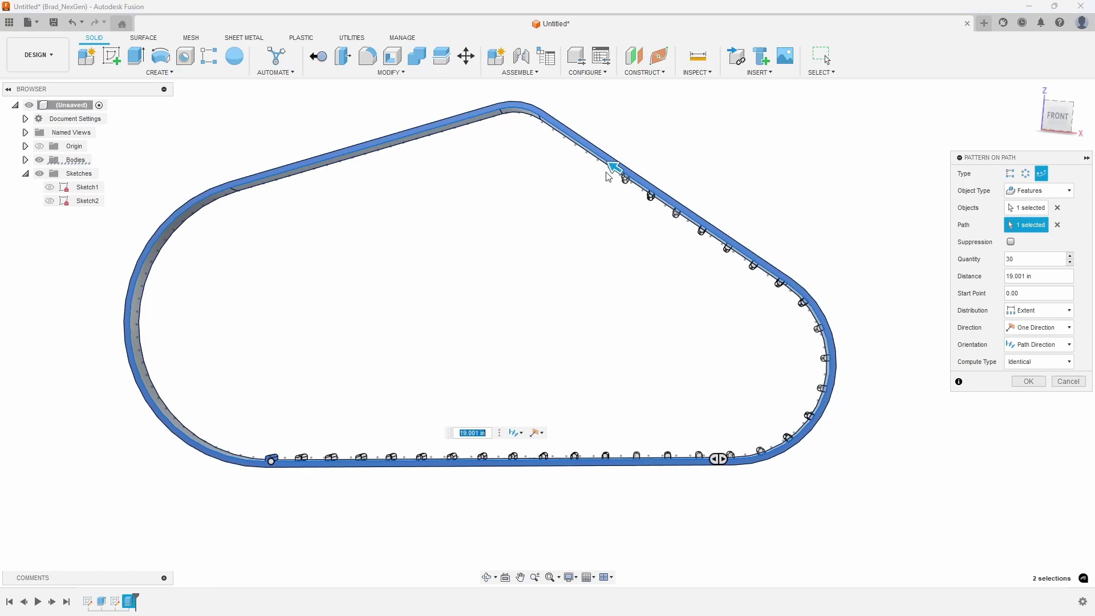
drag(608, 174, 458, 123)
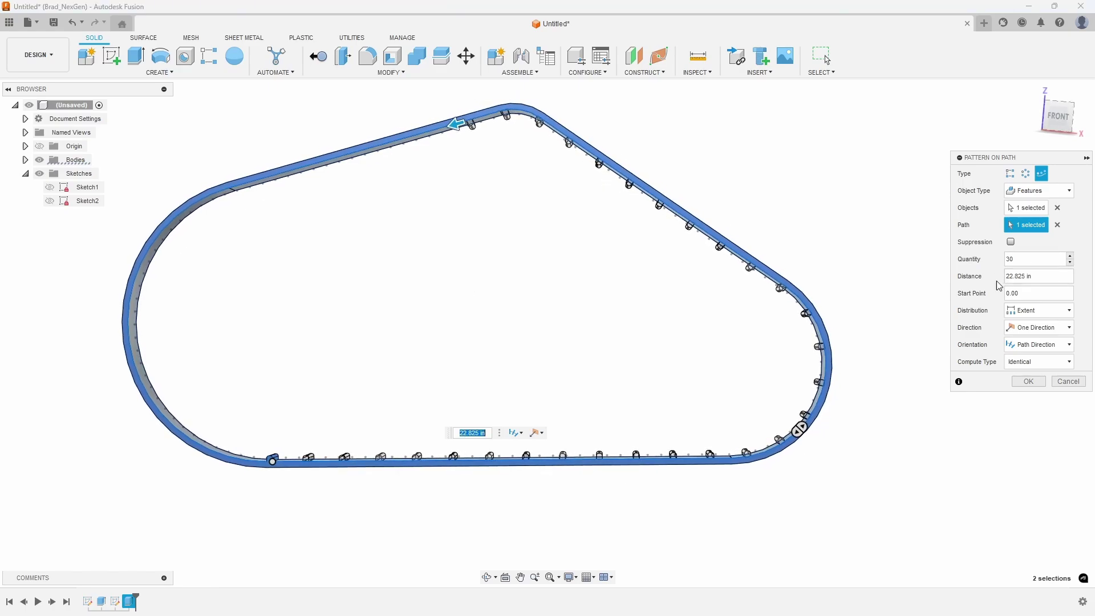
middle_drag(999, 286, 582, 151)
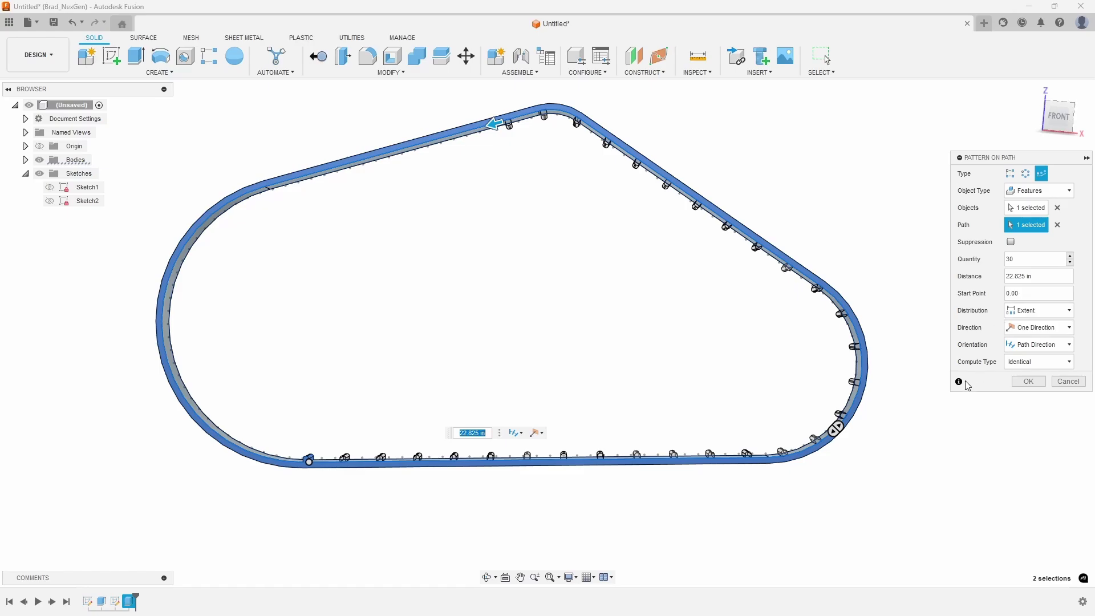
Cancel the rib pattern and open Sketch1, the belt outline, for editing.
click(1080, 383)
shift+middle_drag(905, 413, 245, 514)
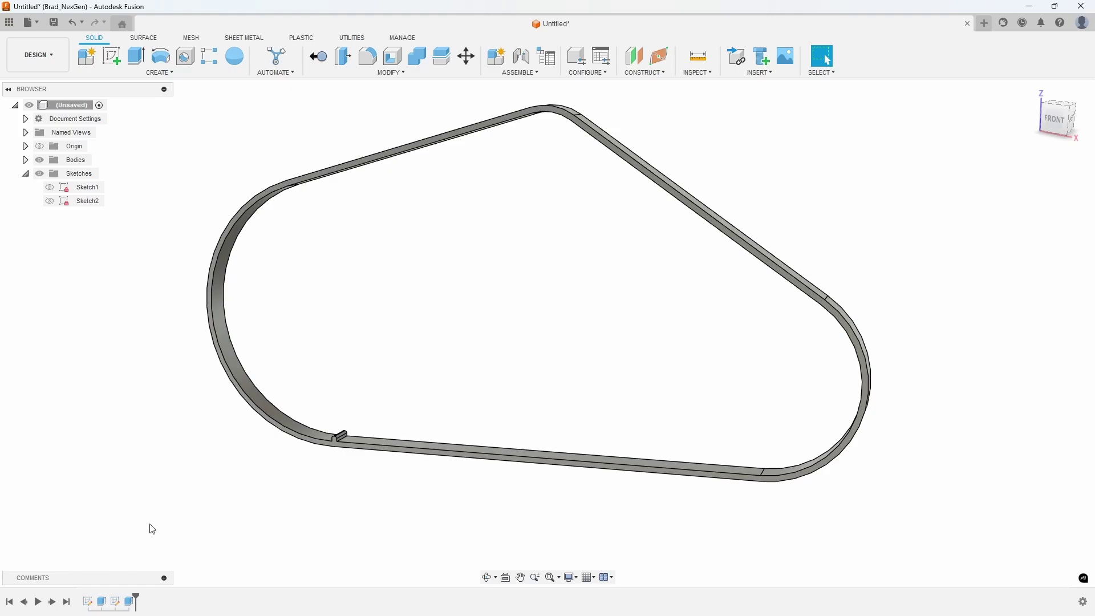
double_click(87, 602)
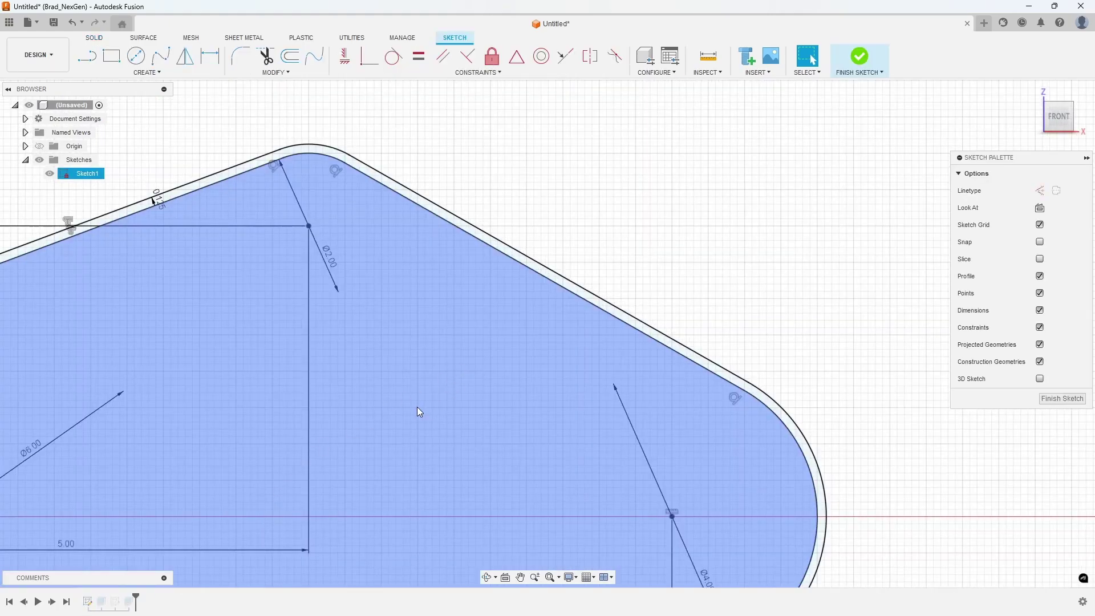
middle_drag(385, 416, 552, 313)
scroll(543, 445, down, 2)
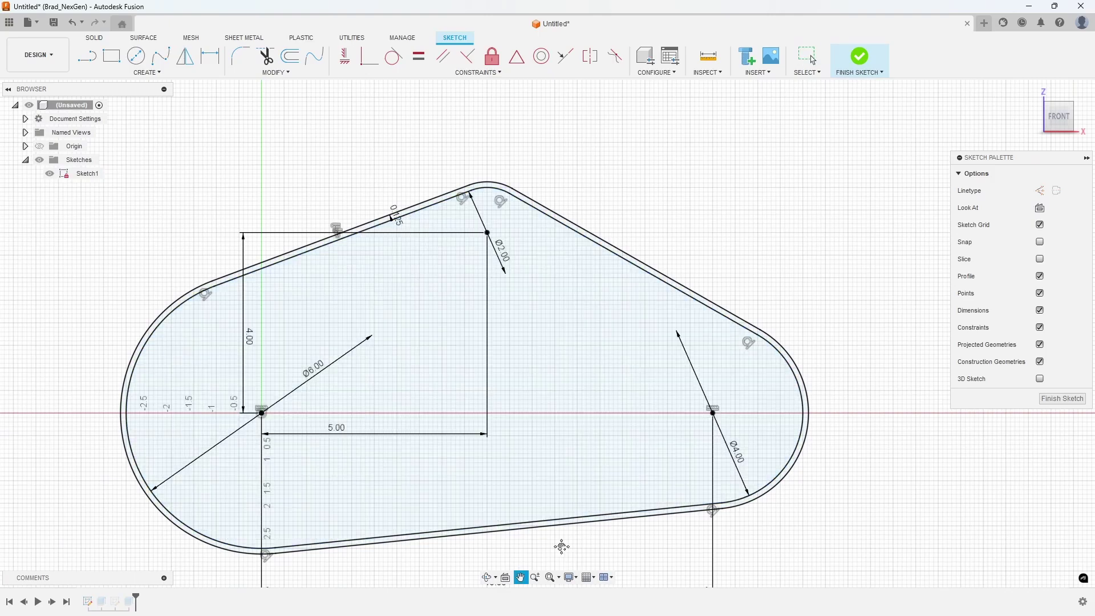
middle_drag(562, 543, 645, 506)
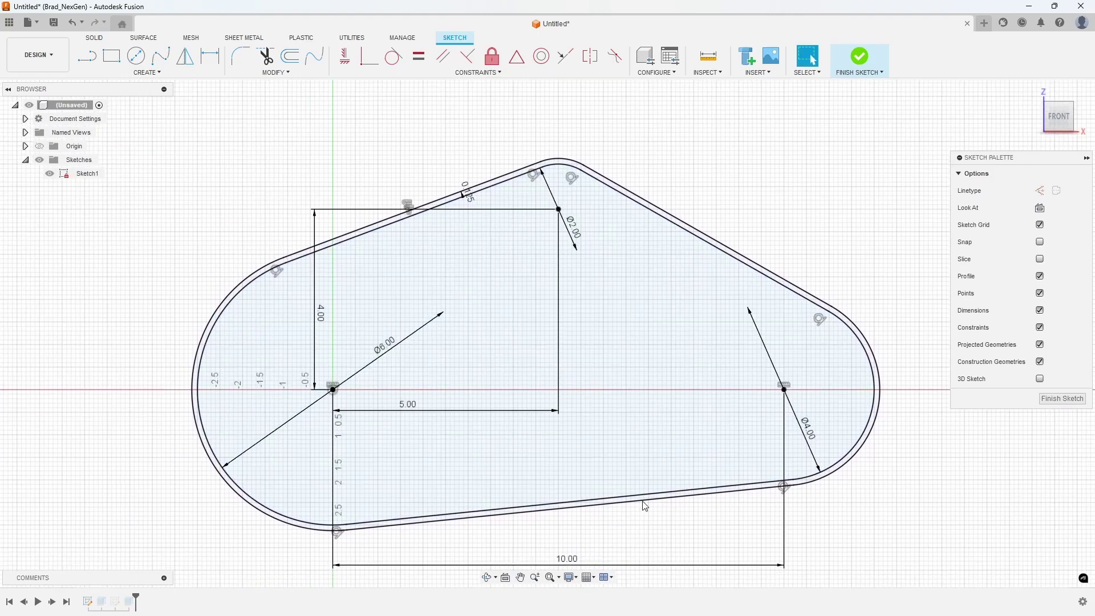
Measure the belt profile (36.933 in loop, 84.993 in² area) and copy the loop length.
click(708, 59)
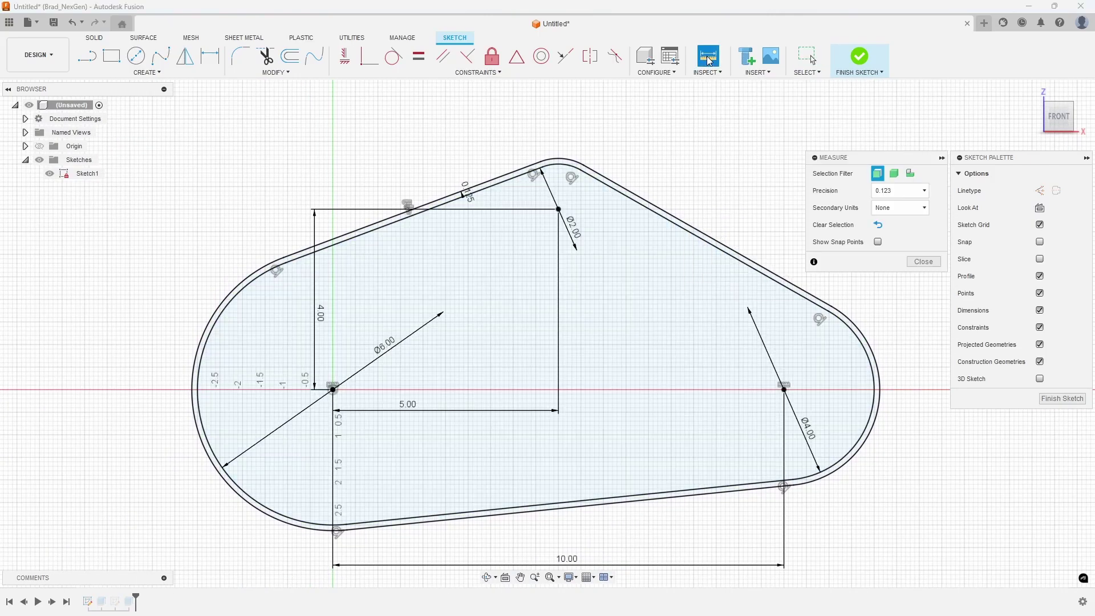
click(610, 251)
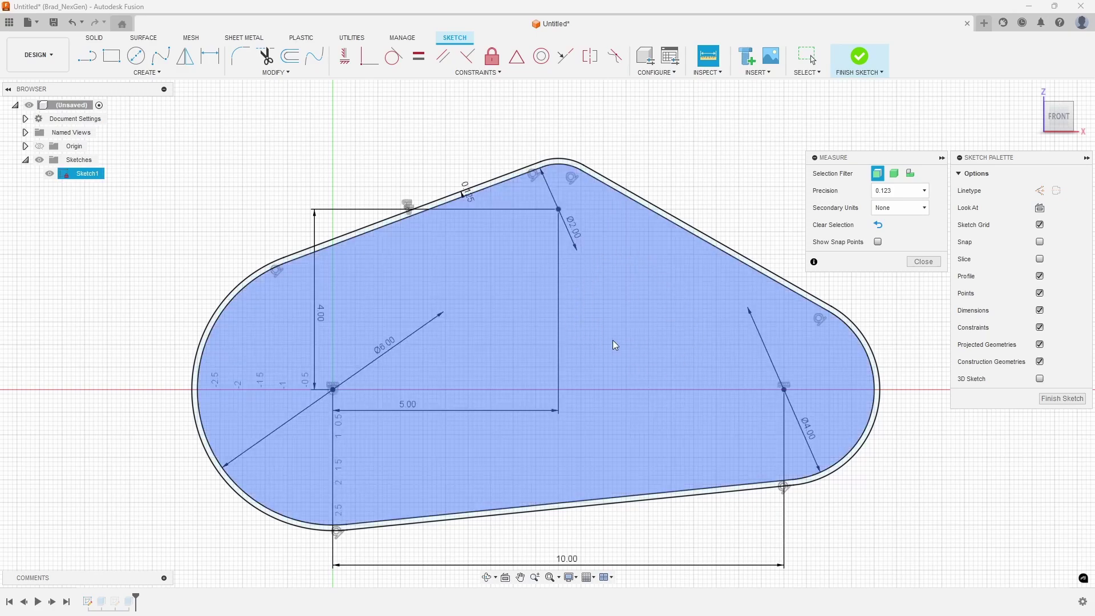
click(628, 292)
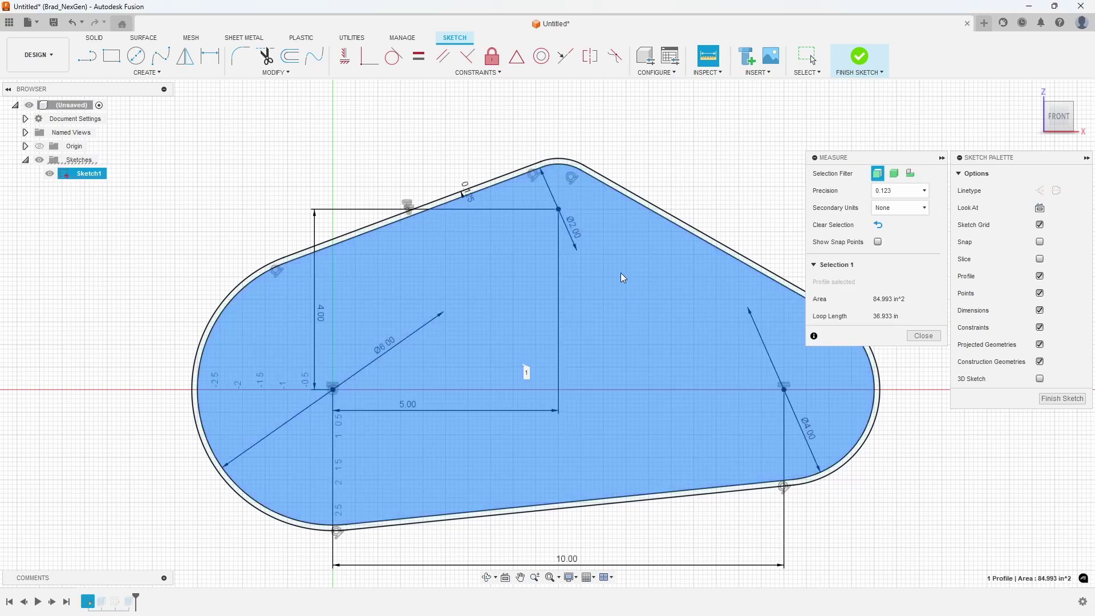
middle_drag(623, 278, 533, 256)
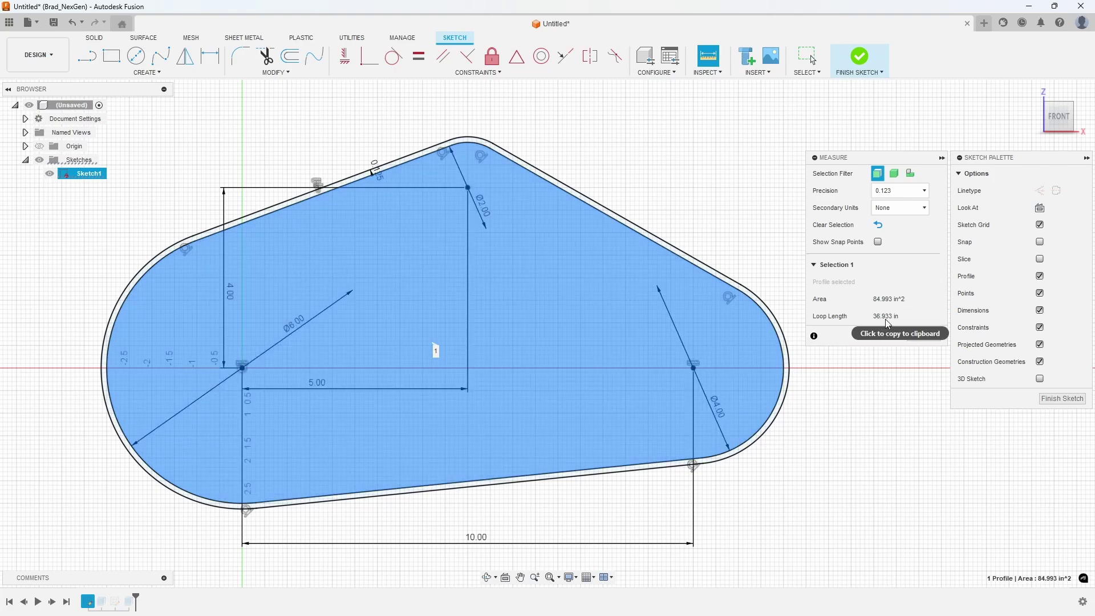
click(884, 322)
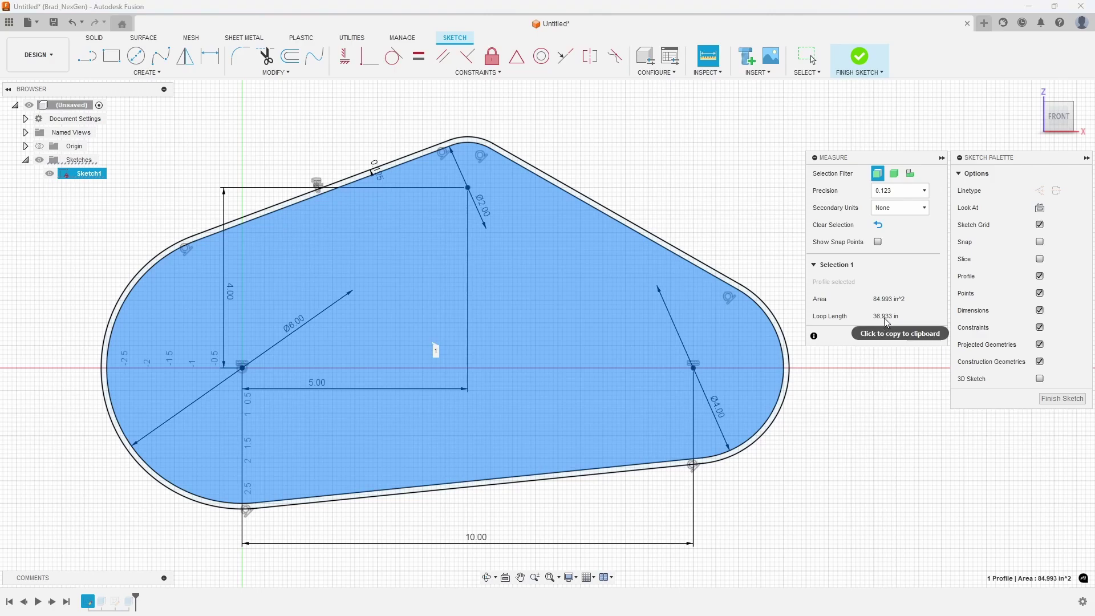
click(888, 321)
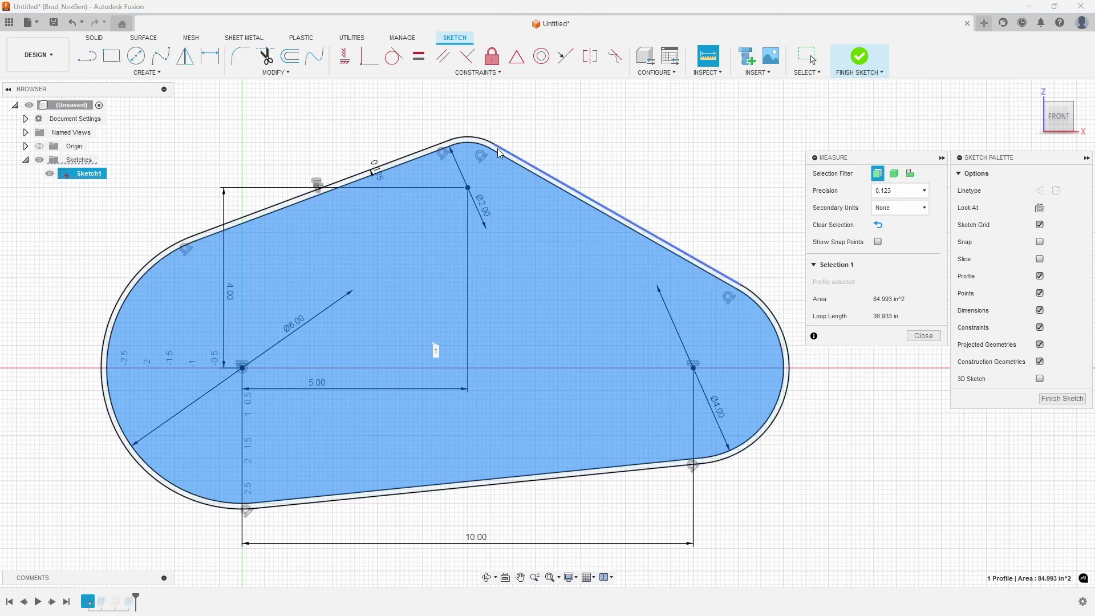
click(275, 73)
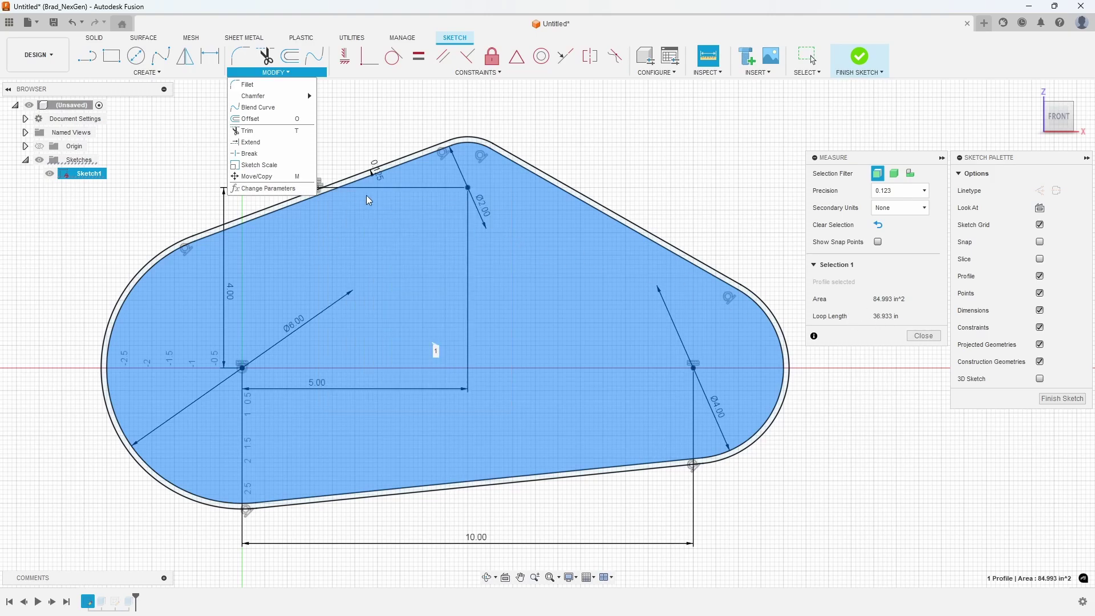
Add user parameter loop_length with the pasted expression 36.933 in.
click(277, 193)
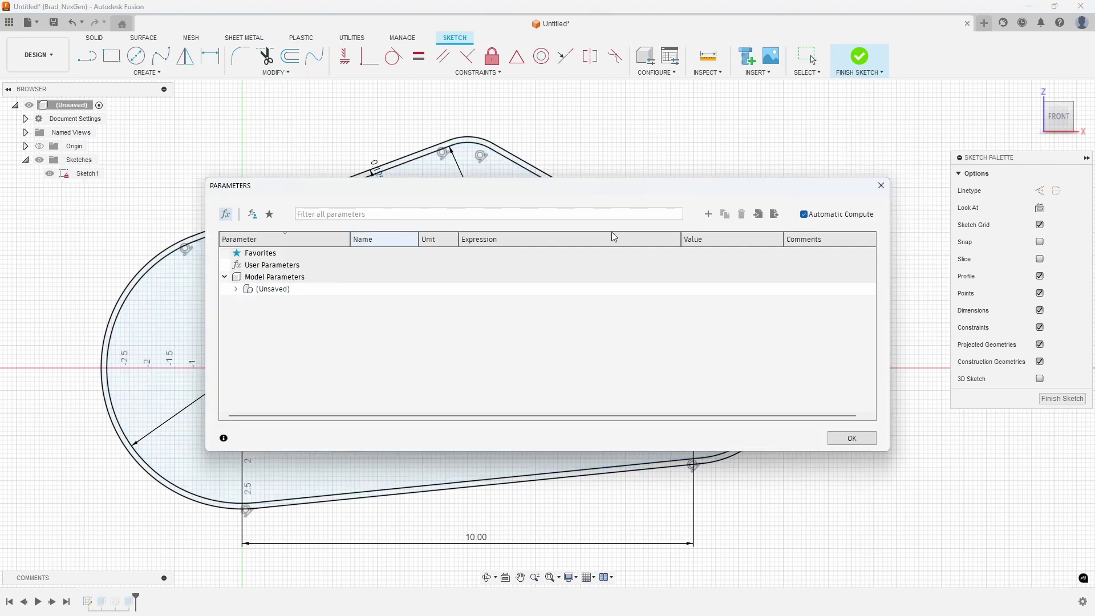
click(708, 215)
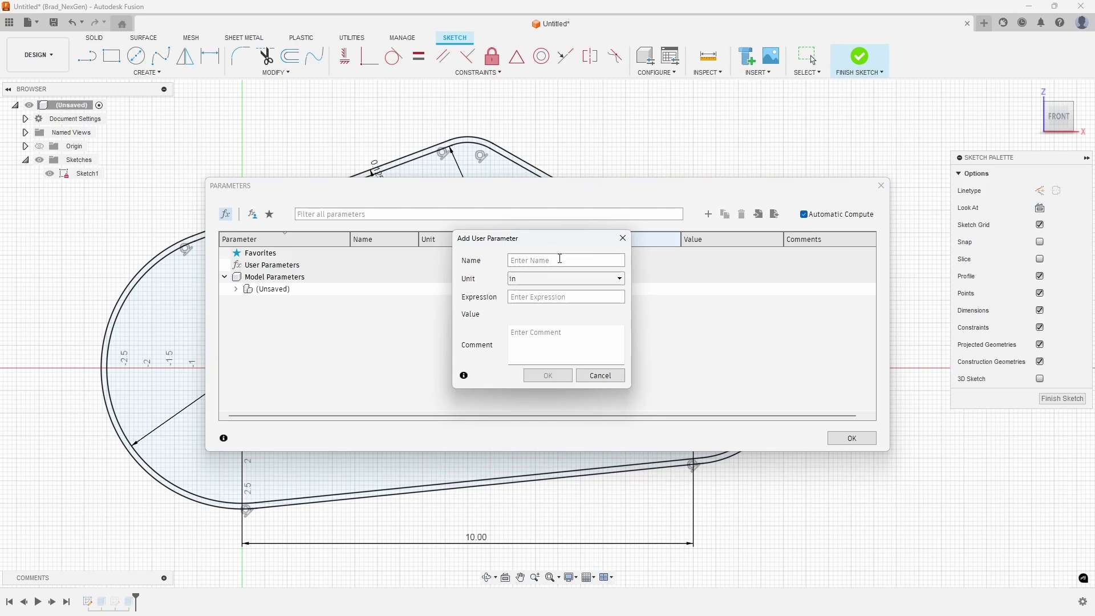
text(loop_length)
text(36.933 in)
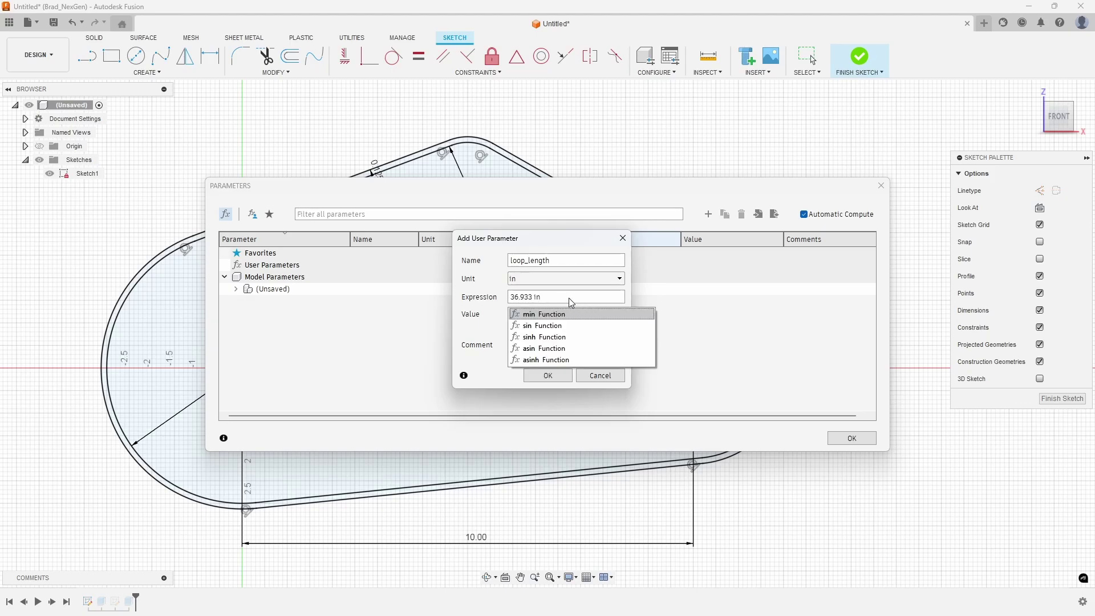
click(585, 297)
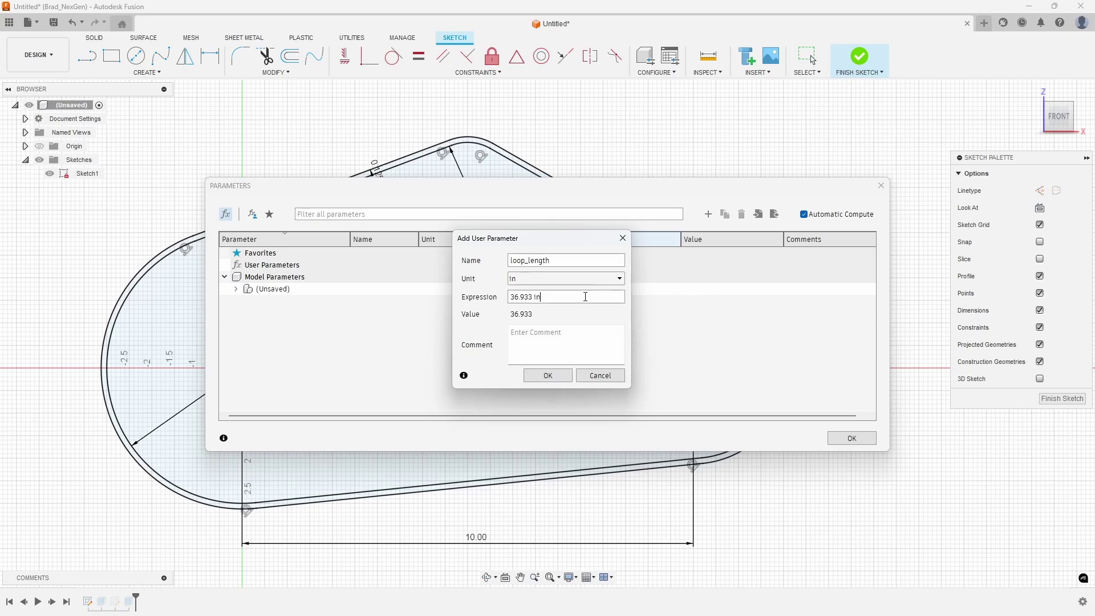
click(545, 375)
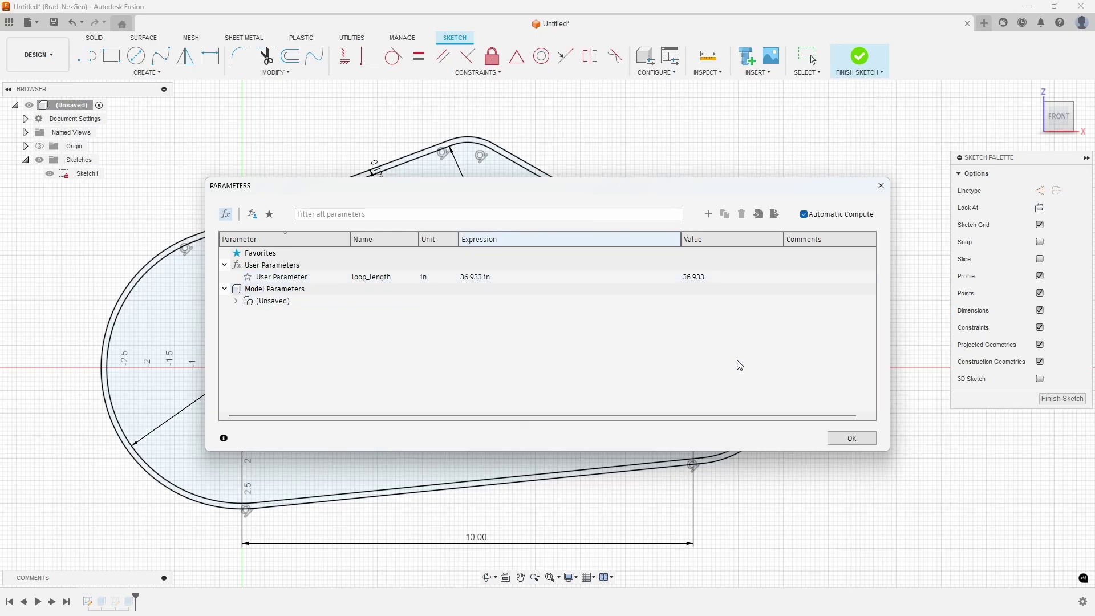
click(853, 439)
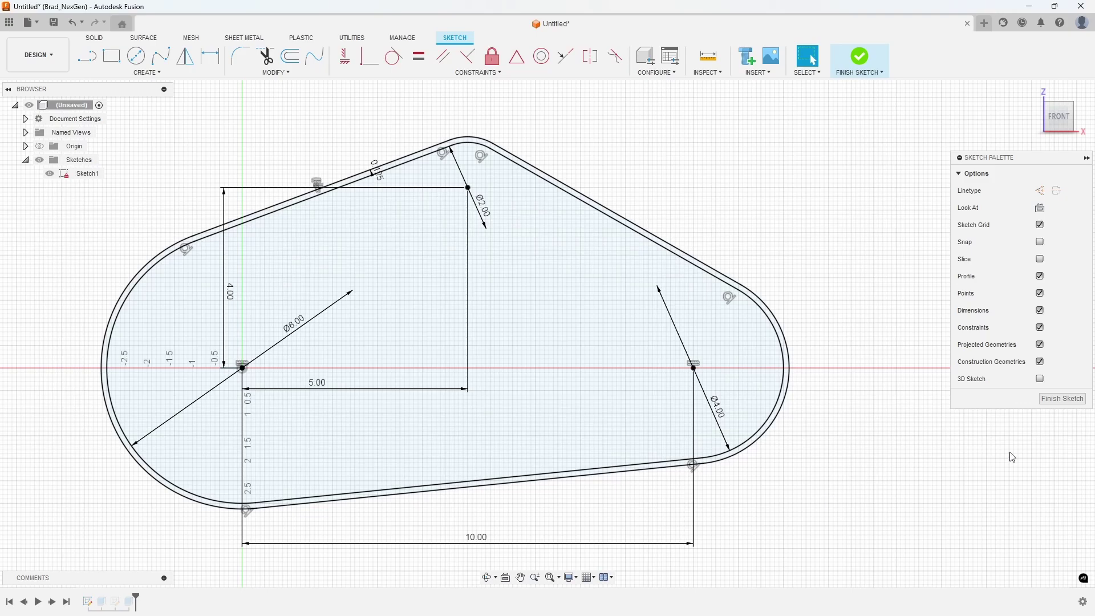
Finish the sketch and set up a Pattern on Path of Extrude2 along the loop's bottom edge.
click(1052, 398)
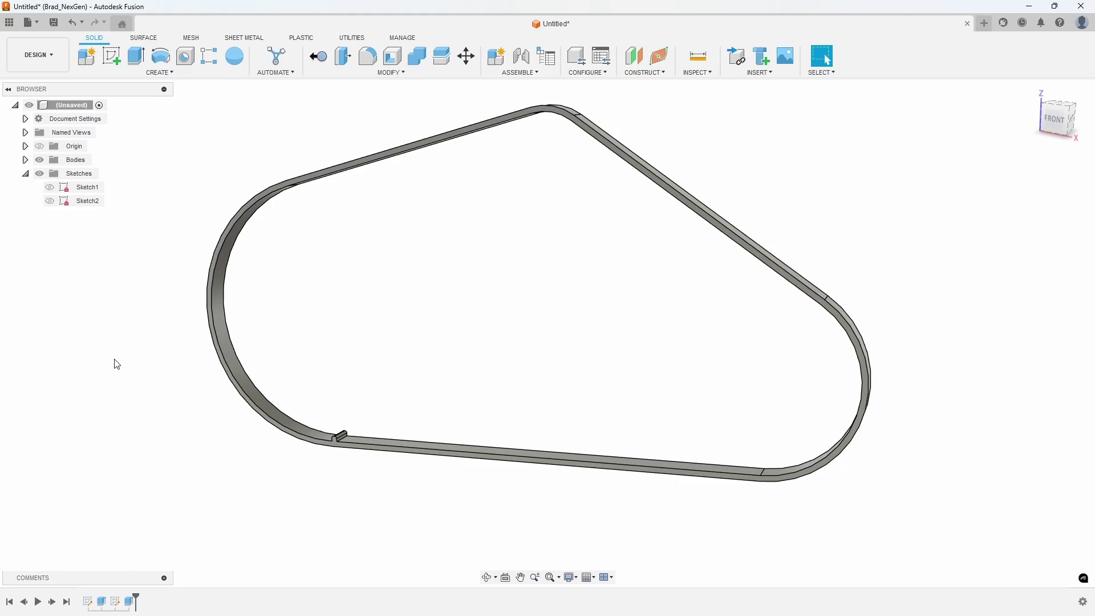
click(160, 72)
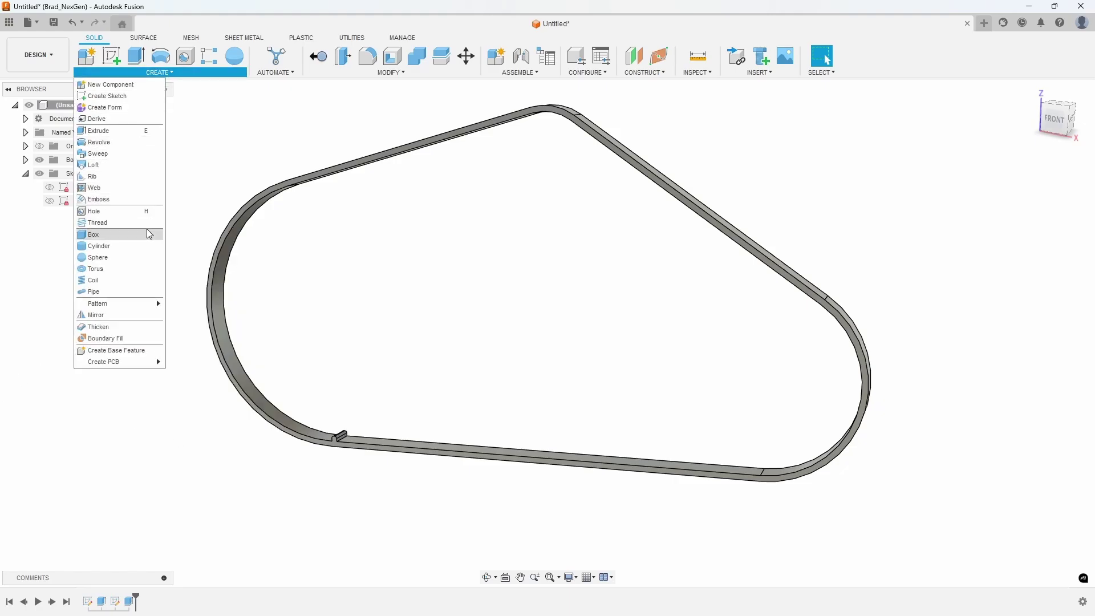
mouse_move(128, 309)
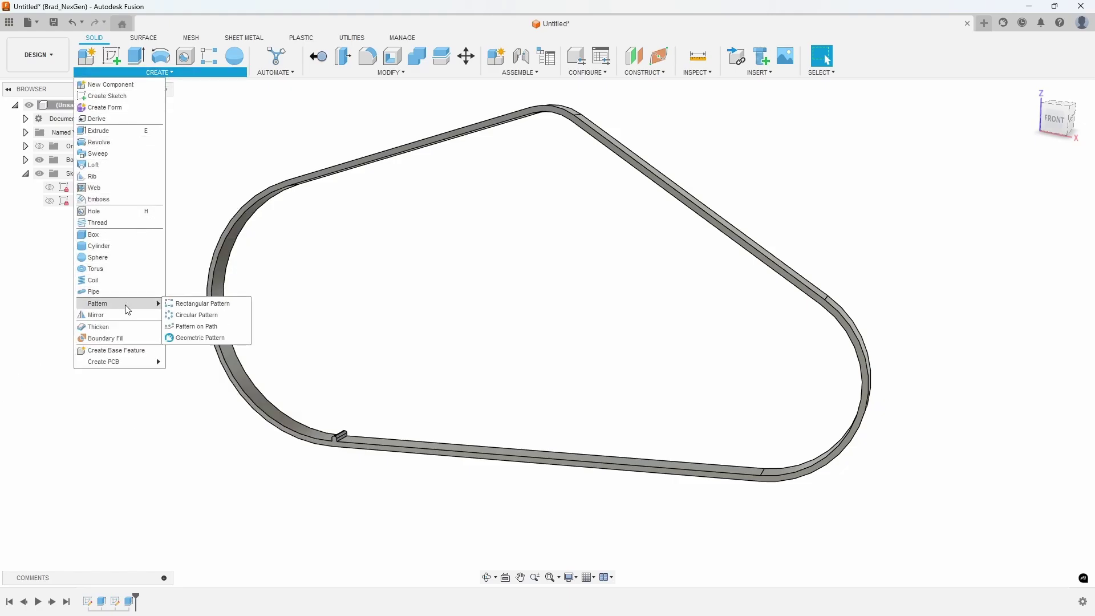
click(194, 327)
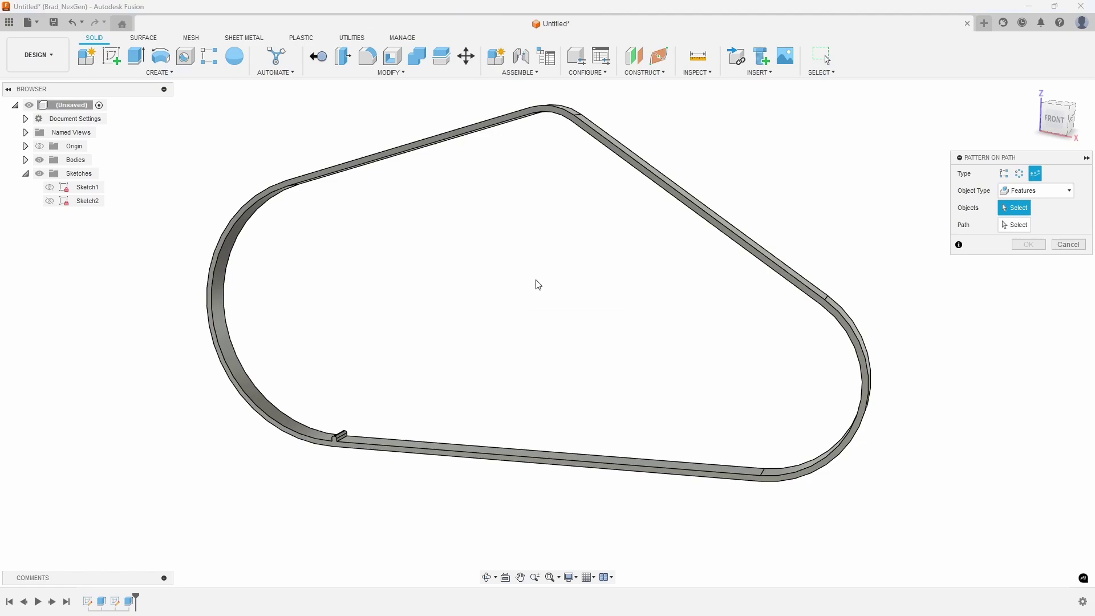
shift+middle_drag(916, 251, 970, 196)
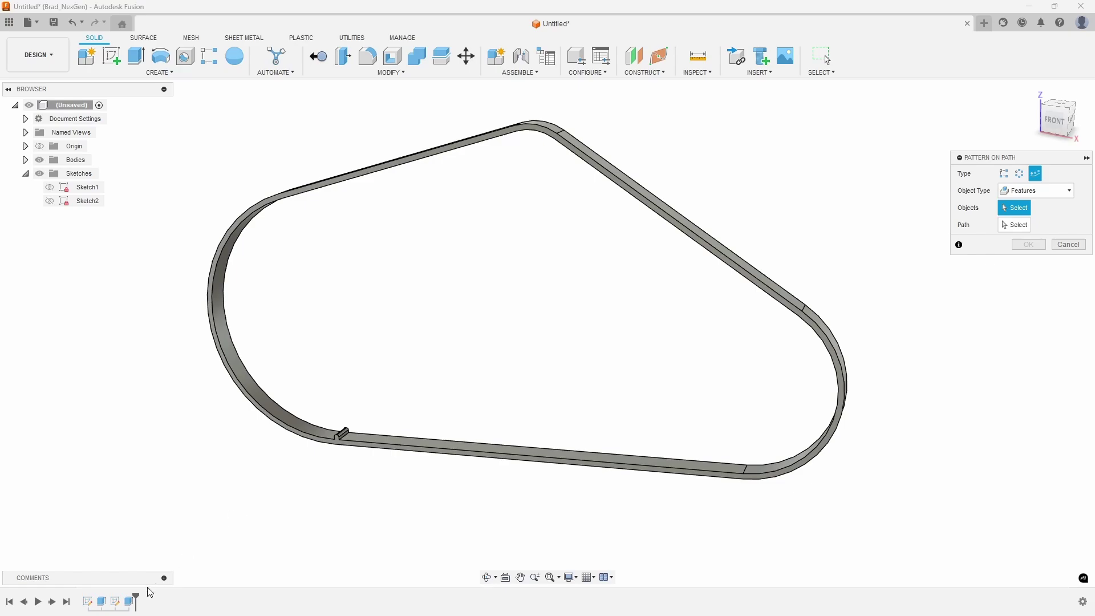
click(131, 600)
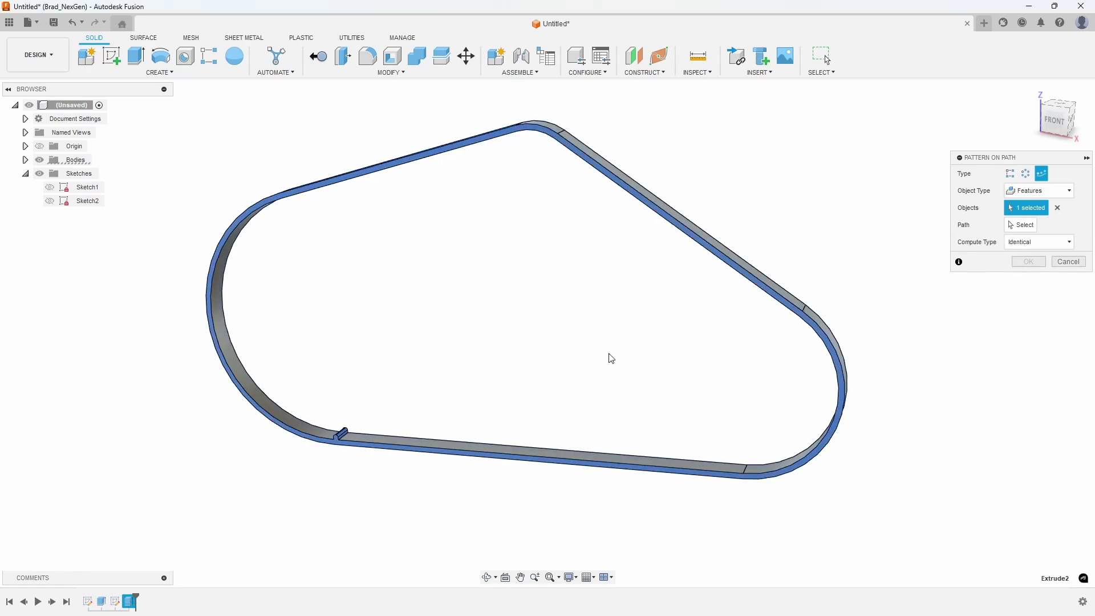
click(1021, 224)
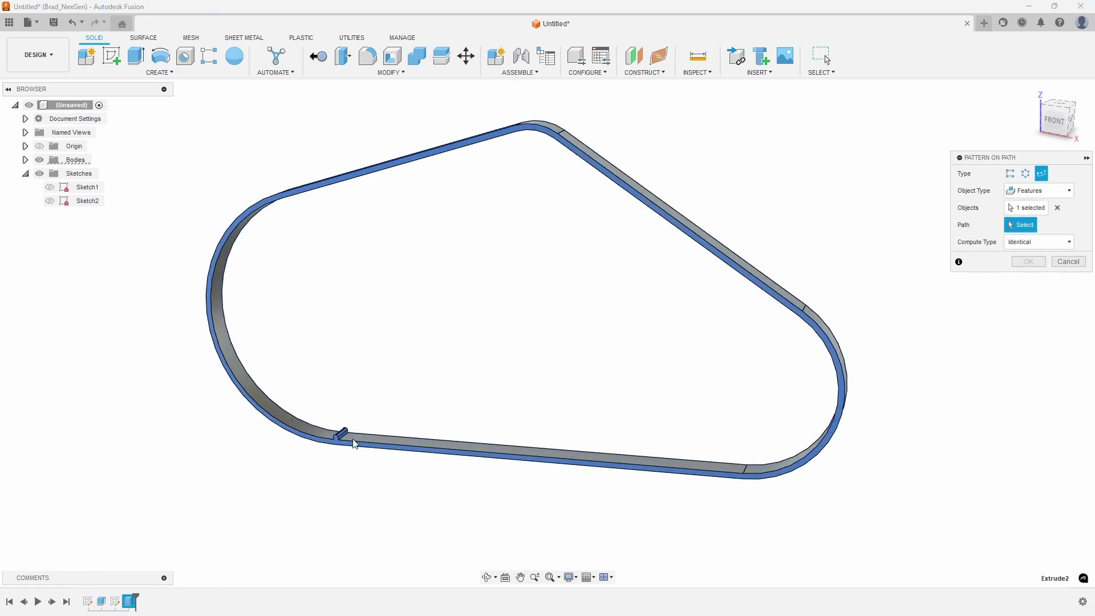
click(376, 447)
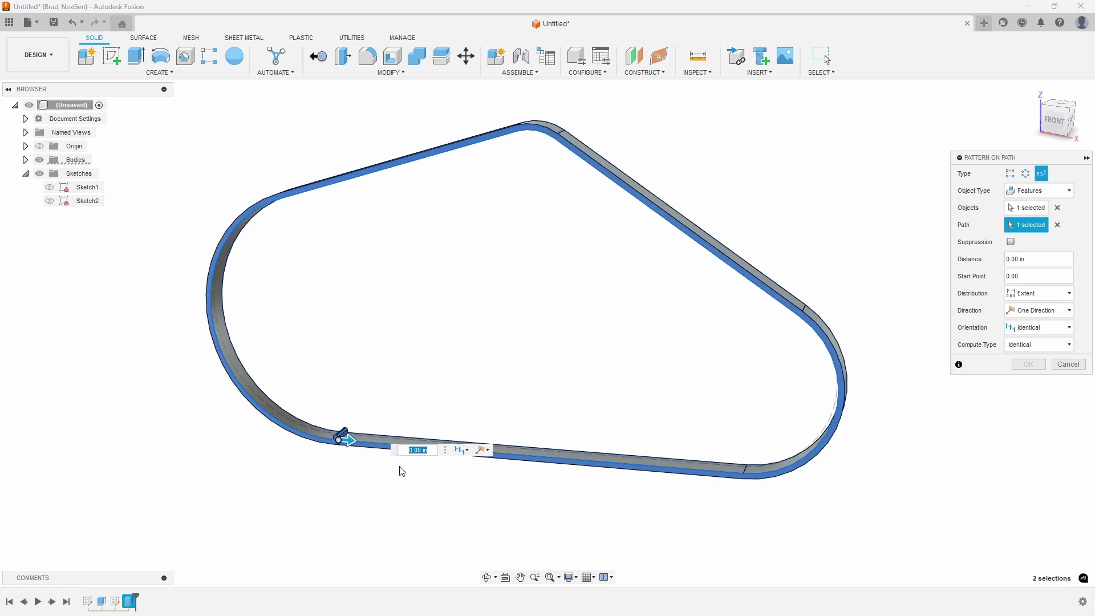
Set the pattern to 60 copies oriented along the path direction.
drag(345, 439, 423, 415)
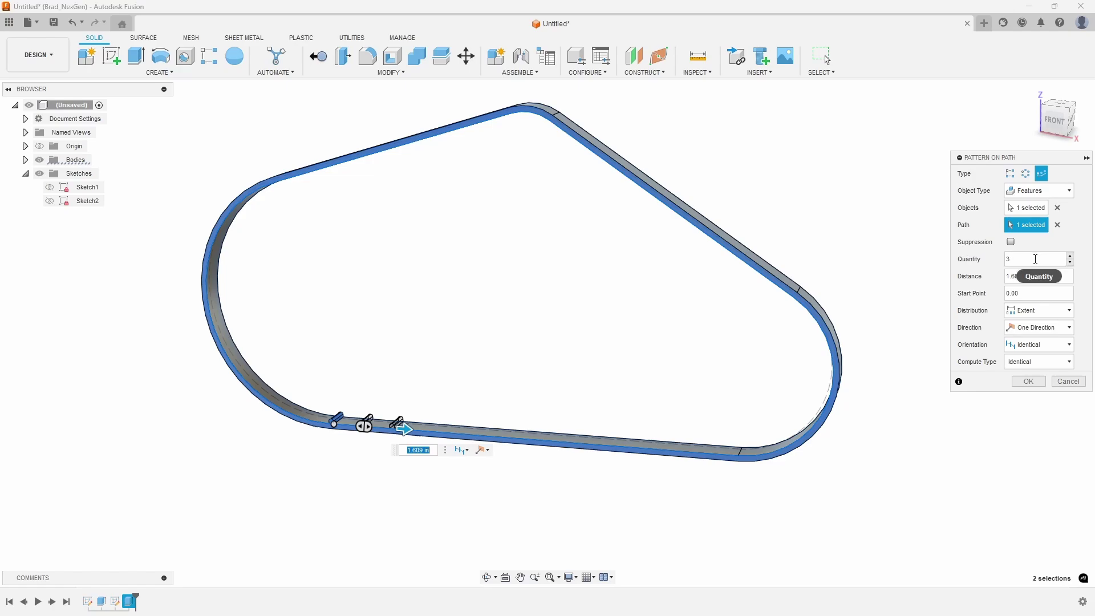
click(1007, 259)
text(60)
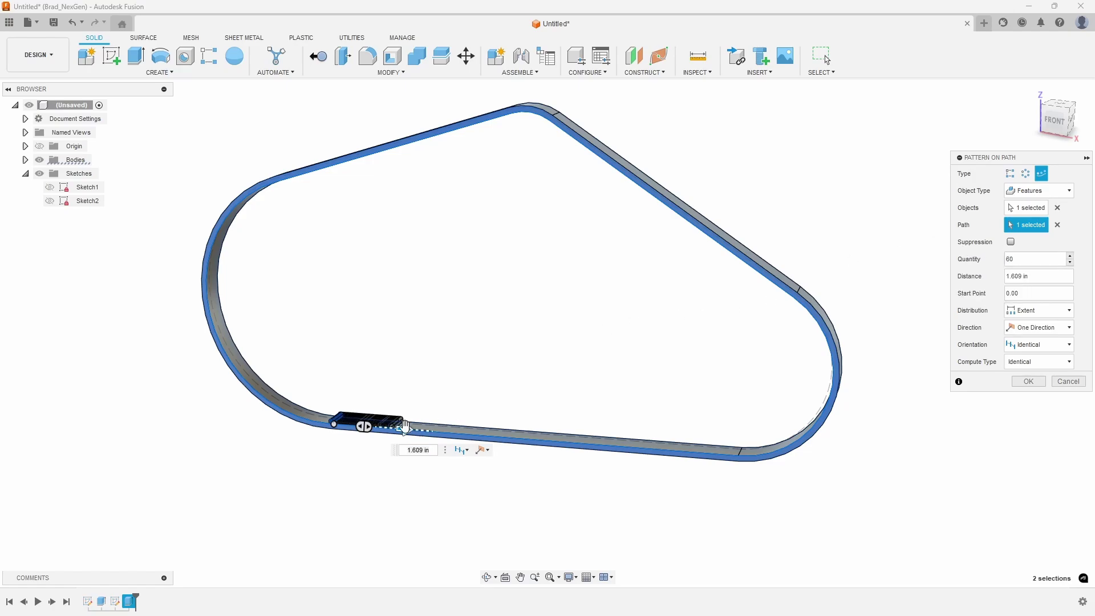
drag(404, 429, 854, 380)
shift+middle_drag(837, 421, 981, 359)
click(1035, 345)
click(1033, 372)
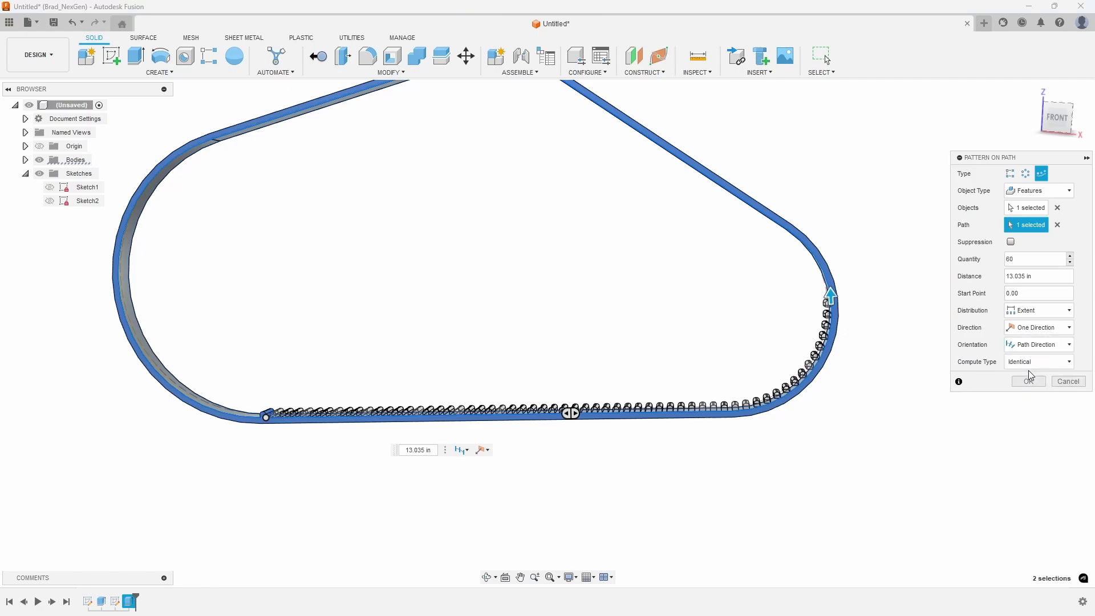
Drive the pattern distance with the loop_length parameter.
shift+middle_drag(929, 403, 956, 293)
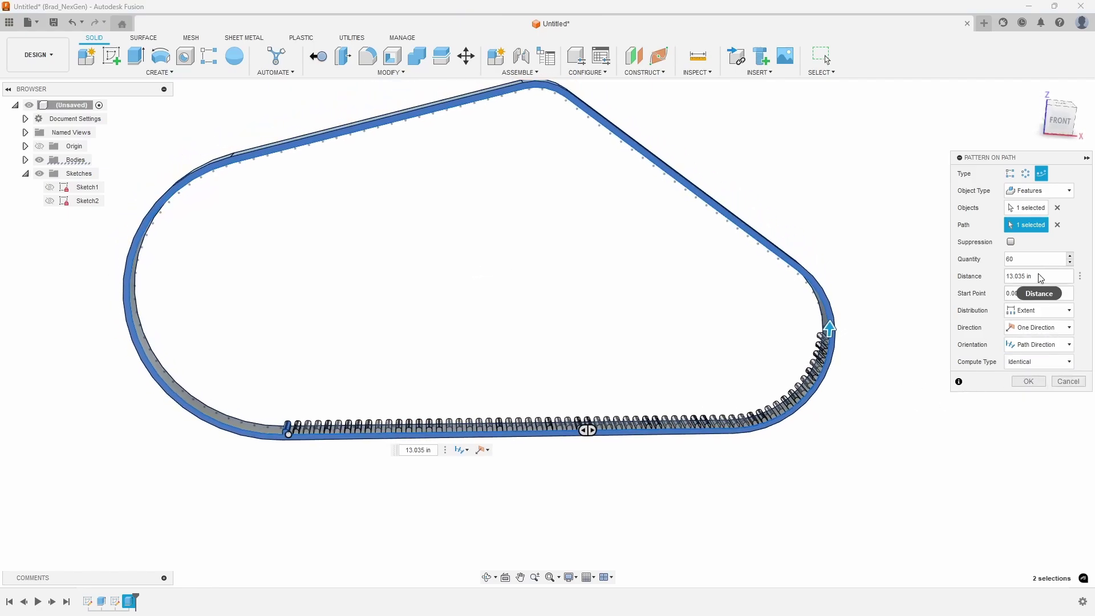
click(1045, 277)
drag(1041, 277, 991, 277)
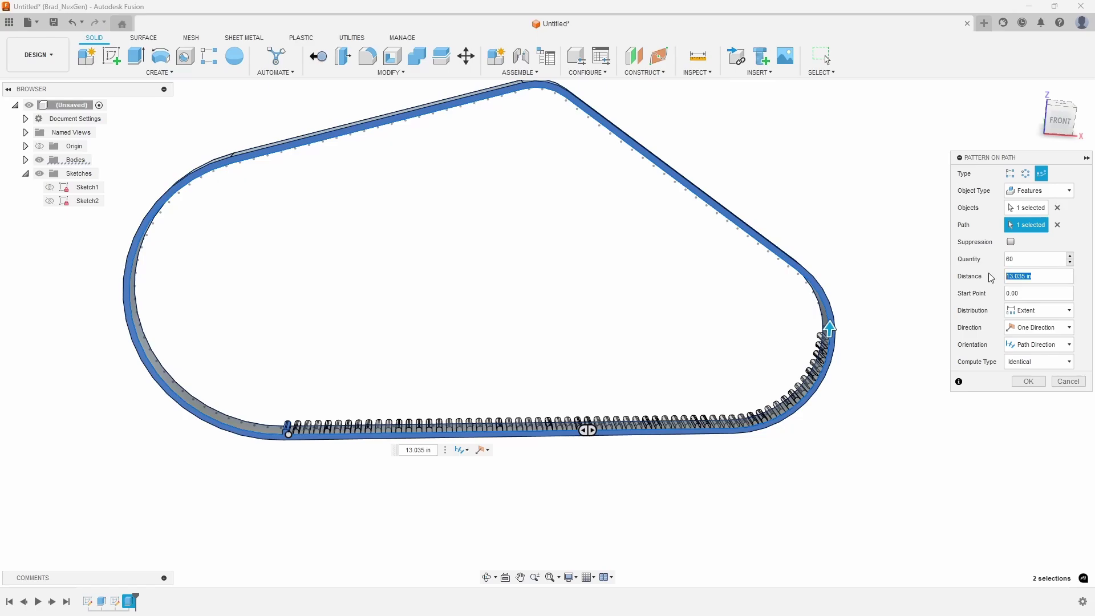
text(l)
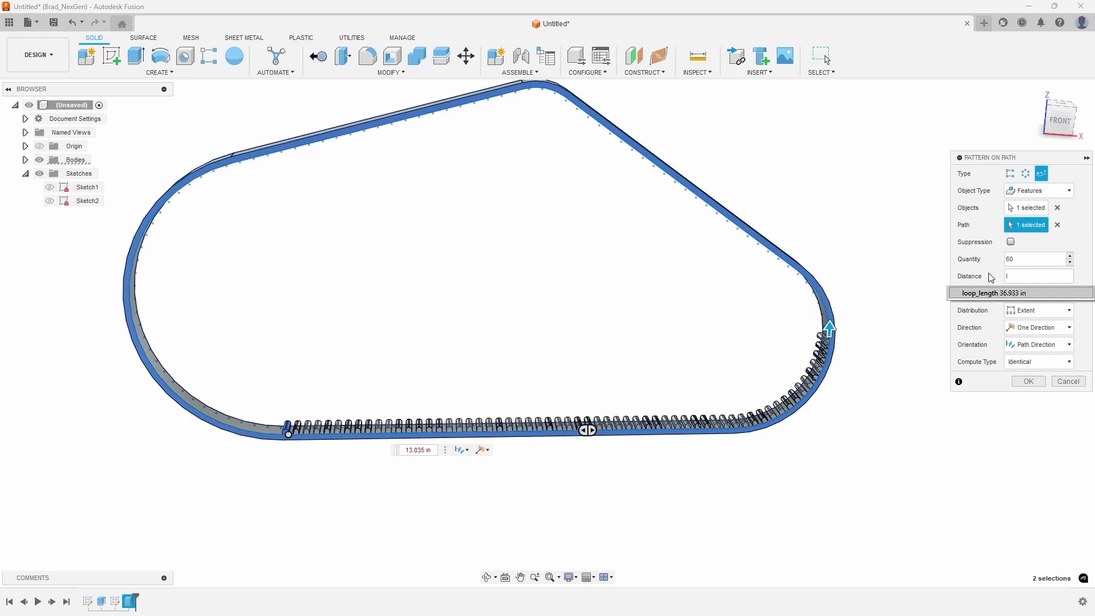
click(973, 294)
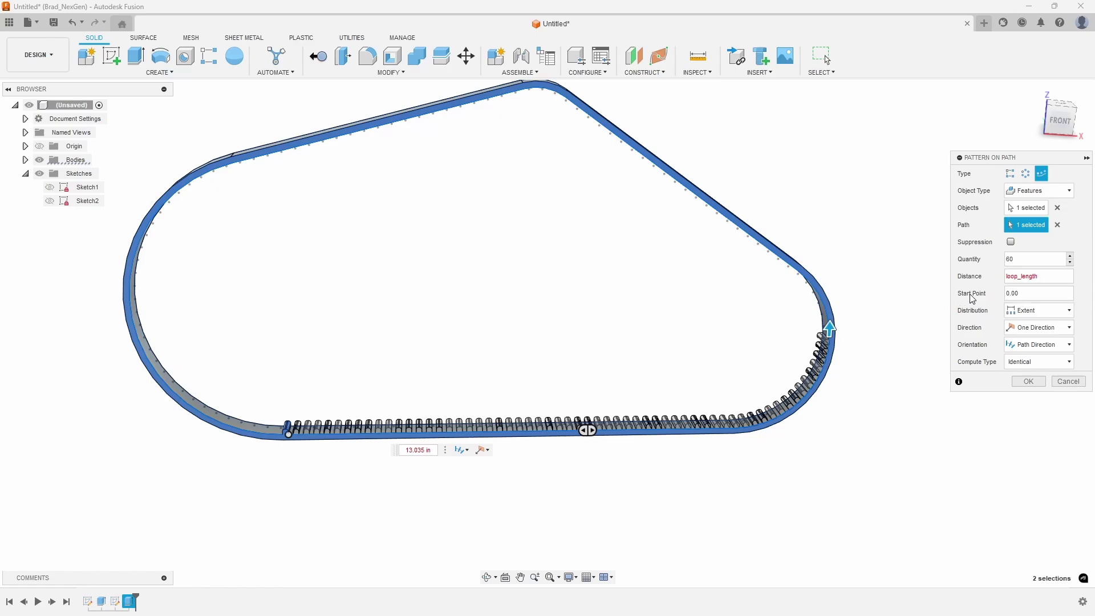
shift+middle_drag(764, 276, 481, 377)
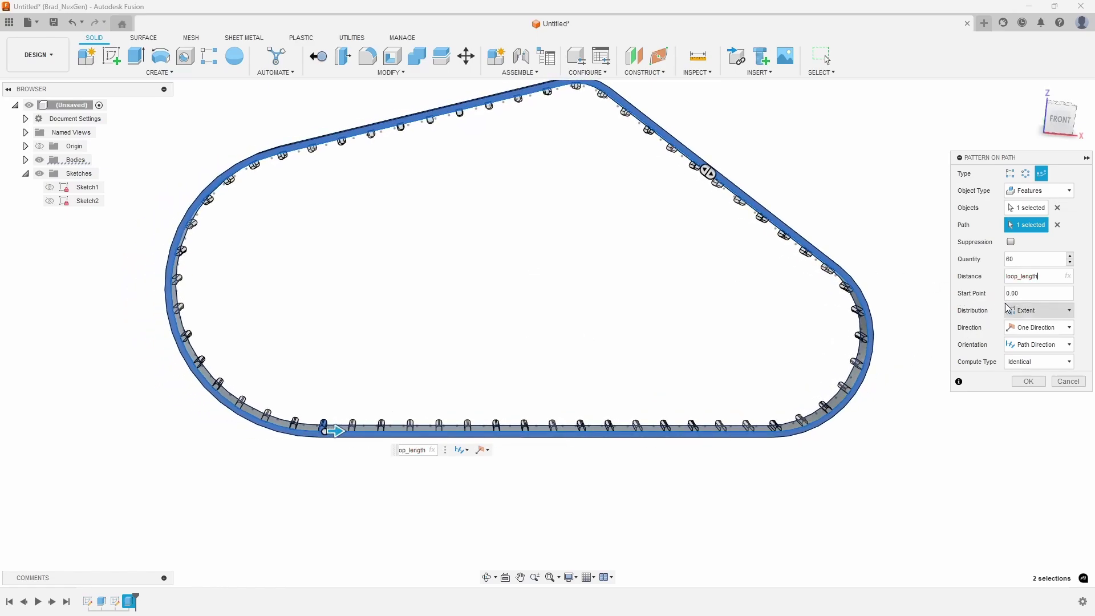
Try Adjust compute type, return to Identical, and commit the 60-rib path pattern.
click(1044, 276)
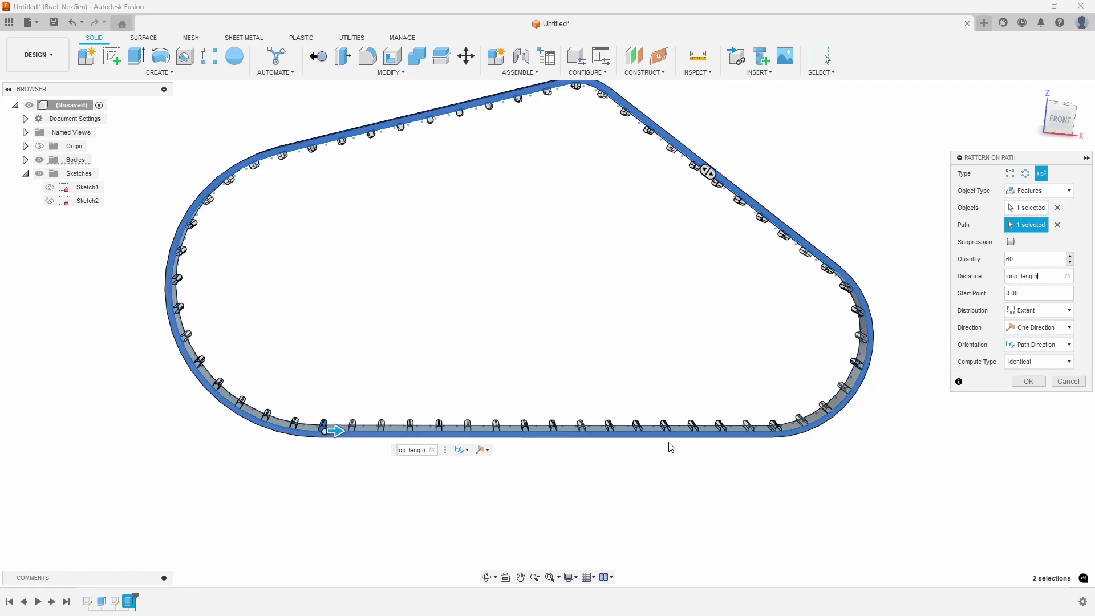
shift+middle_drag(747, 453, 863, 398)
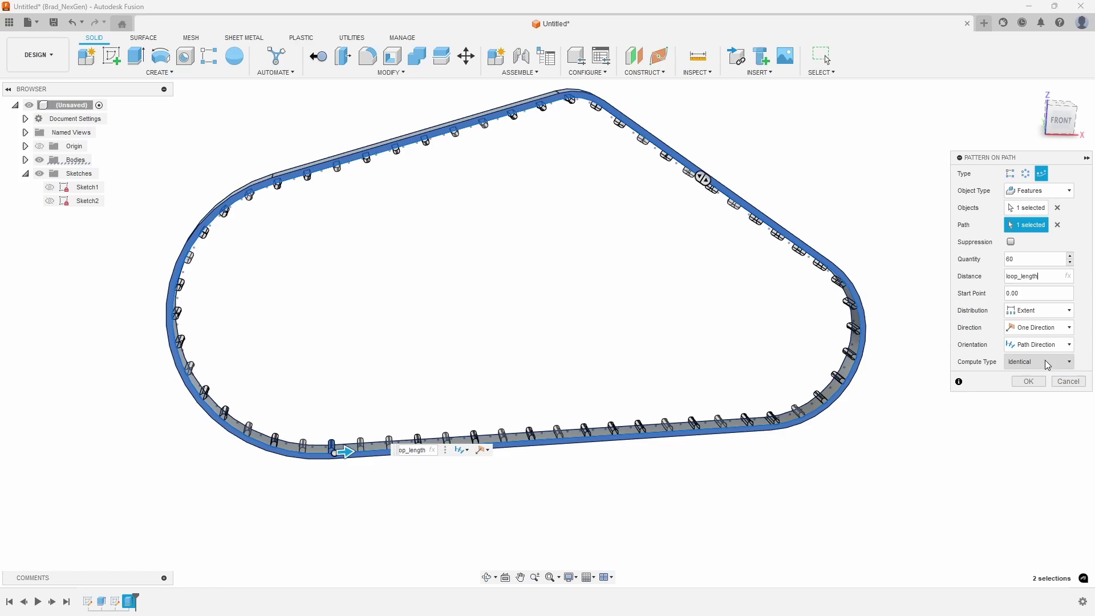
click(1047, 364)
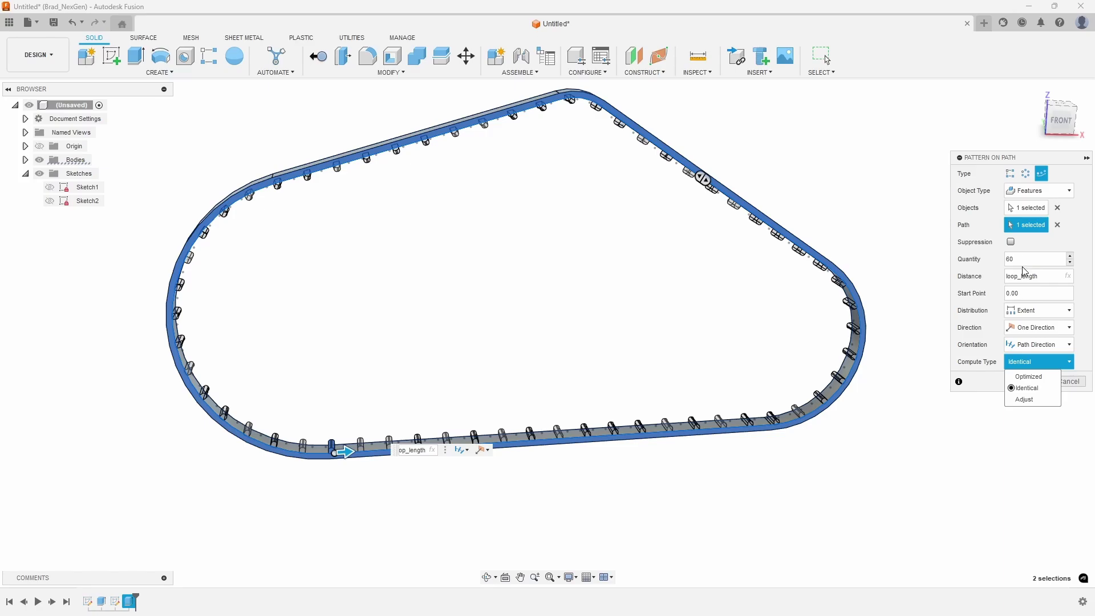
click(1026, 400)
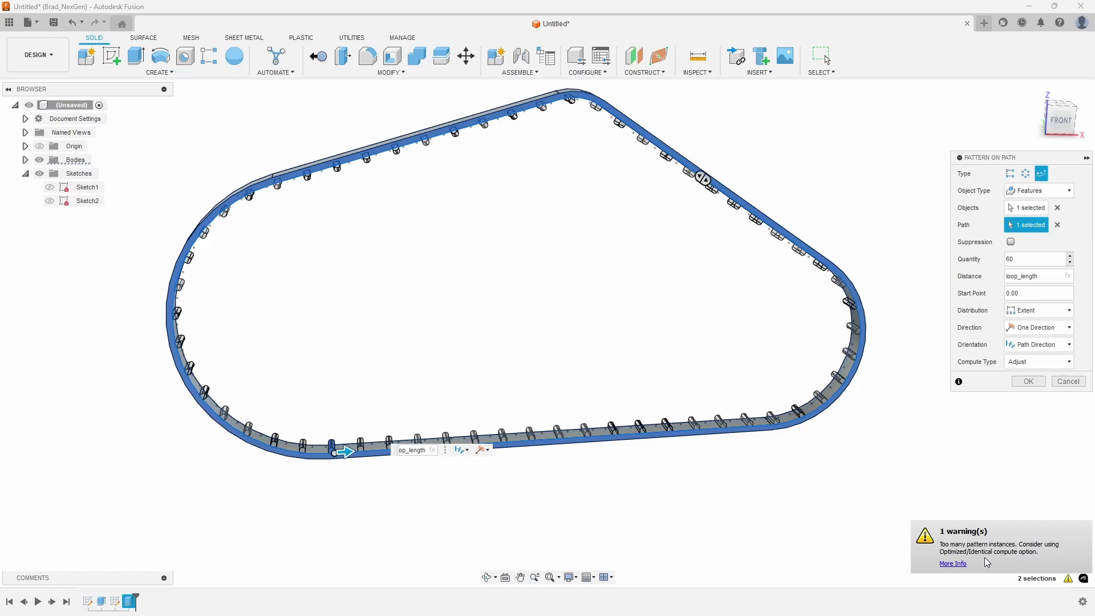
click(1034, 365)
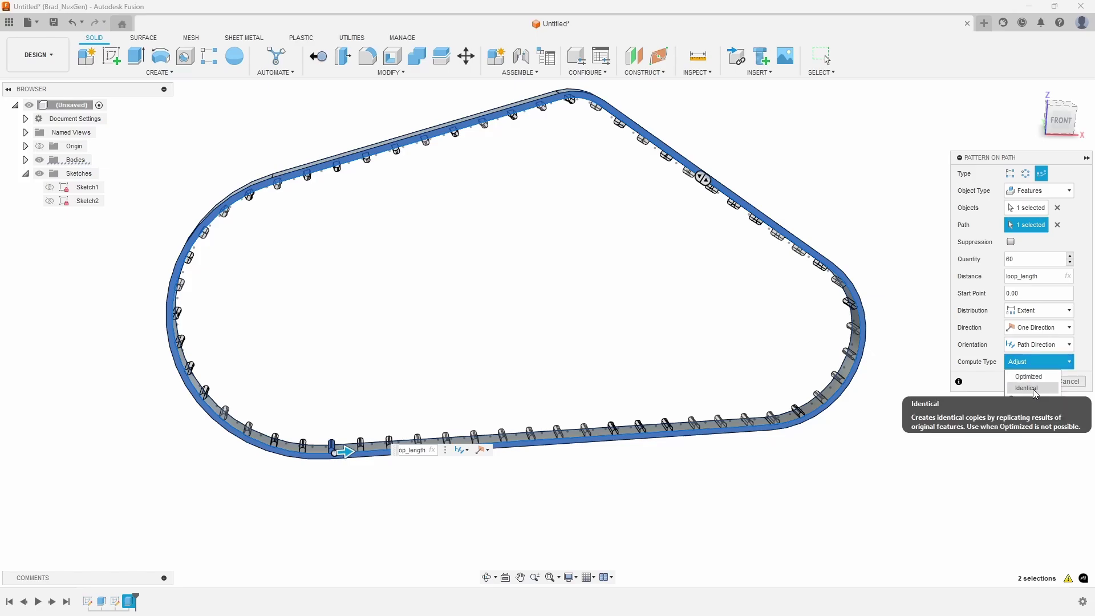
click(1033, 390)
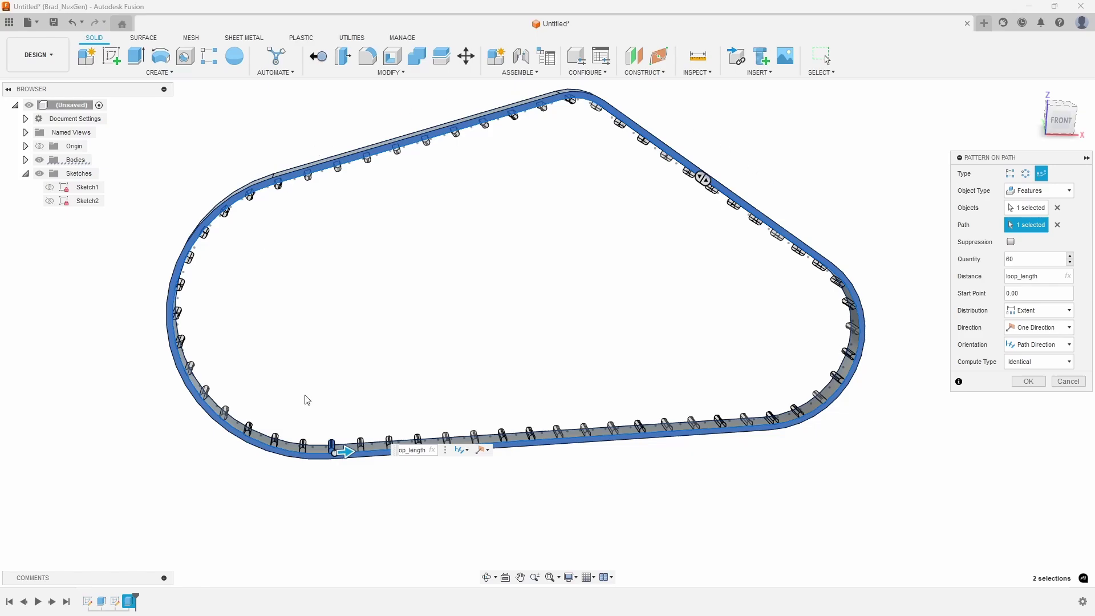
click(1026, 382)
shift+middle_drag(895, 477, 334, 237)
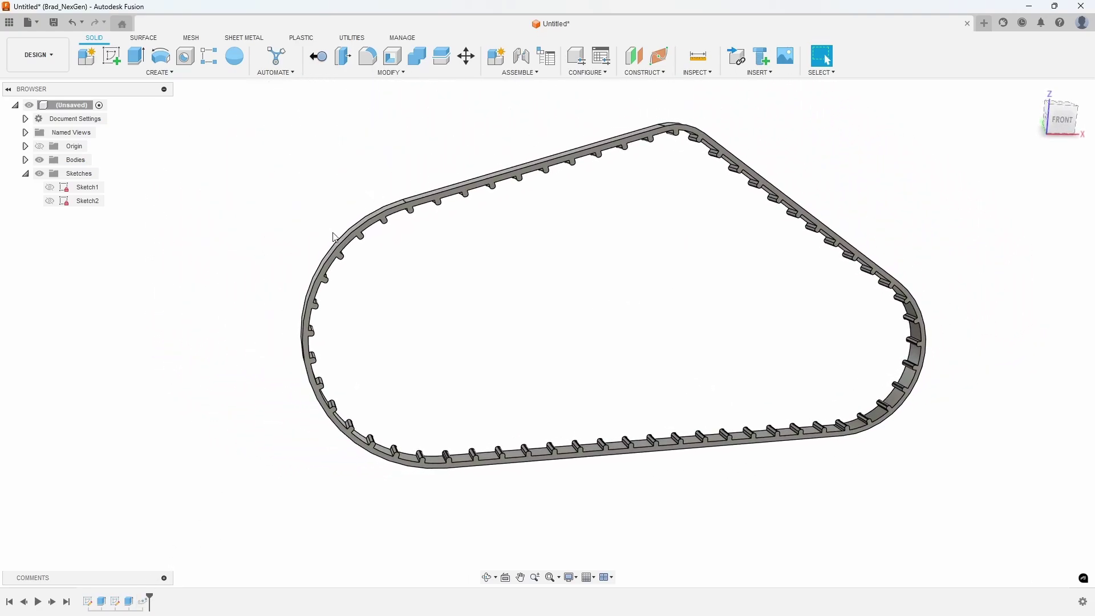
In Sketch2, change the rib's R0.05 corner fillet radius to 0.01.
shift+middle_drag(836, 454, 402, 571)
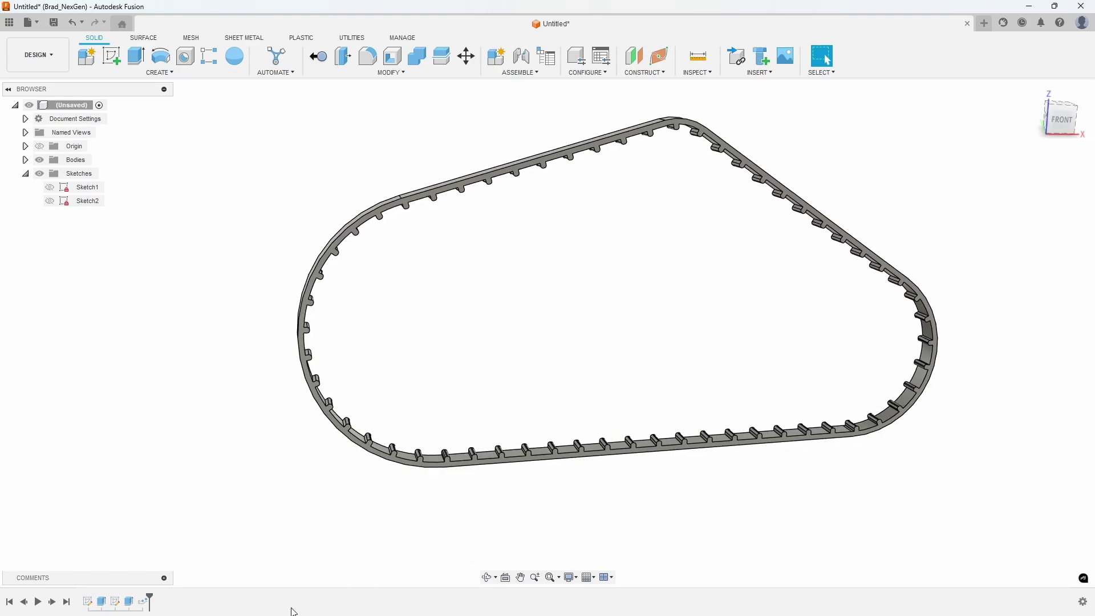
shift+middle_drag(292, 611, 170, 601)
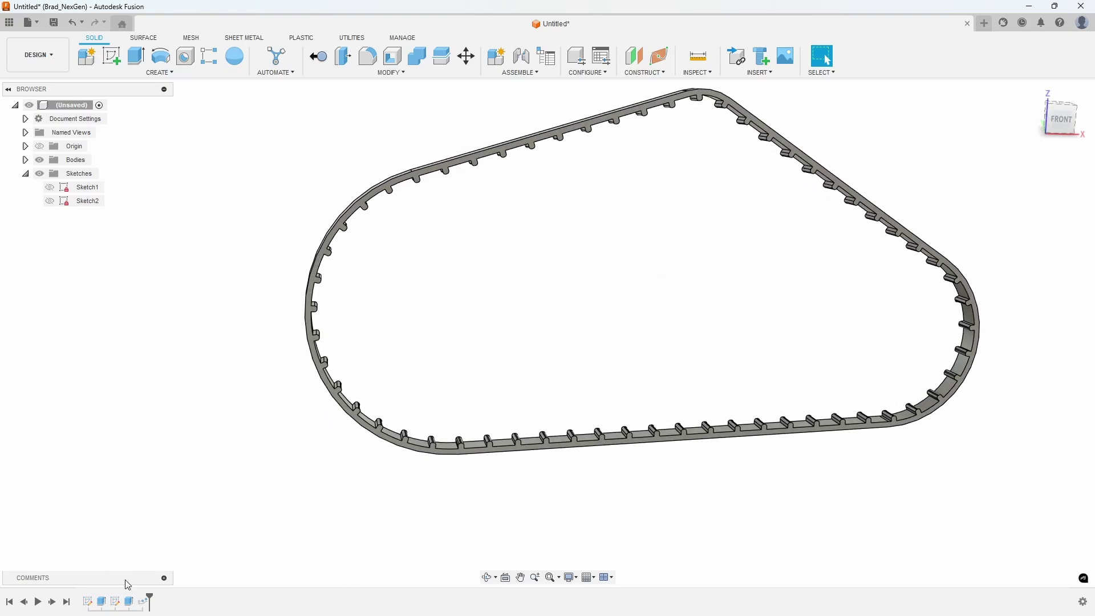
double_click(115, 602)
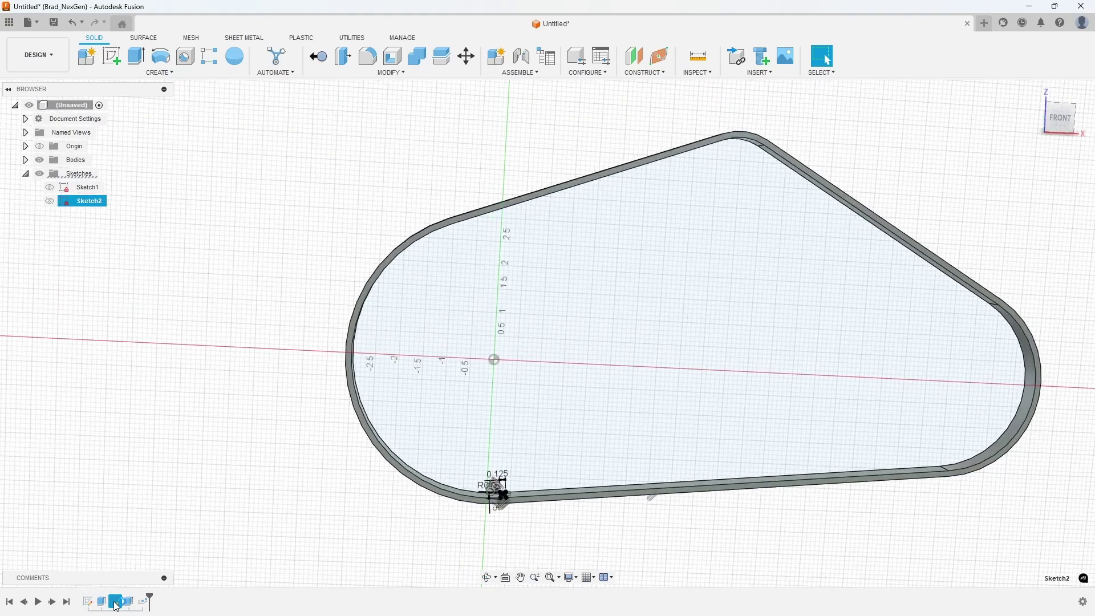
middle_drag(576, 463, 573, 235)
scroll(550, 464, up, 8)
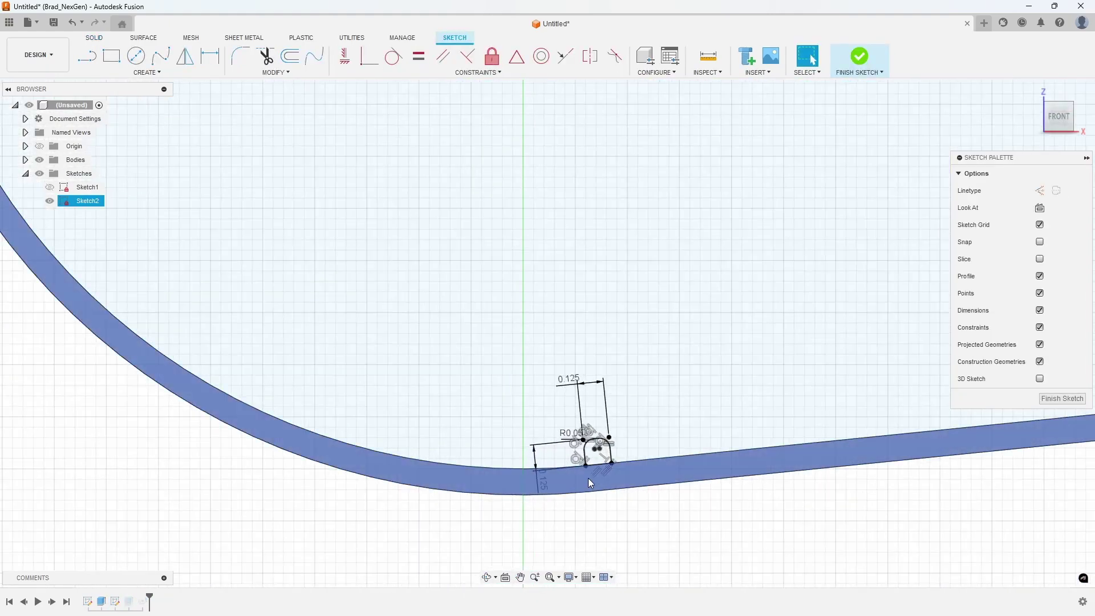
double_click(567, 400)
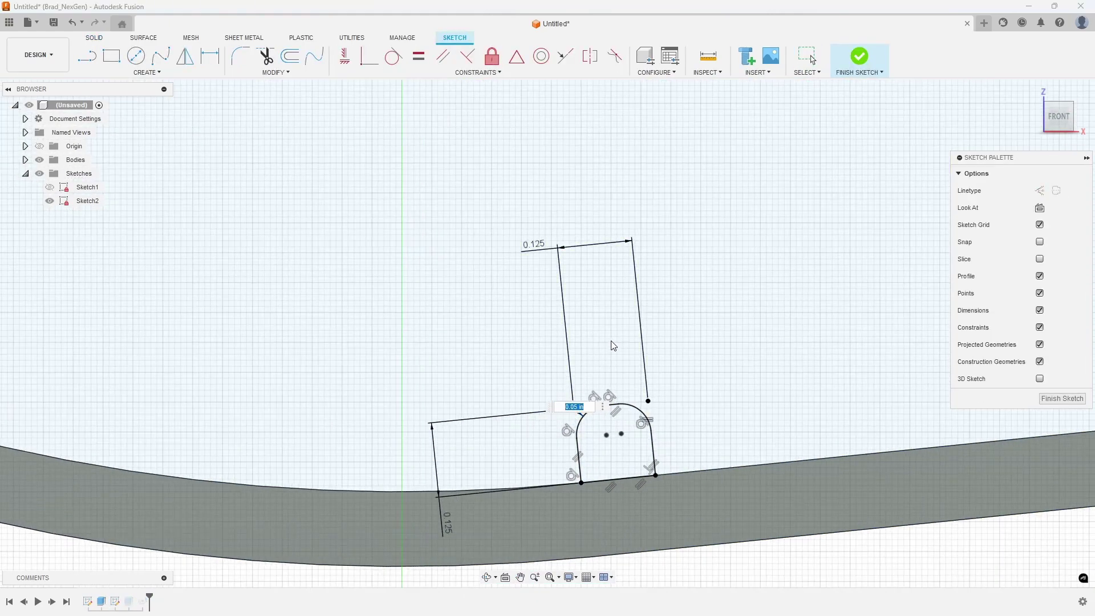
text(0.01)
key(Return)
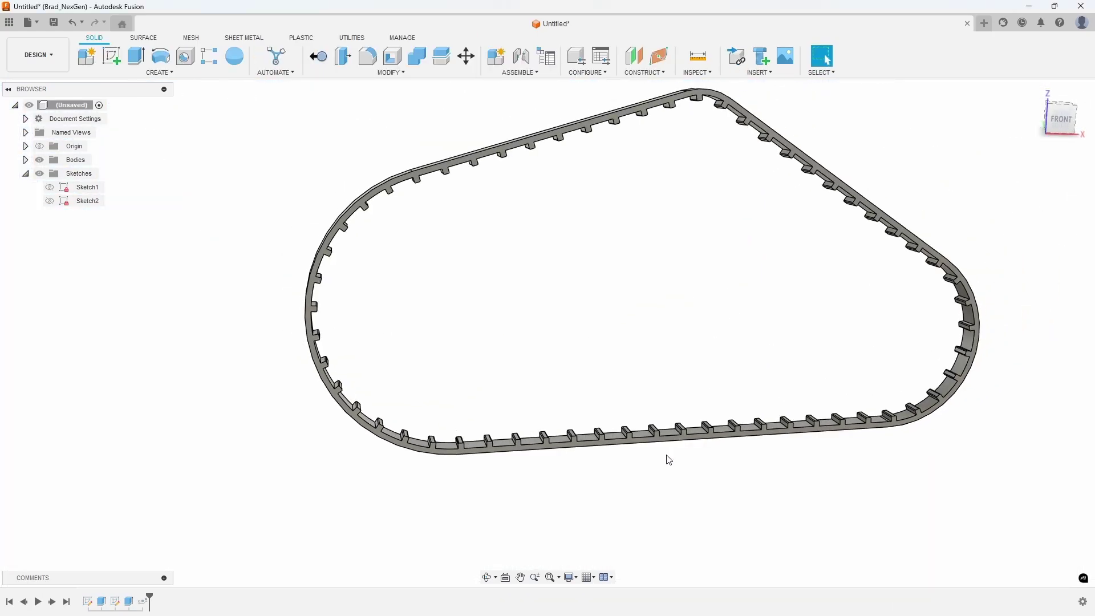
scroll(669, 461, up, 10)
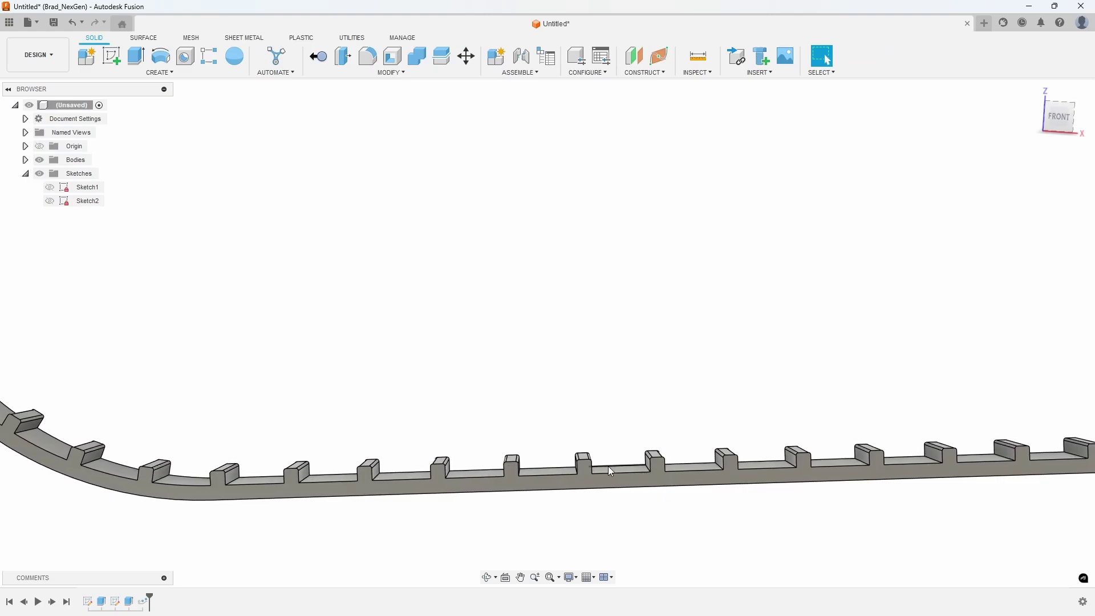
scroll(757, 452, down, 6)
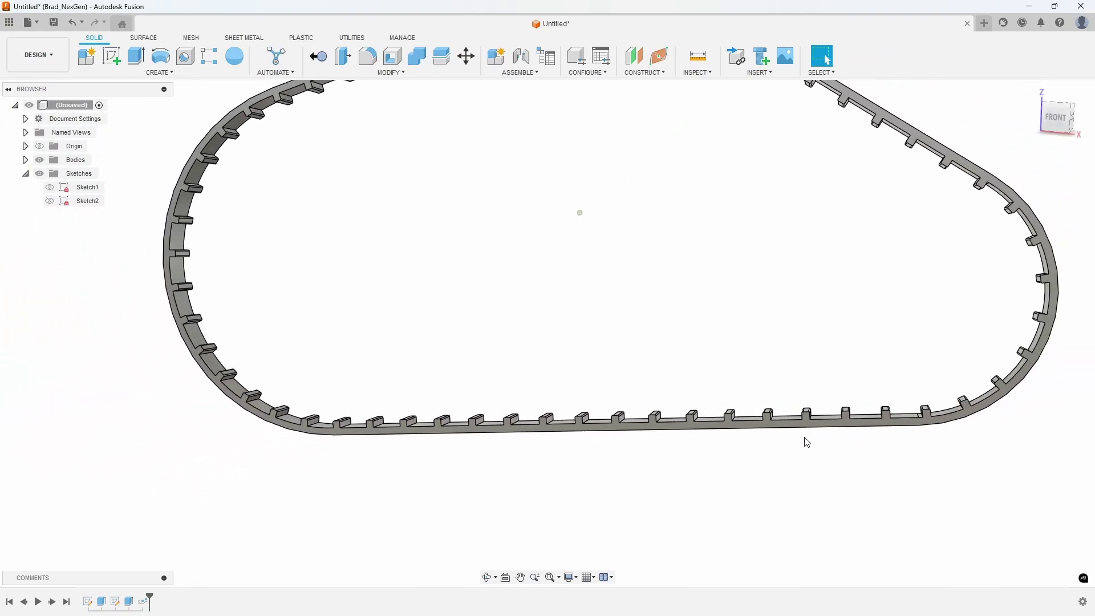
scroll(807, 443, down, 4)
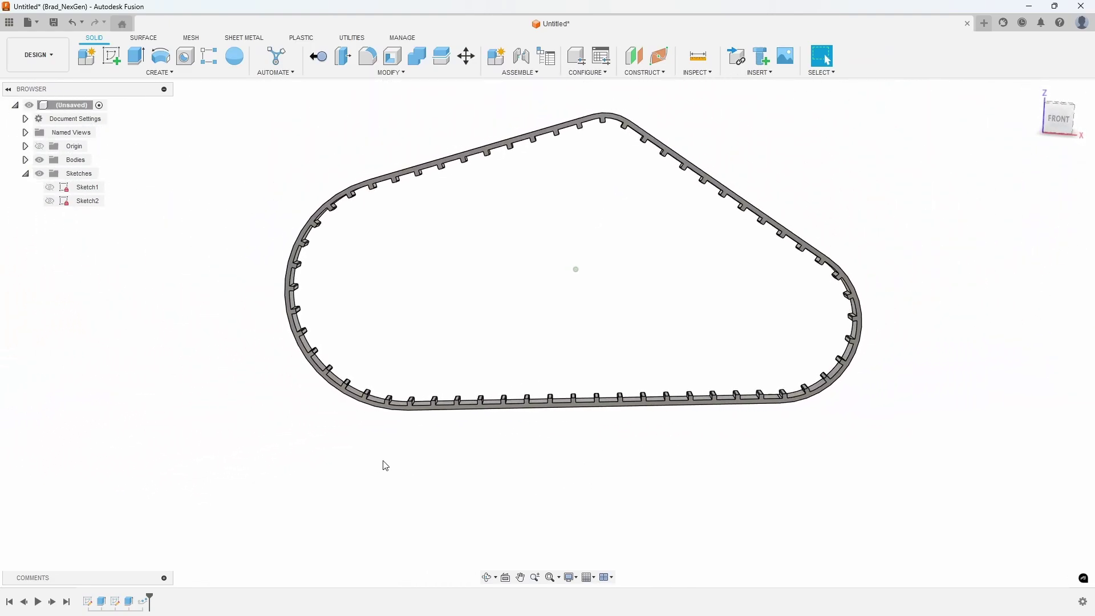
shift+middle_drag(385, 466, 171, 516)
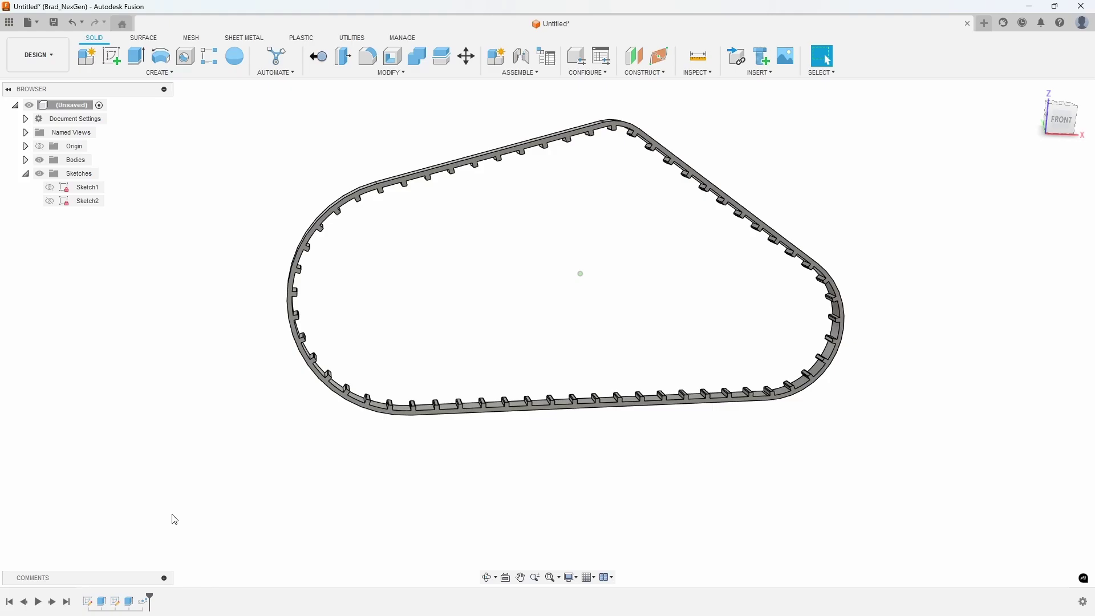
In Sketch1, change the 10.00 pulley spacing dimension to 15 and finish the sketch.
double_click(88, 602)
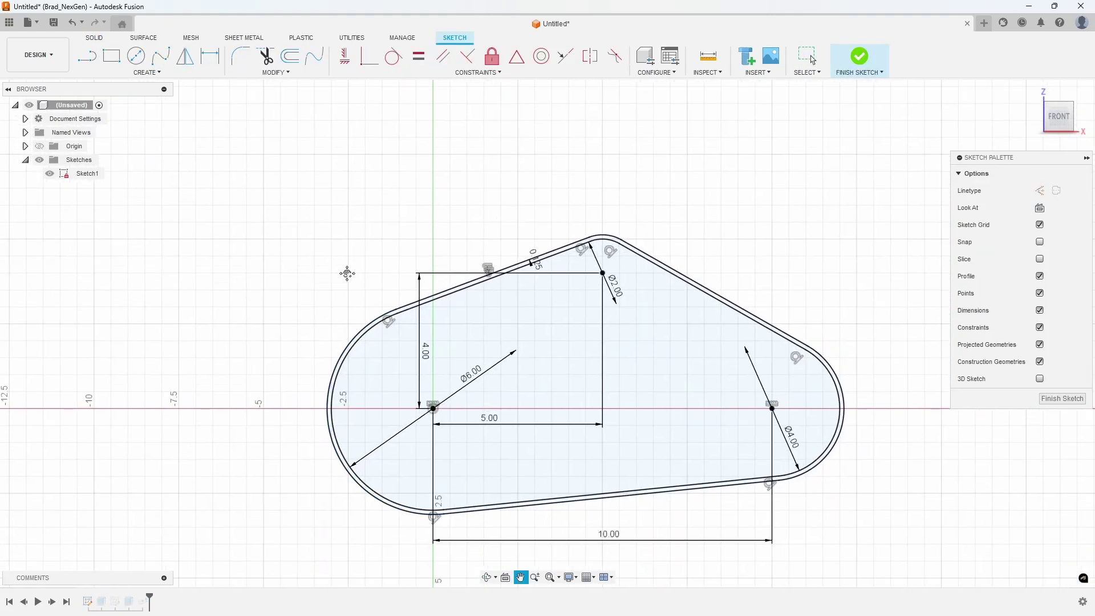
click(430, 384)
click(415, 531)
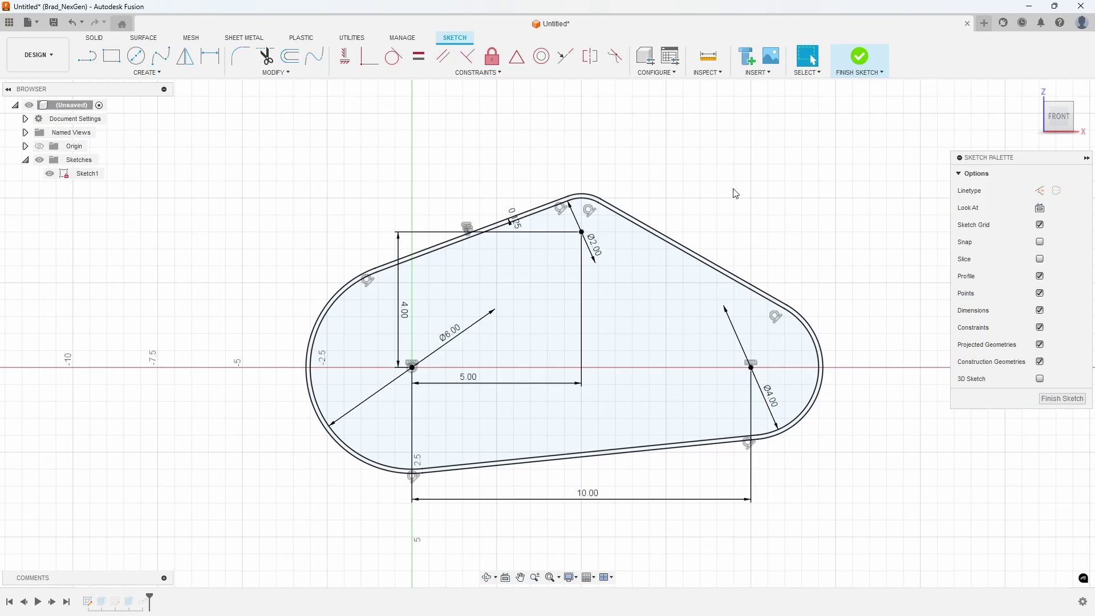
click(443, 384)
click(625, 506)
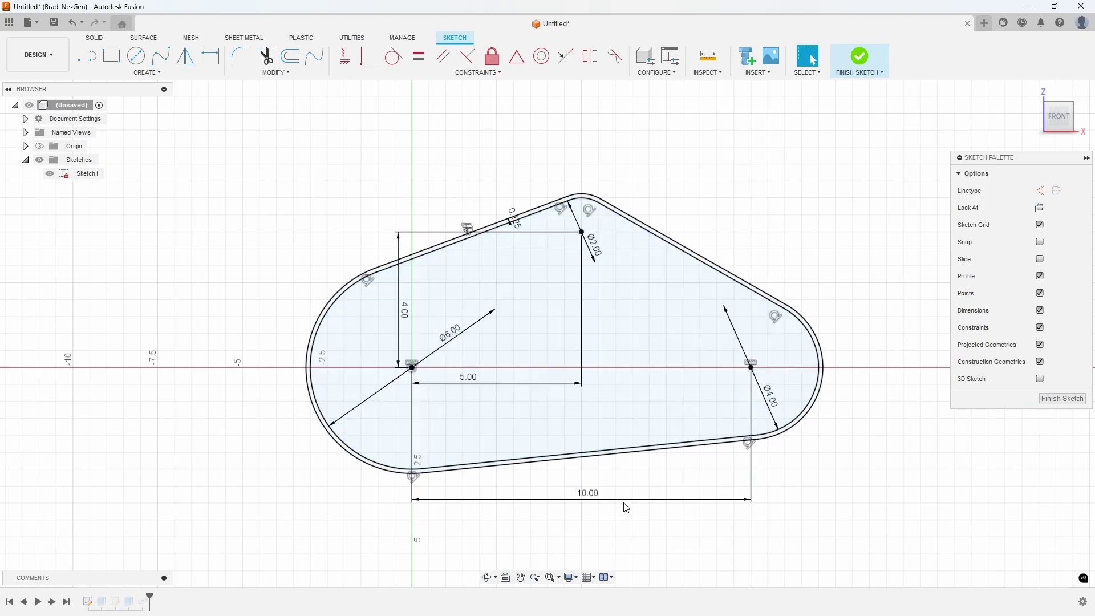
double_click(589, 499)
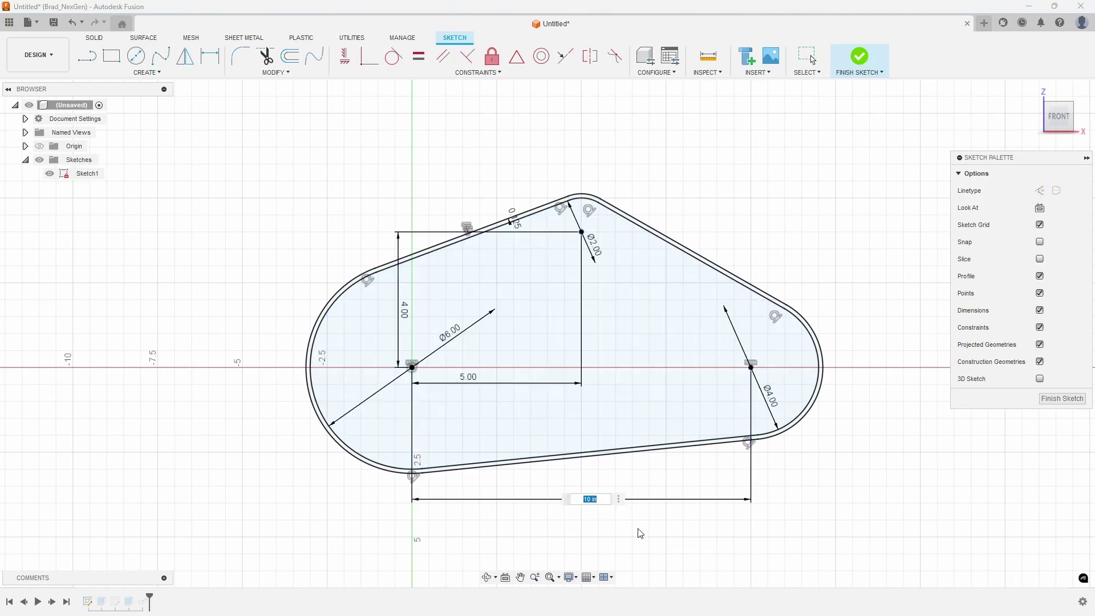
key(Return)
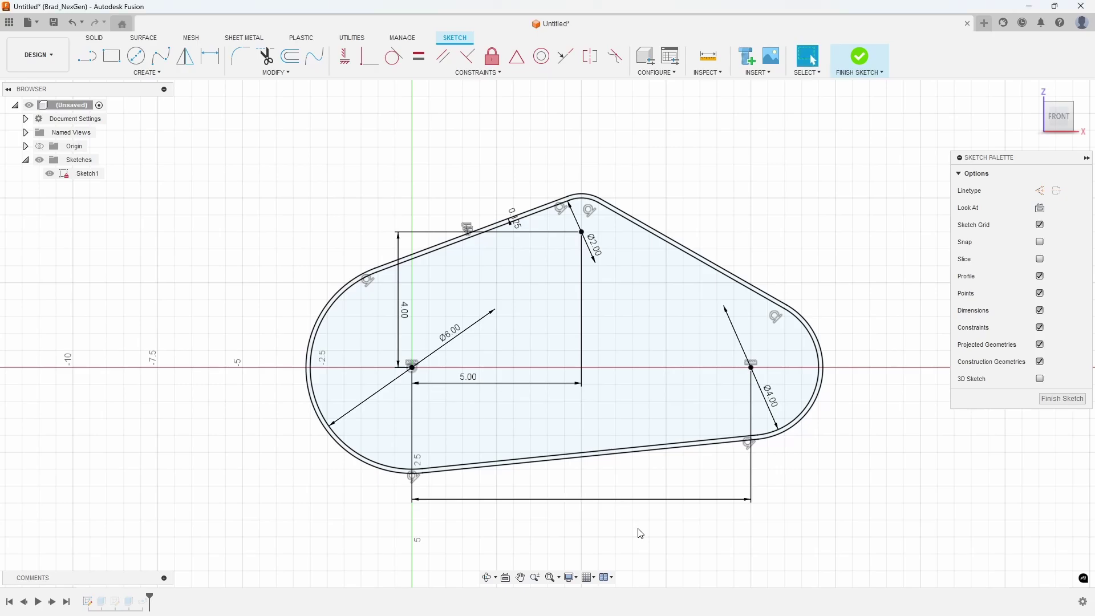
scroll(690, 360, down, 2)
middle_drag(689, 345, 650, 321)
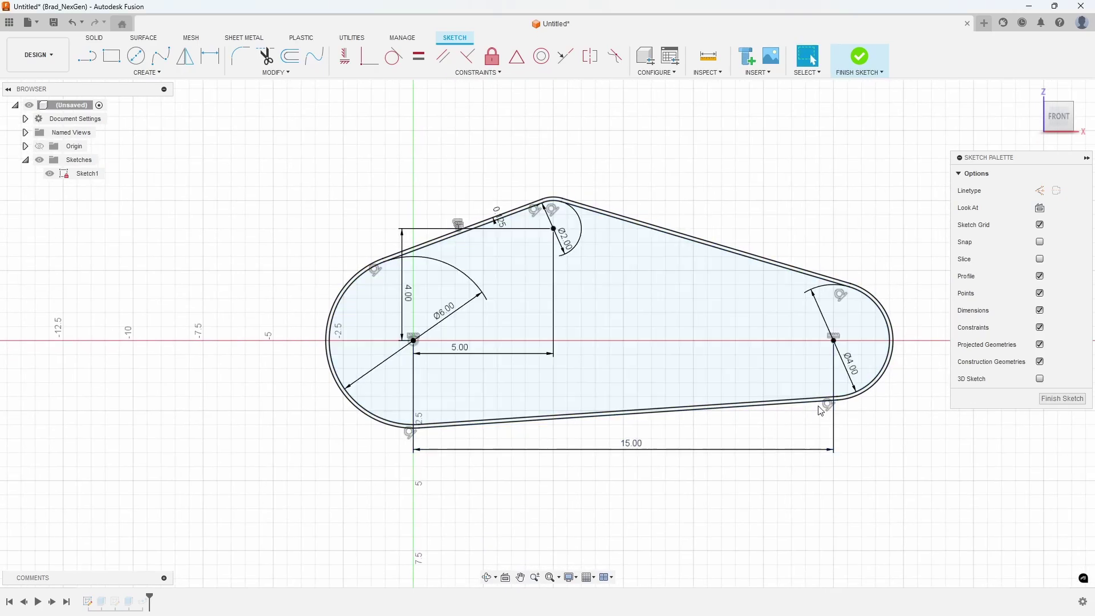
click(1049, 407)
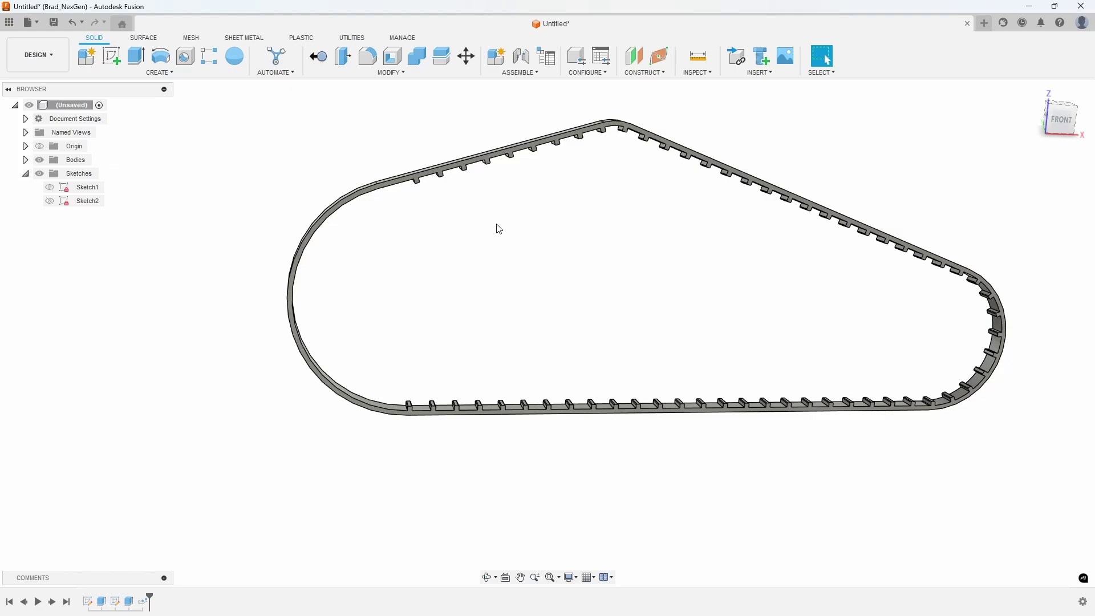
Reopen Sketch1, measure the profile, and copy its 46.546 in loop length.
double_click(89, 601)
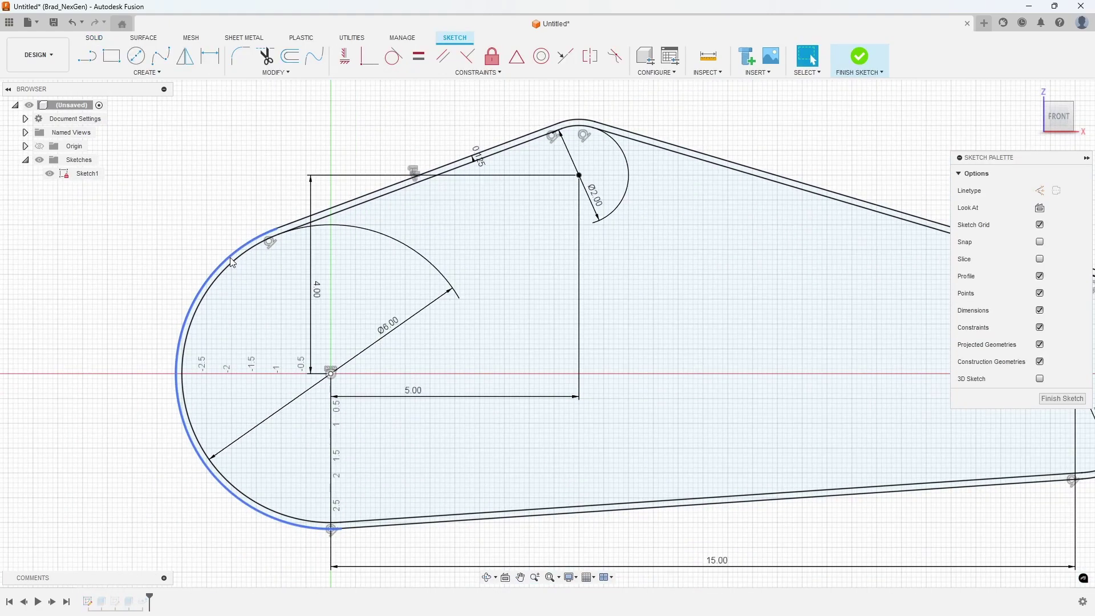
click(702, 58)
click(578, 258)
click(573, 272)
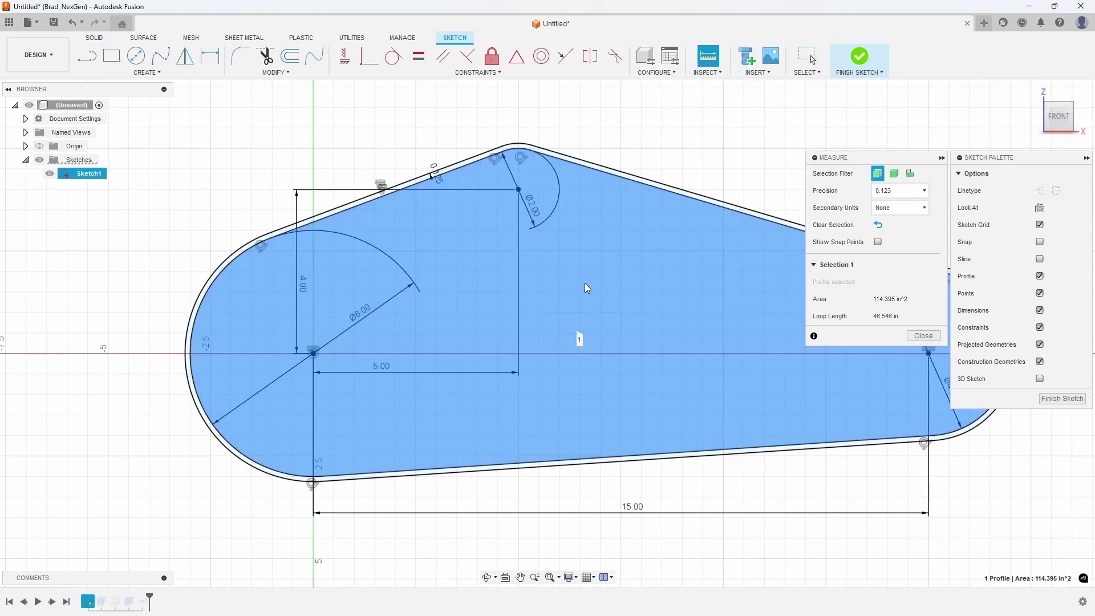
middle_drag(489, 265, 456, 264)
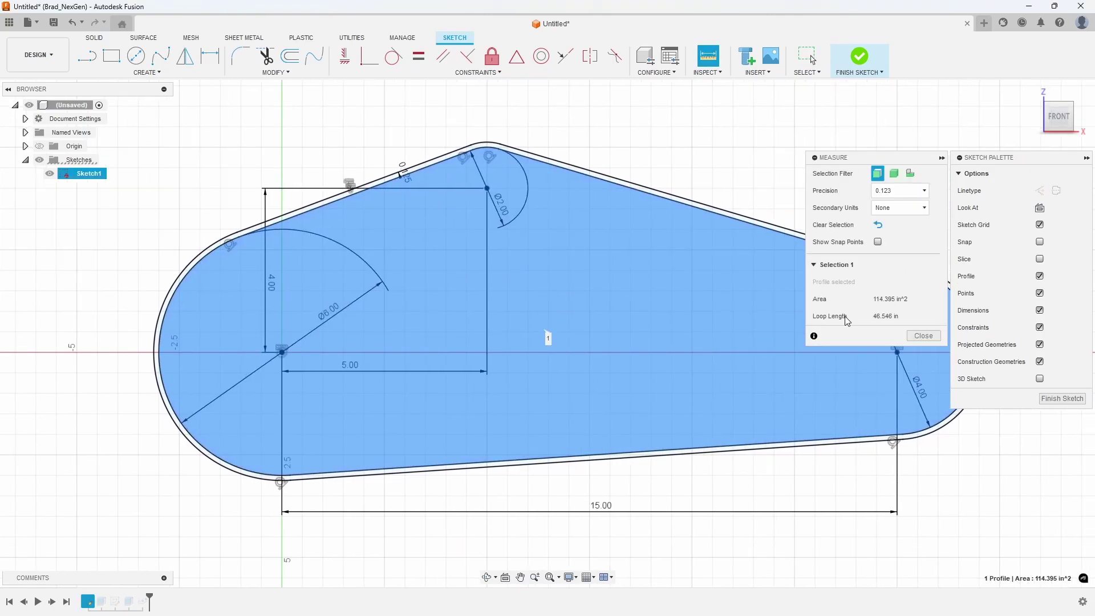
click(882, 321)
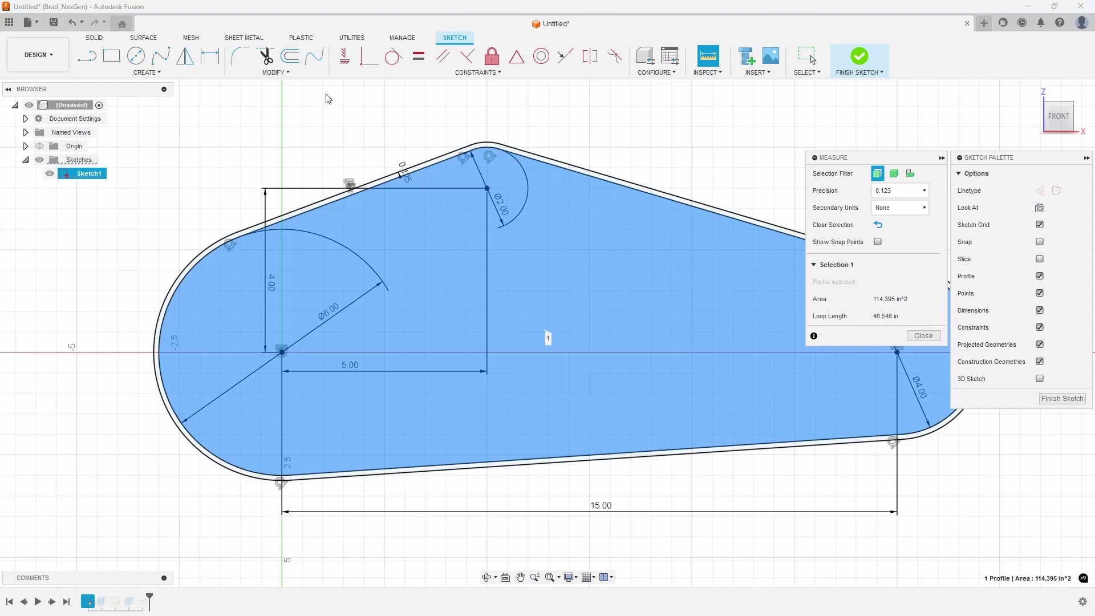
Update loop_length to 46.546 in and finish the sketch.
click(276, 72)
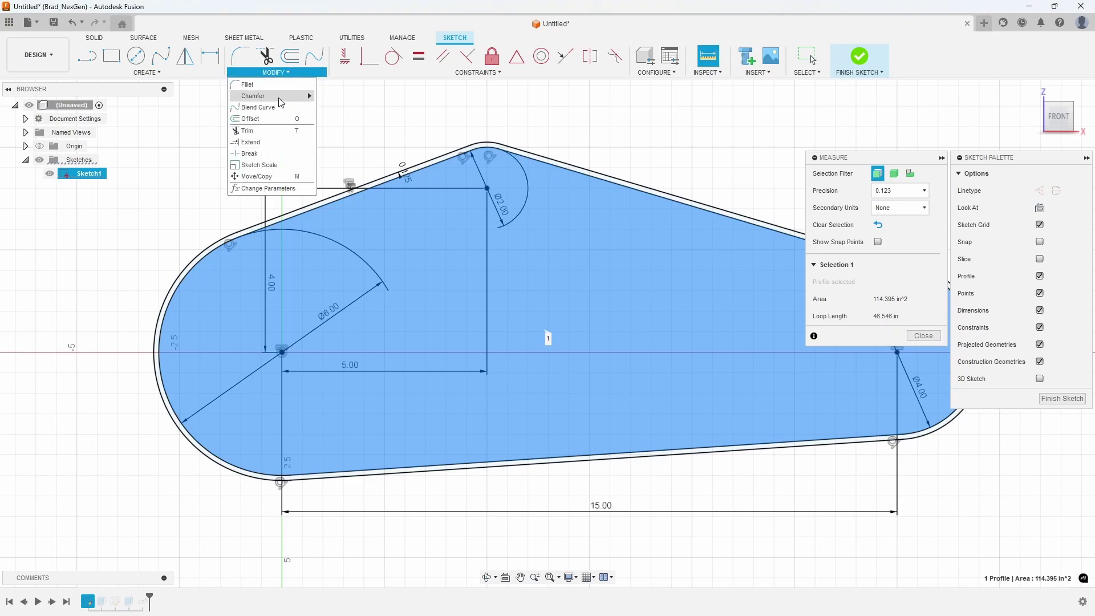
click(268, 189)
click(469, 279)
click(481, 277)
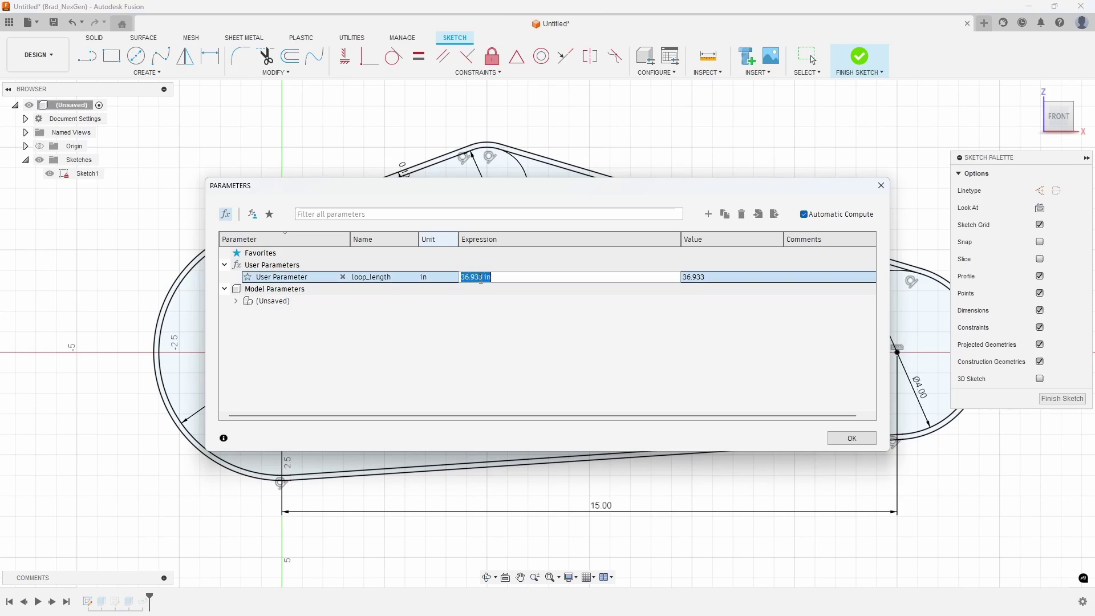
text(46.546 in)
key(Return)
click(842, 438)
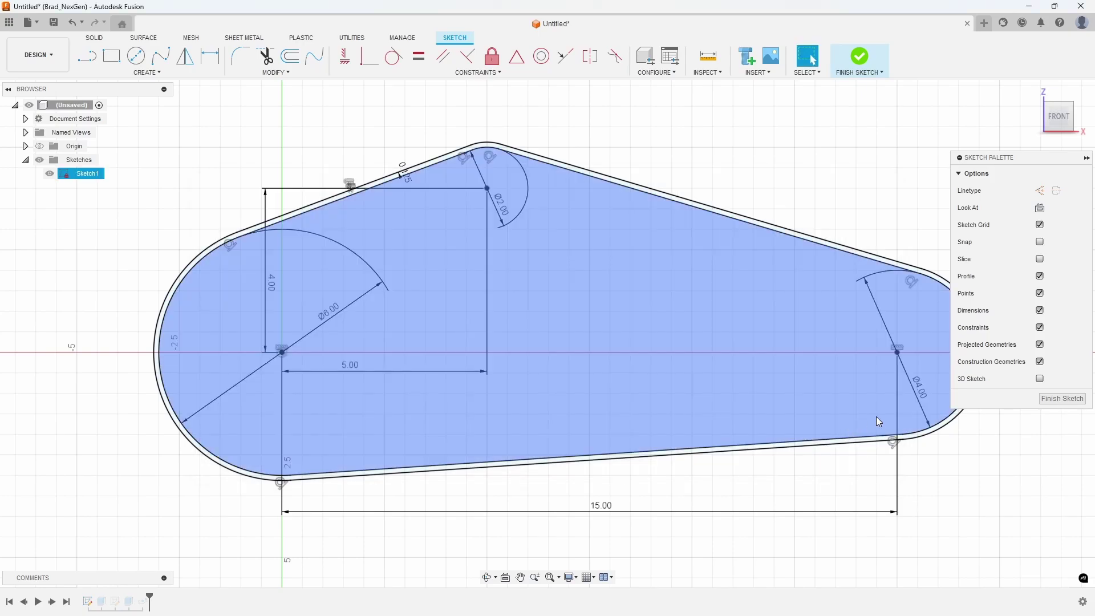
click(1062, 398)
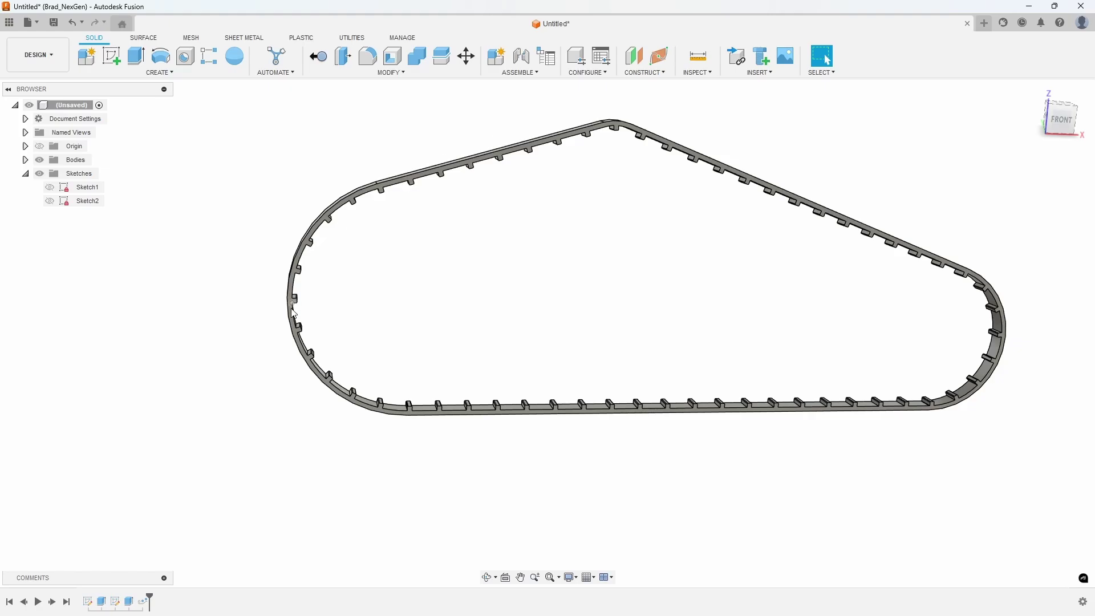
Reopen the Path Pattern feature to check its distance is driven by loop_length.
double_click(146, 600)
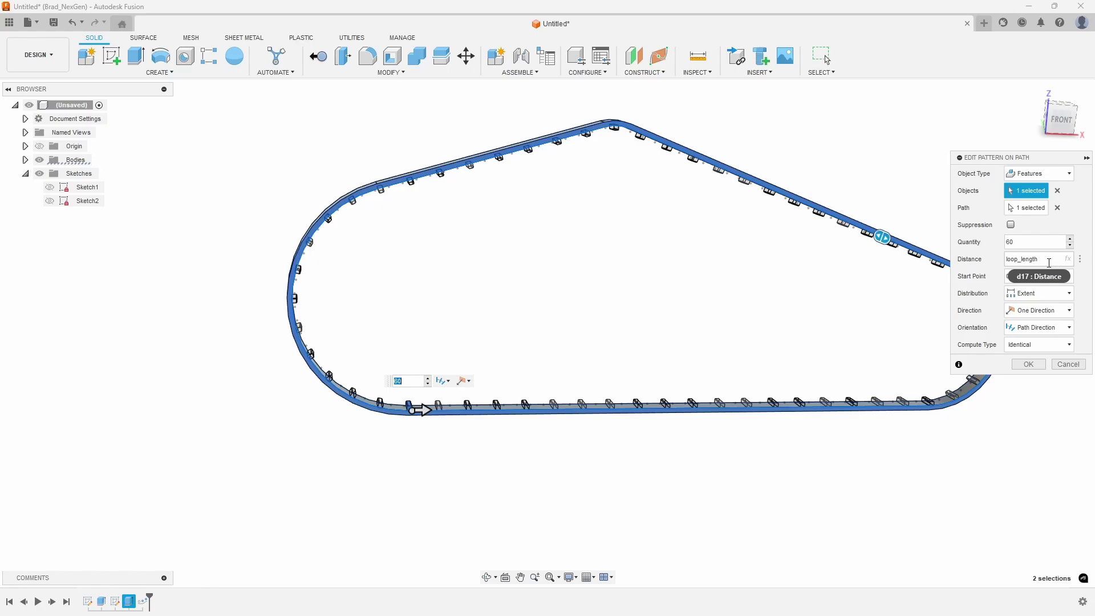
middle_drag(624, 276, 589, 303)
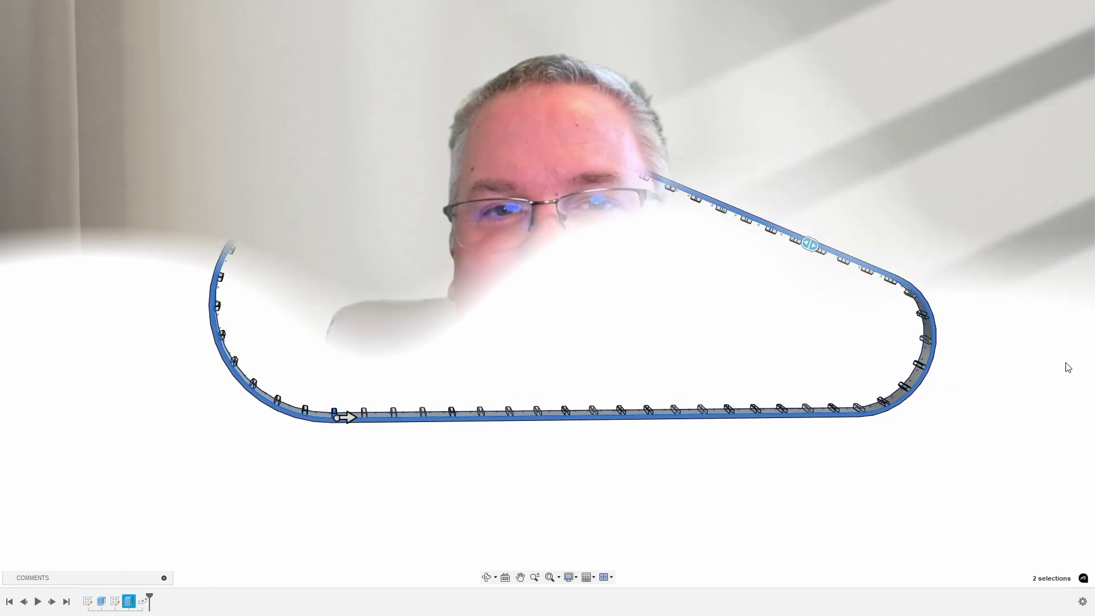